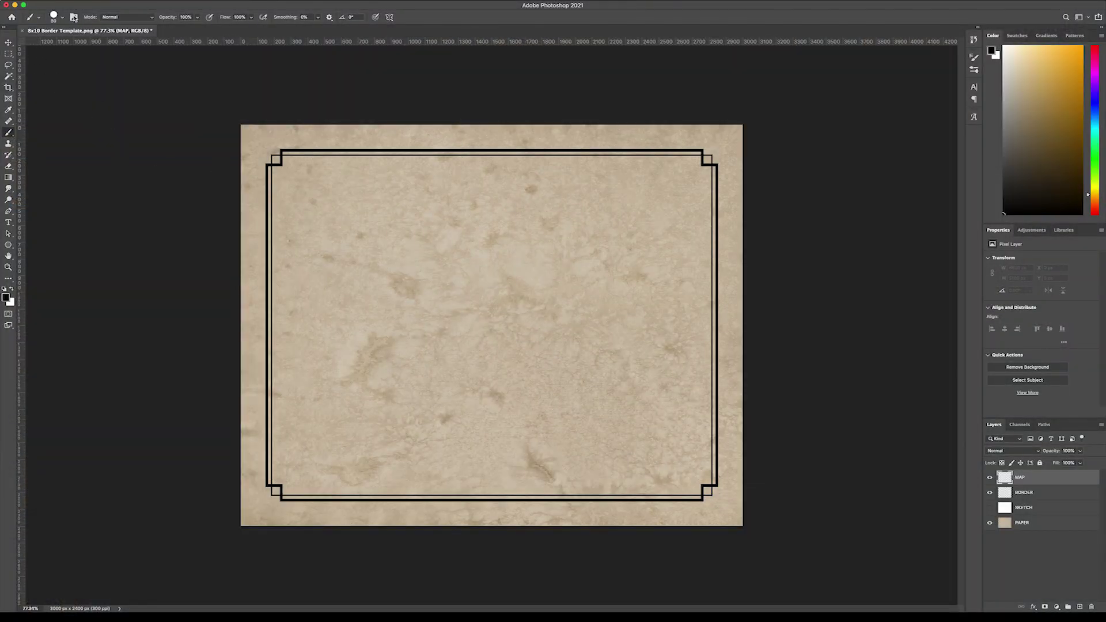
Choose the Coastline Single brush from the Brushes group of the Map Effects - Fantasy Map Builder set.
{"action": "left_click", "coordinate": [62, 18]}
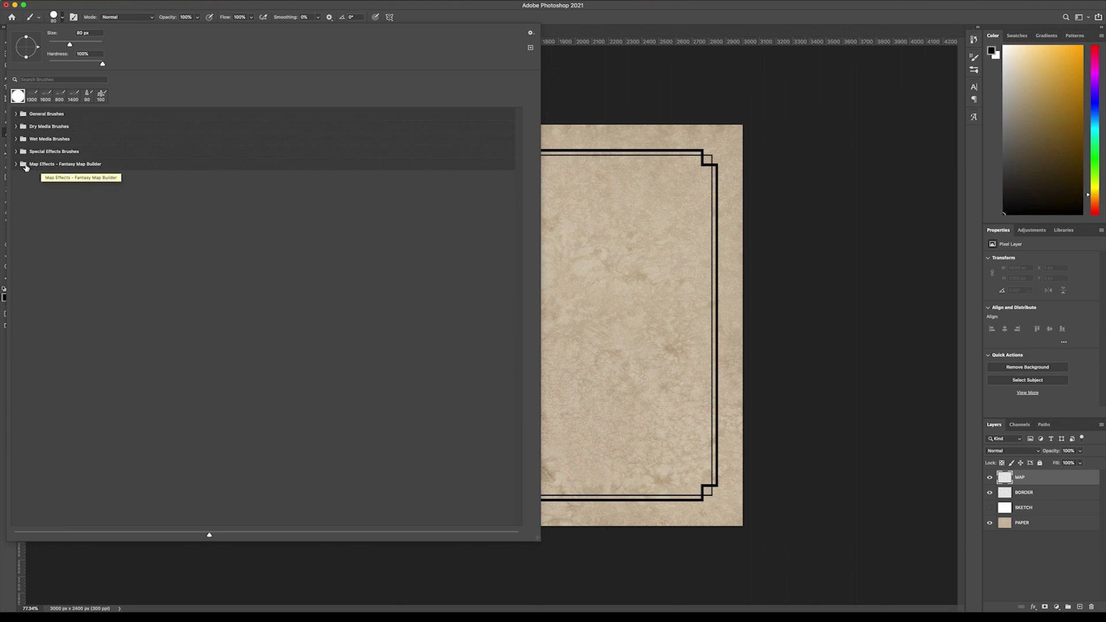
{"action": "left_click", "coordinate": [15, 164]}
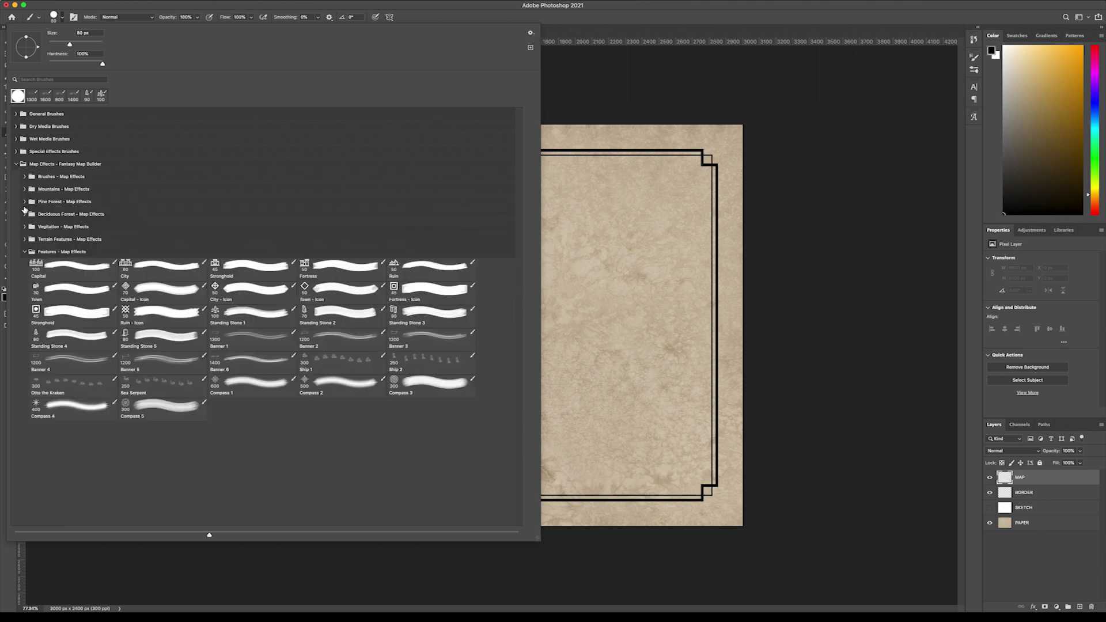
{"action": "left_click", "coordinate": [25, 251]}
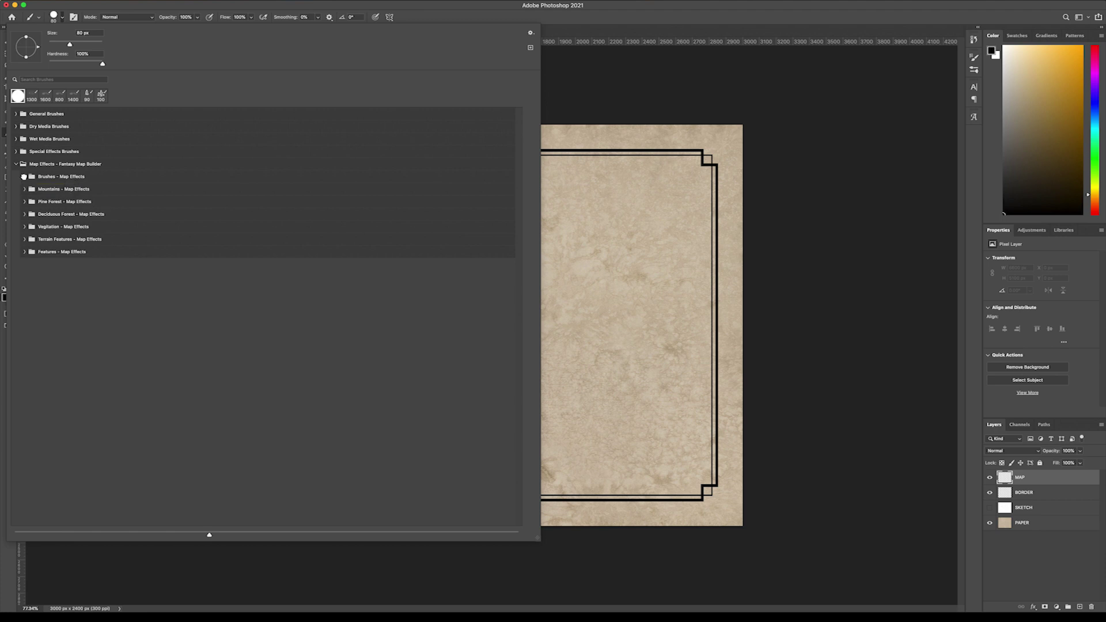
{"action": "left_click", "coordinate": [24, 176]}
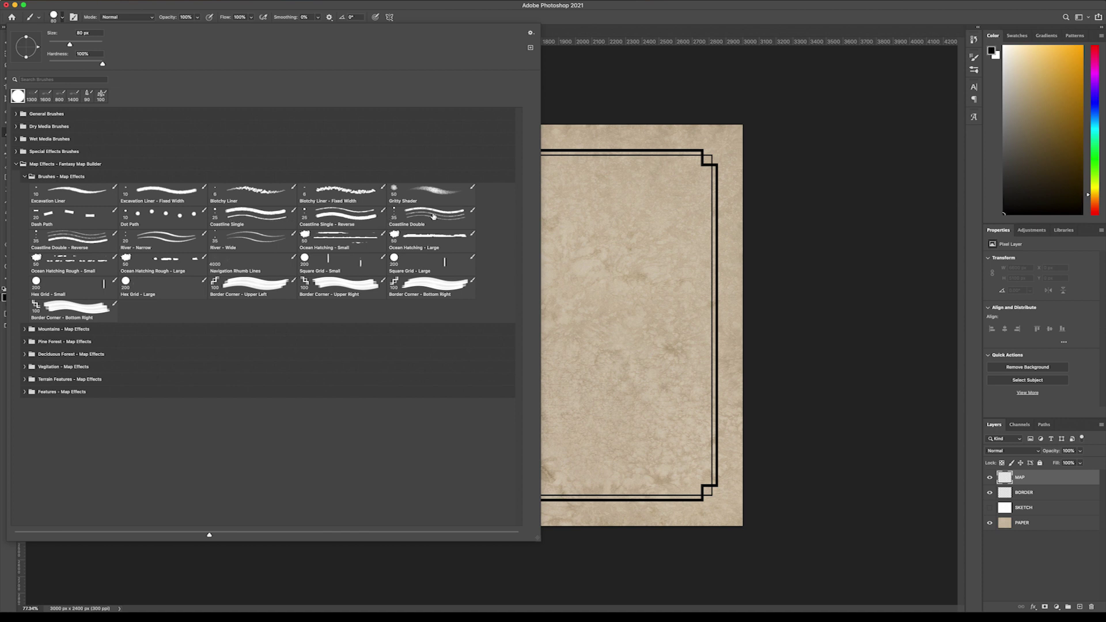
{"action": "left_click", "coordinate": [247, 218]}
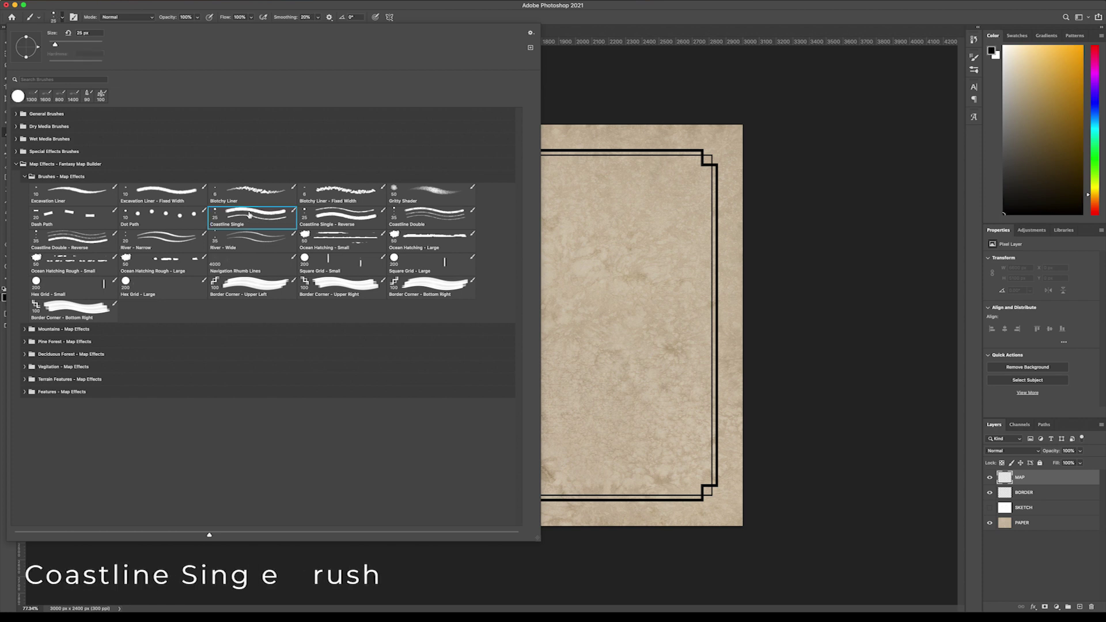
{"action": "key", "text": "Return"}
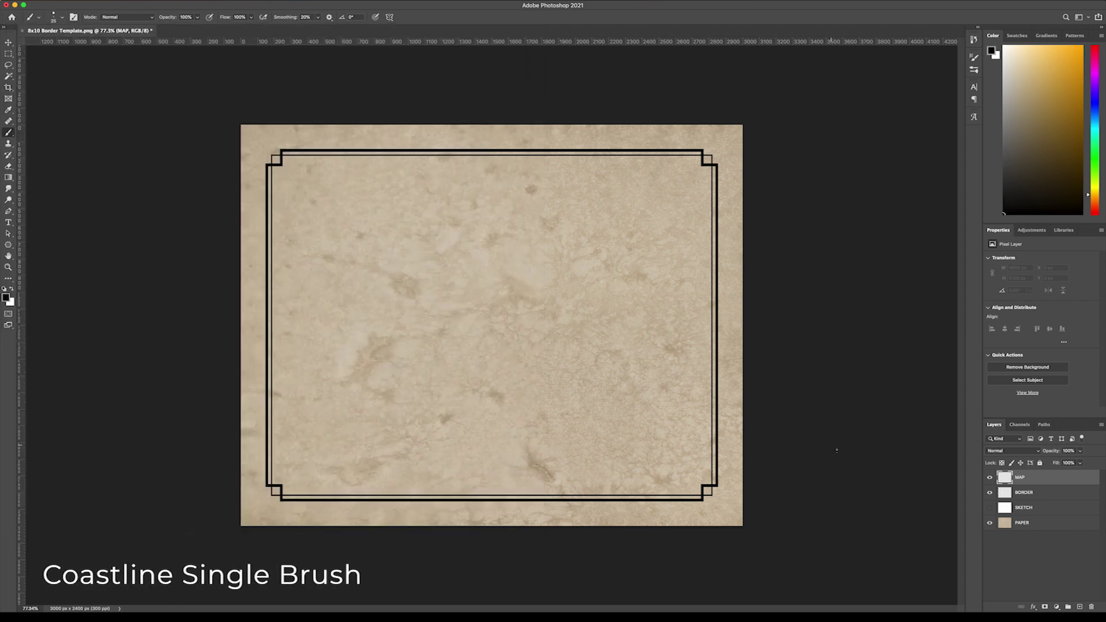
Show the SKETCH layer and trace the mainland coast, the eastern land's coast and the small southern island on the MAP layer.
{"action": "left_click", "coordinate": [990, 508]}
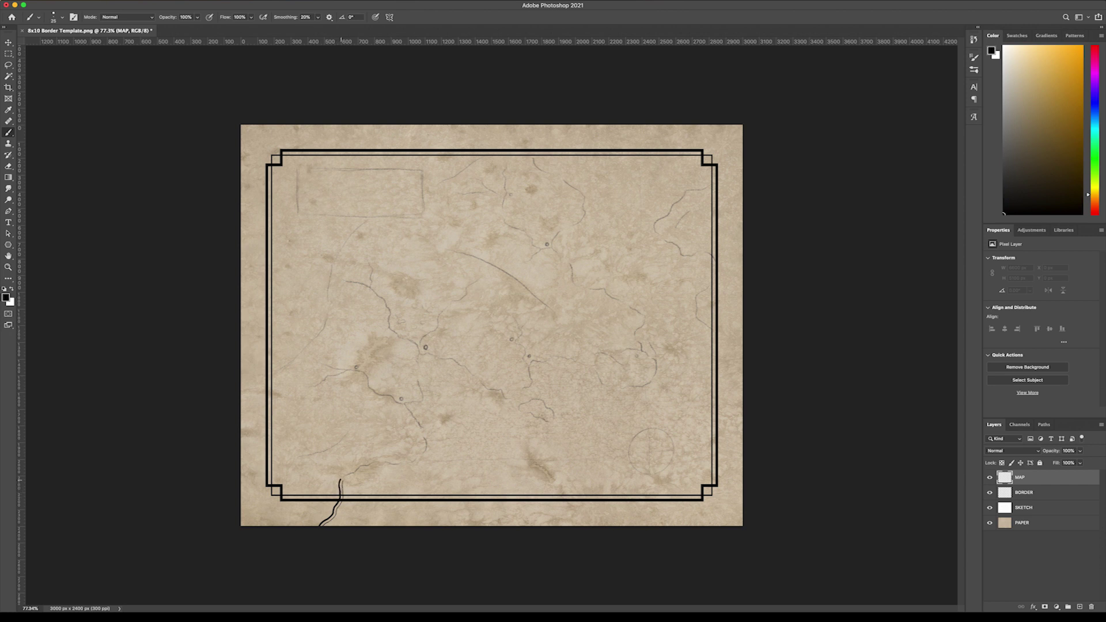
{"action": "mouse_move", "coordinate": [390, 464]}
{"action": "left_mouse_down"}
{"action": "mouse_move", "coordinate": [414, 459]}
{"action": "mouse_move", "coordinate": [426, 439]}
{"action": "mouse_move", "coordinate": [406, 402]}
{"action": "mouse_move", "coordinate": [419, 389]}
{"action": "mouse_move", "coordinate": [413, 367]}
{"action": "mouse_move", "coordinate": [448, 358]}
{"action": "mouse_move", "coordinate": [511, 394]}
{"action": "mouse_move", "coordinate": [535, 359]}
{"action": "mouse_move", "coordinate": [571, 357]}
{"action": "mouse_move", "coordinate": [604, 382]}
{"action": "mouse_move", "coordinate": [633, 385]}
{"action": "mouse_move", "coordinate": [654, 369]}
{"action": "mouse_move", "coordinate": [641, 350]}
{"action": "mouse_move", "coordinate": [646, 311]}
{"action": "mouse_move", "coordinate": [576, 275]}
{"action": "mouse_move", "coordinate": [556, 240]}
{"action": "mouse_move", "coordinate": [581, 216]}
{"action": "mouse_move", "coordinate": [574, 190]}
{"action": "mouse_move", "coordinate": [531, 156]}
{"action": "mouse_move", "coordinate": [535, 120]}
{"action": "left_mouse_up"}
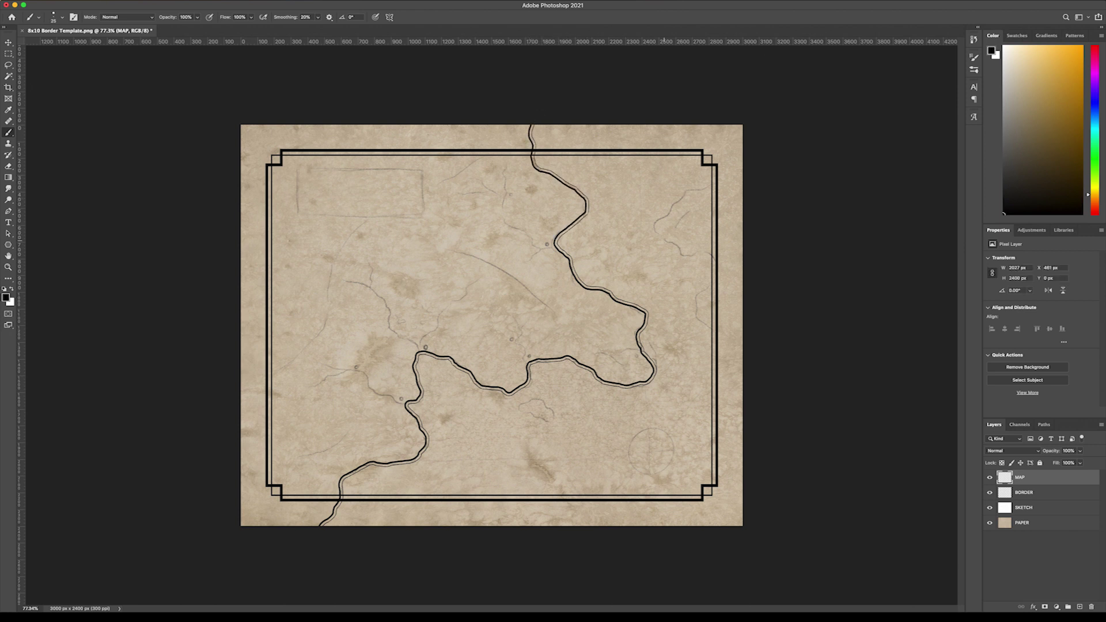
{"action": "mouse_move", "coordinate": [751, 181]}
{"action": "left_mouse_down"}
{"action": "mouse_move", "coordinate": [693, 188]}
{"action": "mouse_move", "coordinate": [649, 233]}
{"action": "mouse_move", "coordinate": [683, 257]}
{"action": "mouse_move", "coordinate": [722, 263]}
{"action": "mouse_move", "coordinate": [725, 275]}
{"action": "mouse_move", "coordinate": [695, 310]}
{"action": "mouse_move", "coordinate": [716, 335]}
{"action": "mouse_move", "coordinate": [813, 358]}
{"action": "left_mouse_up"}
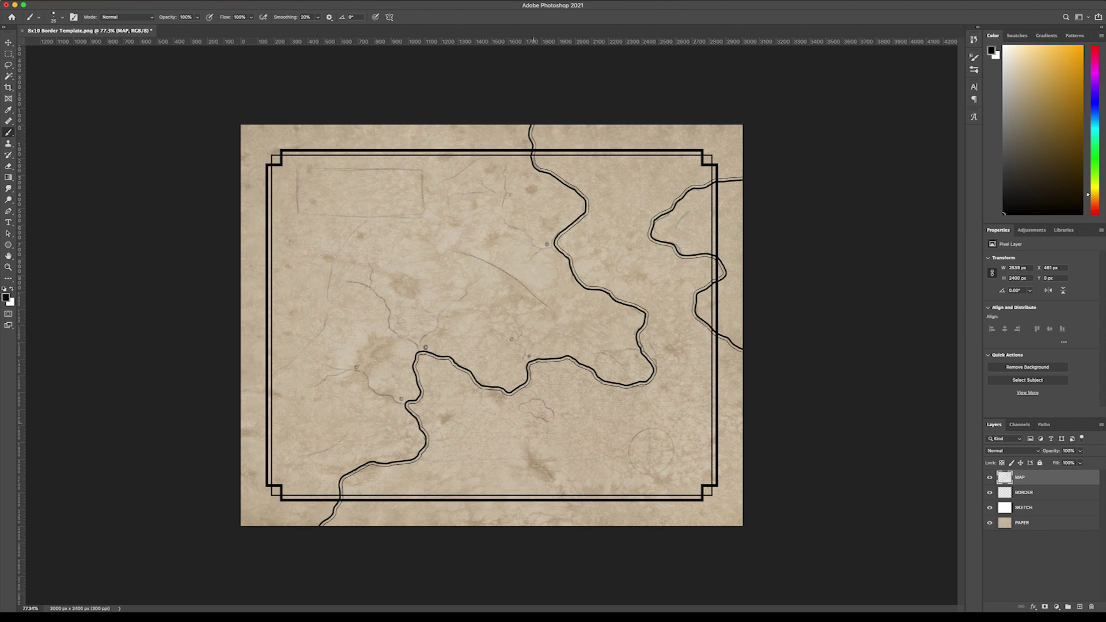
{"action": "mouse_move", "coordinate": [524, 407]}
{"action": "left_mouse_down"}
{"action": "mouse_move", "coordinate": [528, 418]}
{"action": "mouse_move", "coordinate": [560, 424]}
{"action": "left_mouse_up"}
Select the ocean area with the Magic Wand and add a new layer above MAP.
{"action": "left_click", "coordinate": [9, 77]}
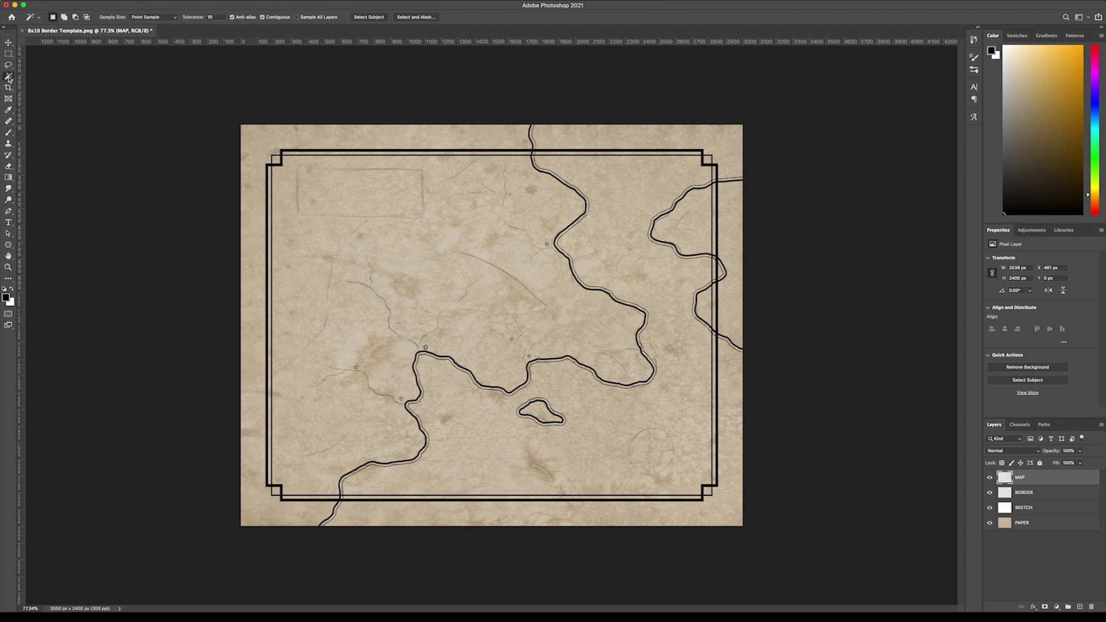
{"action": "left_click", "coordinate": [456, 413]}
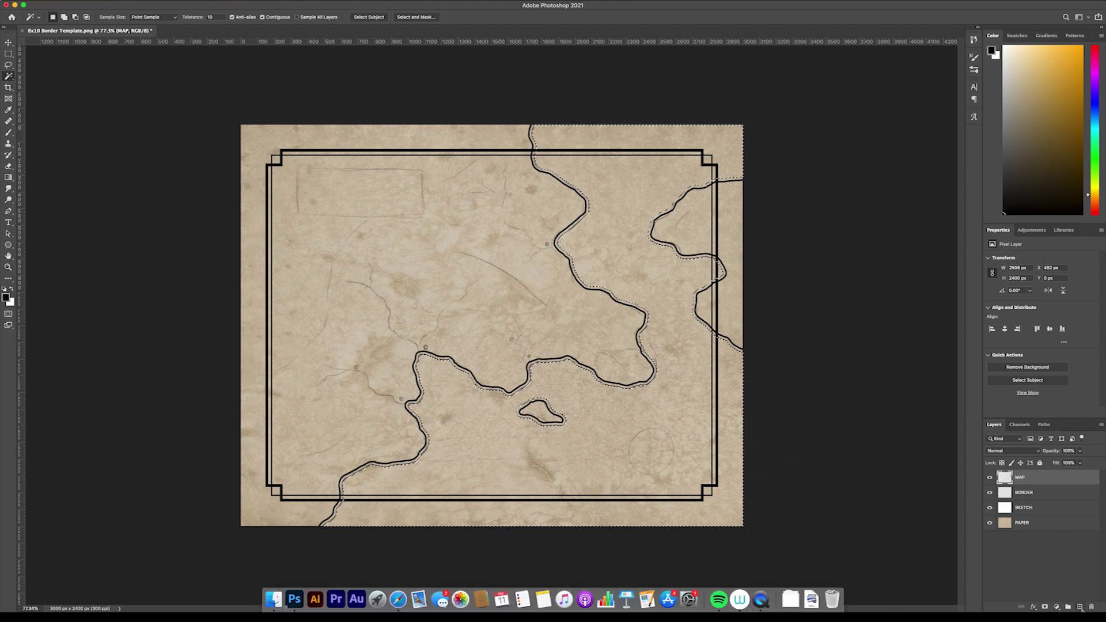
{"action": "left_click", "coordinate": [1079, 606]}
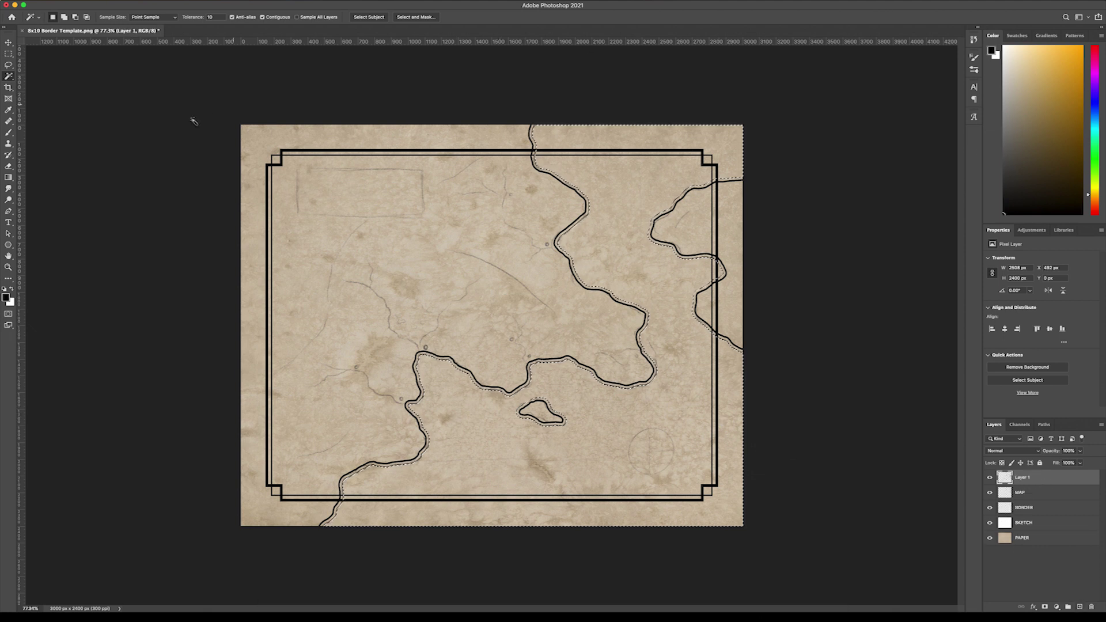
Choose the Ocean Hatching - Small brush and enlarge it to 70 px.
{"action": "left_click", "coordinate": [9, 132]}
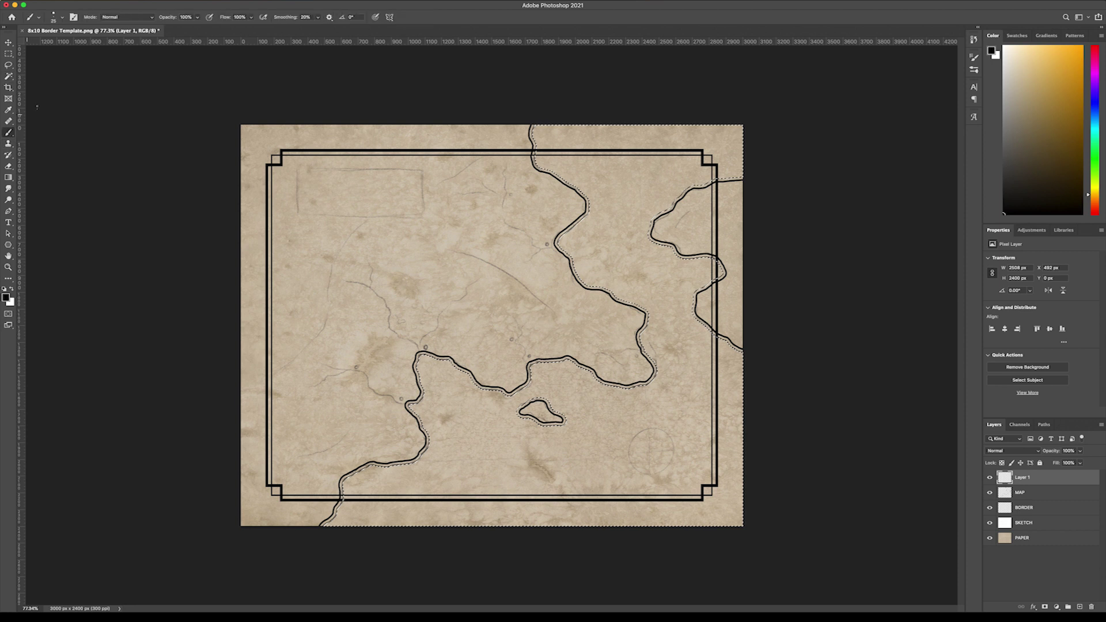
{"action": "left_click", "coordinate": [62, 17]}
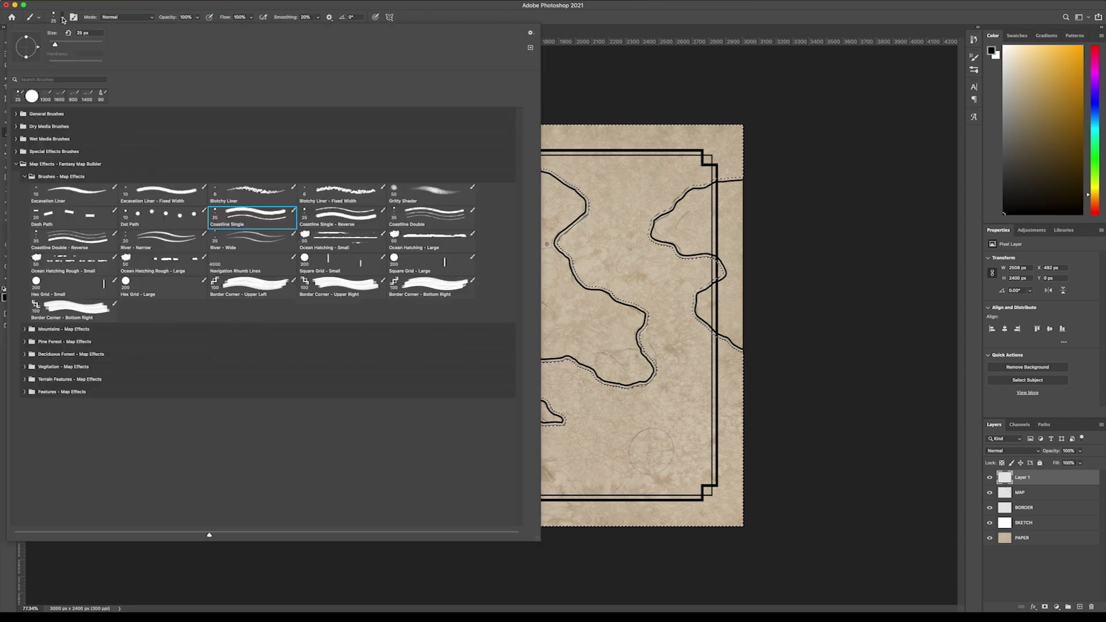
{"action": "left_click", "coordinate": [329, 241]}
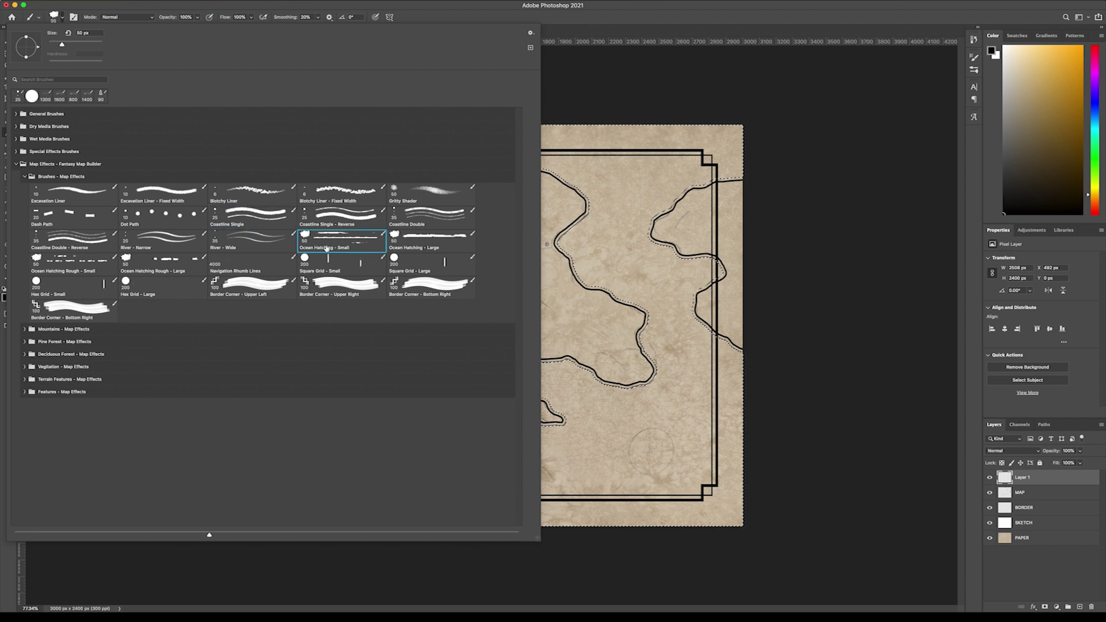
{"action": "left_click", "coordinate": [797, 379]}
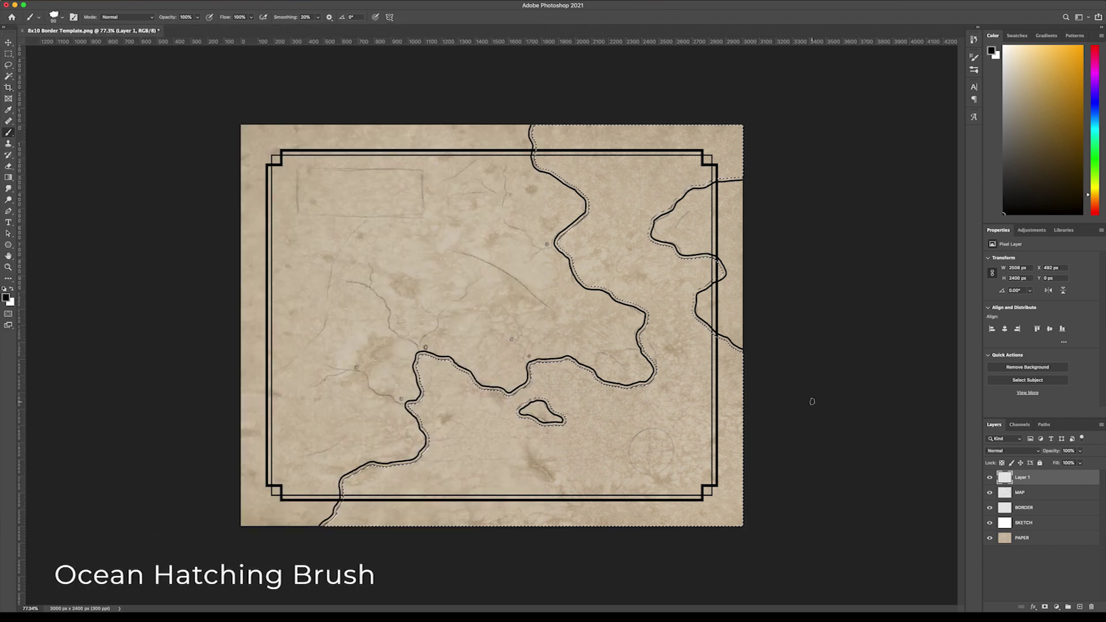
{"action": "key", "text": "bracketright"}
{"action": "key", "text": "bracketright"}
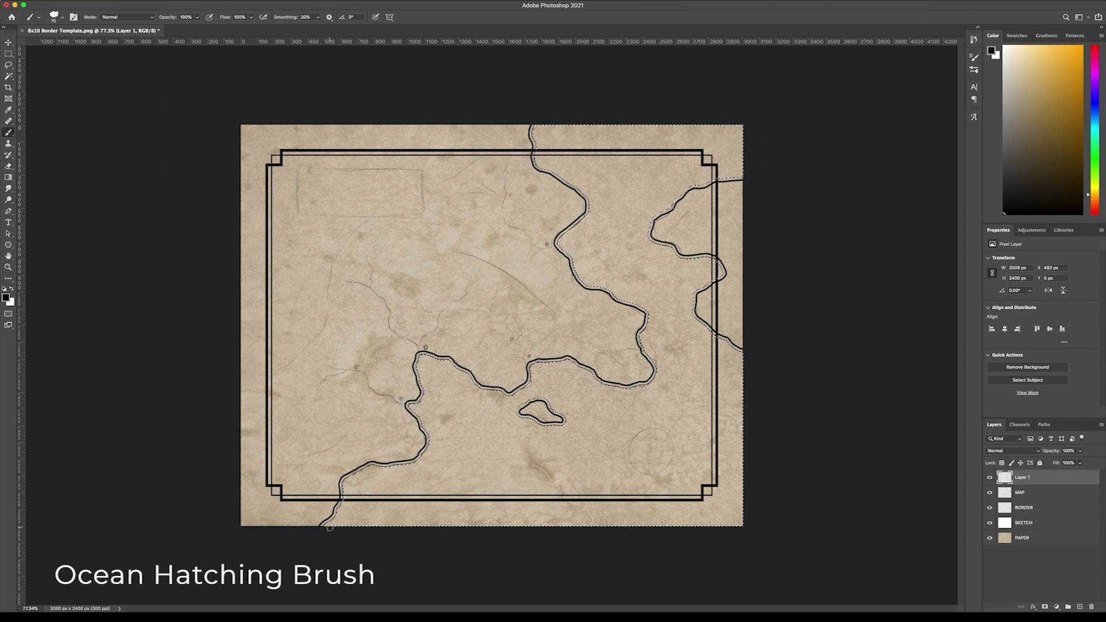
Paint ocean hatching inside the selection along the mainland coast, around the island and along the eastern land's coast.
{"action": "mouse_move", "coordinate": [333, 524]}
{"action": "left_mouse_down"}
{"action": "mouse_move", "coordinate": [370, 473]}
{"action": "mouse_move", "coordinate": [431, 456]}
{"action": "mouse_move", "coordinate": [419, 364]}
{"action": "mouse_move", "coordinate": [433, 359]}
{"action": "mouse_move", "coordinate": [538, 429]}
{"action": "mouse_move", "coordinate": [562, 431]}
{"action": "mouse_move", "coordinate": [551, 400]}
{"action": "mouse_move", "coordinate": [515, 396]}
{"action": "mouse_move", "coordinate": [533, 369]}
{"action": "mouse_move", "coordinate": [566, 366]}
{"action": "mouse_move", "coordinate": [633, 393]}
{"action": "mouse_move", "coordinate": [654, 380]}
{"action": "mouse_move", "coordinate": [657, 360]}
{"action": "left_mouse_up"}
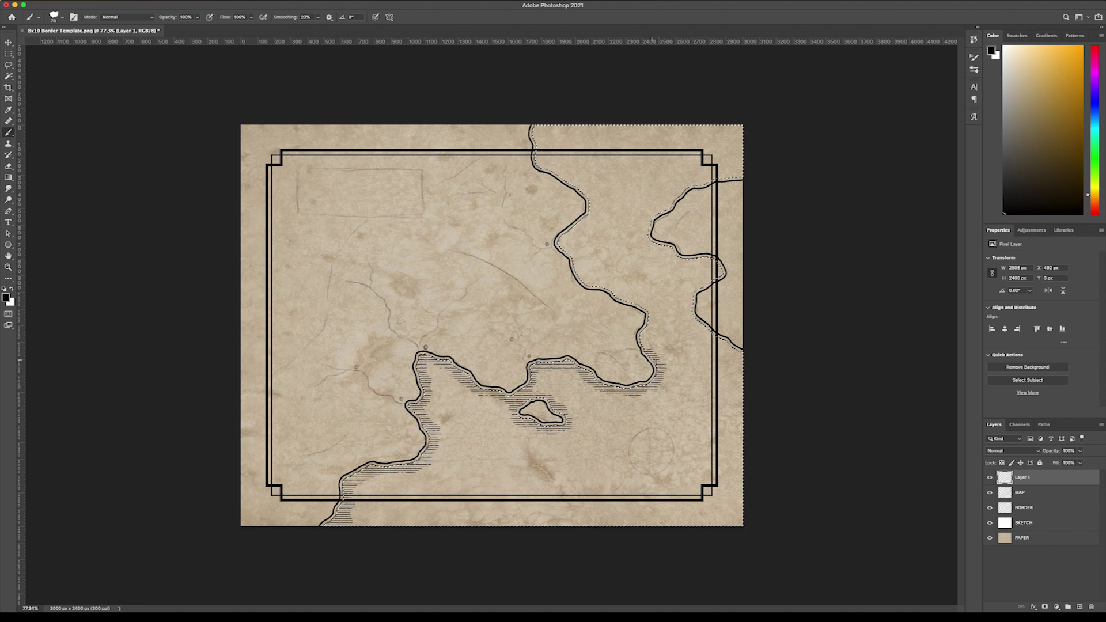
{"action": "mouse_move", "coordinate": [644, 351]}
{"action": "left_mouse_down"}
{"action": "mouse_move", "coordinate": [652, 315]}
{"action": "mouse_move", "coordinate": [654, 337]}
{"action": "mouse_move", "coordinate": [645, 301]}
{"action": "left_mouse_up"}
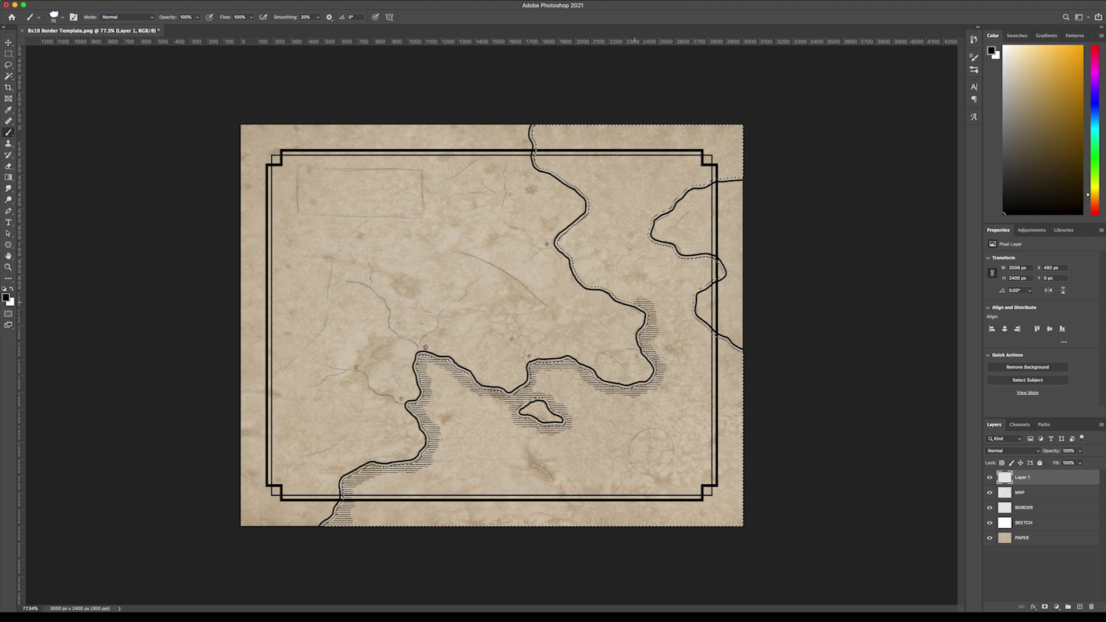
{"action": "mouse_move", "coordinate": [612, 286]}
{"action": "left_mouse_down"}
{"action": "mouse_move", "coordinate": [588, 278]}
{"action": "mouse_move", "coordinate": [566, 246]}
{"action": "mouse_move", "coordinate": [595, 213]}
{"action": "mouse_move", "coordinate": [539, 154]}
{"action": "mouse_move", "coordinate": [537, 128]}
{"action": "left_mouse_up"}
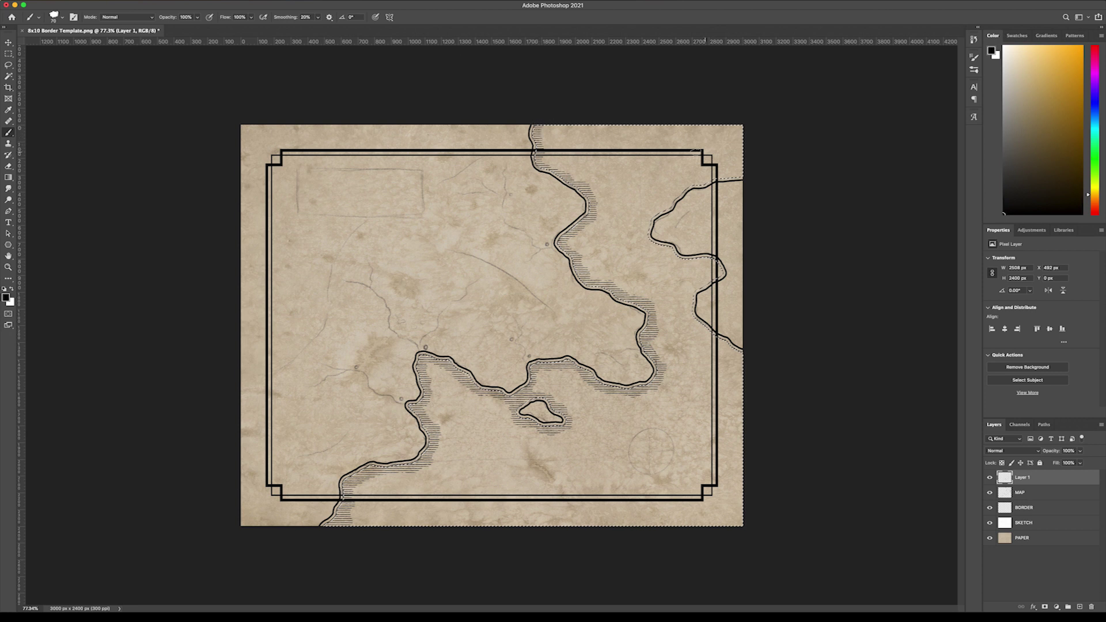
{"action": "mouse_move", "coordinate": [739, 175]}
{"action": "left_mouse_down"}
{"action": "mouse_move", "coordinate": [673, 192]}
{"action": "mouse_move", "coordinate": [641, 237]}
{"action": "mouse_move", "coordinate": [719, 271]}
{"action": "mouse_move", "coordinate": [689, 318]}
{"action": "mouse_move", "coordinate": [745, 357]}
{"action": "left_mouse_up"}
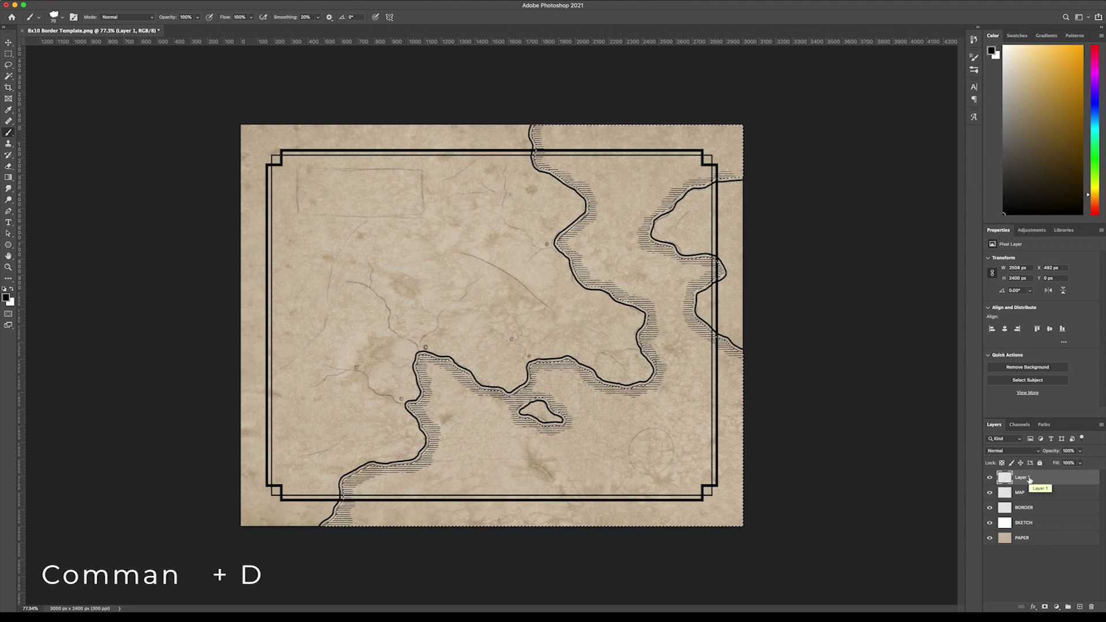
Deselect the ocean area and merge the hatching layer down into the MAP layer.
{"action": "key", "text": "super+d"}
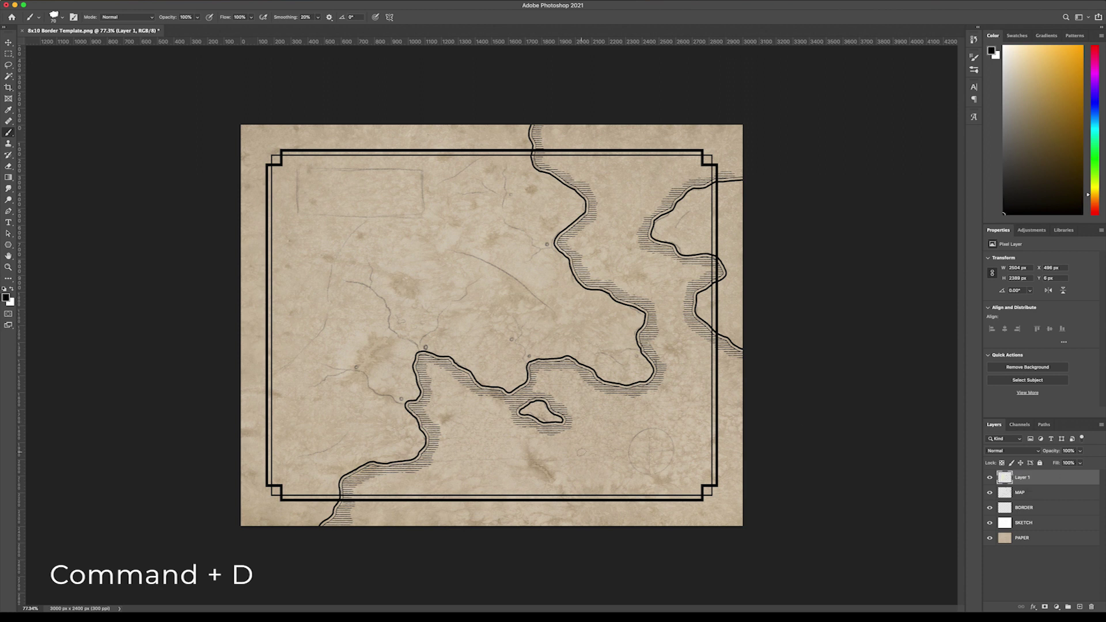
{"action": "right_click", "coordinate": [1031, 479]}
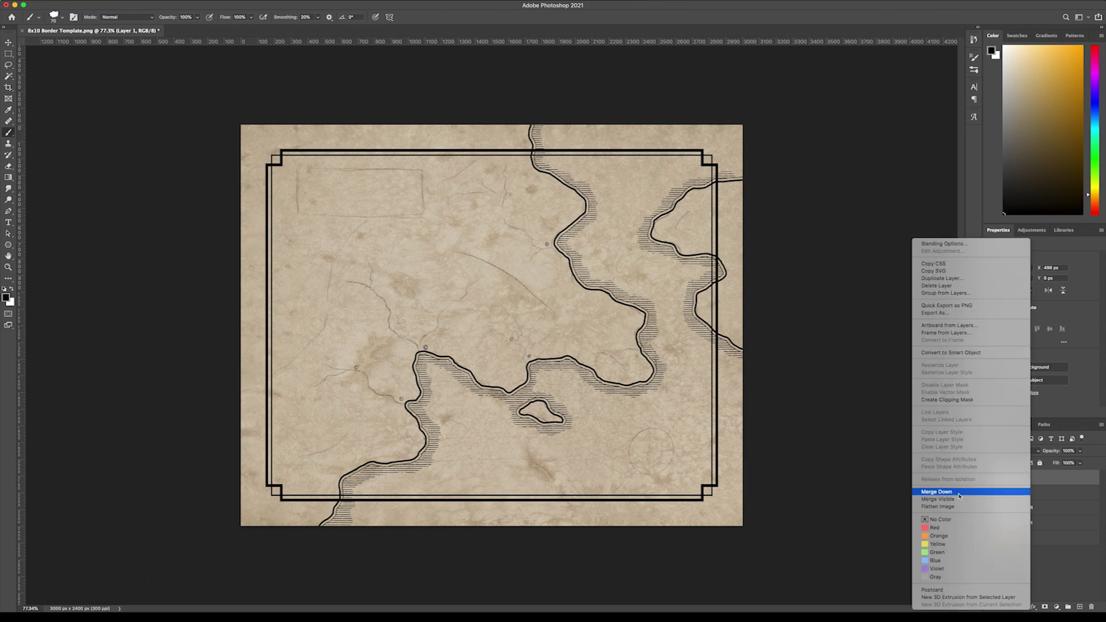
{"action": "left_click", "coordinate": [1019, 494]}
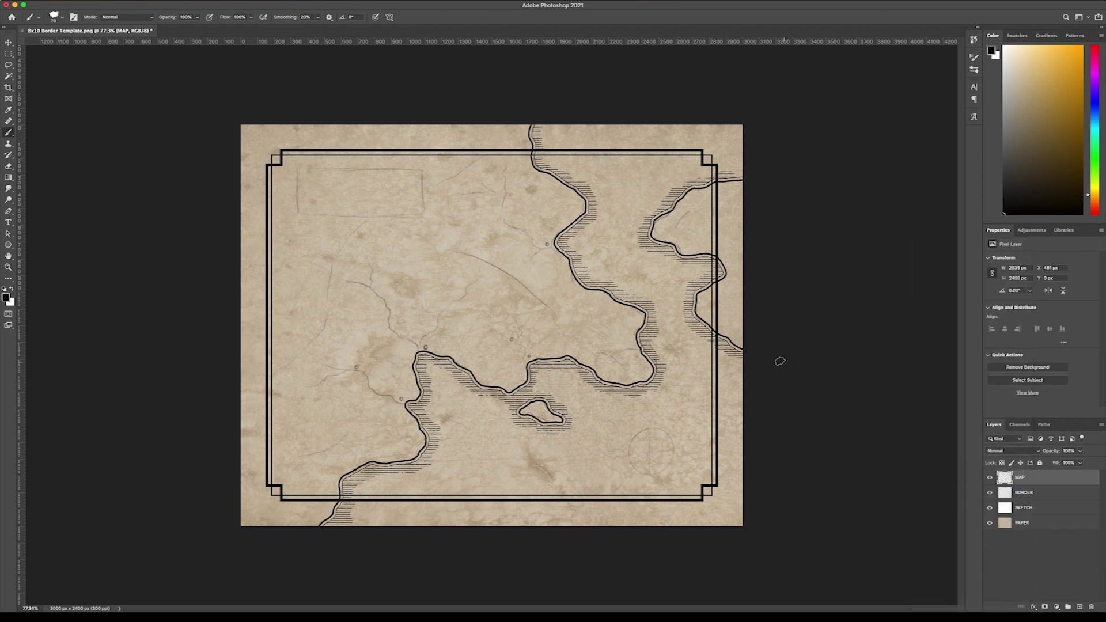
Erase the coastlines and hatching that extend past the map border on the east, north and south sides.
{"action": "key", "text": "e"}
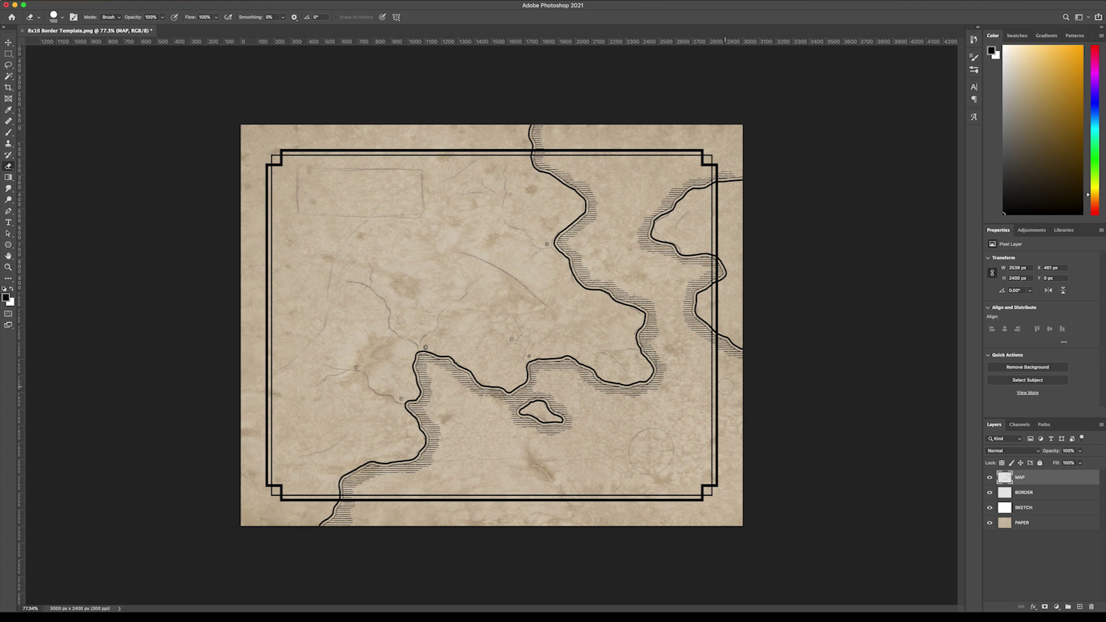
{"action": "left_click_drag", "start_coordinate": [727, 355], "coordinate": [721, 153]}
{"action": "left_click_drag", "start_coordinate": [739, 349], "coordinate": [740, 371]}
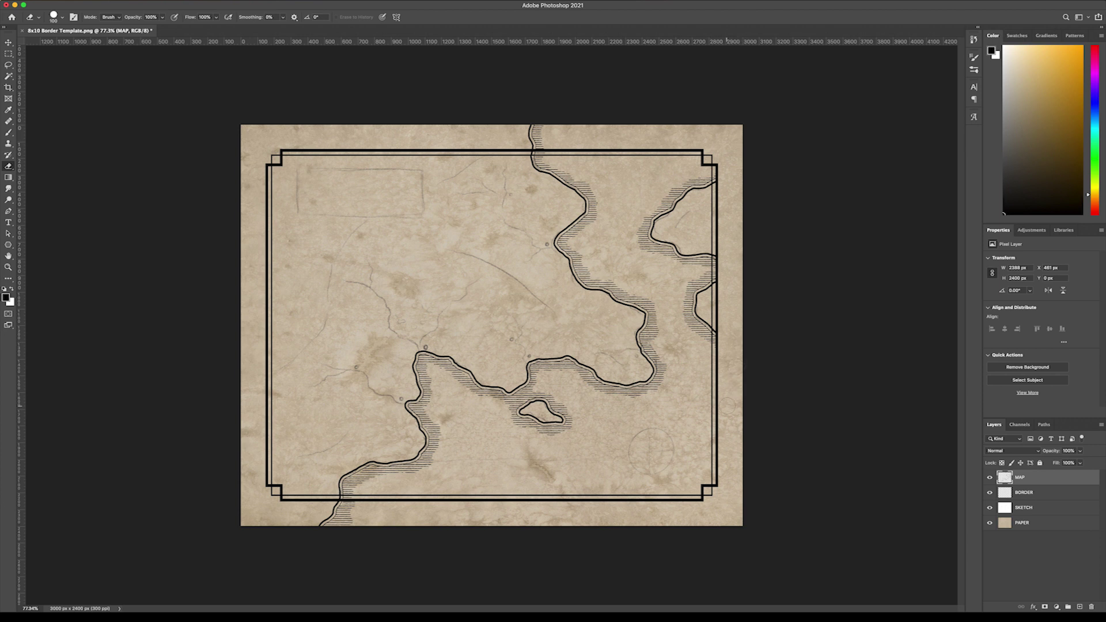
{"action": "left_click_drag", "start_coordinate": [718, 309], "coordinate": [713, 86]}
{"action": "left_click_drag", "start_coordinate": [538, 153], "coordinate": [536, 128]}
{"action": "left_click_drag", "start_coordinate": [338, 503], "coordinate": [404, 537]}
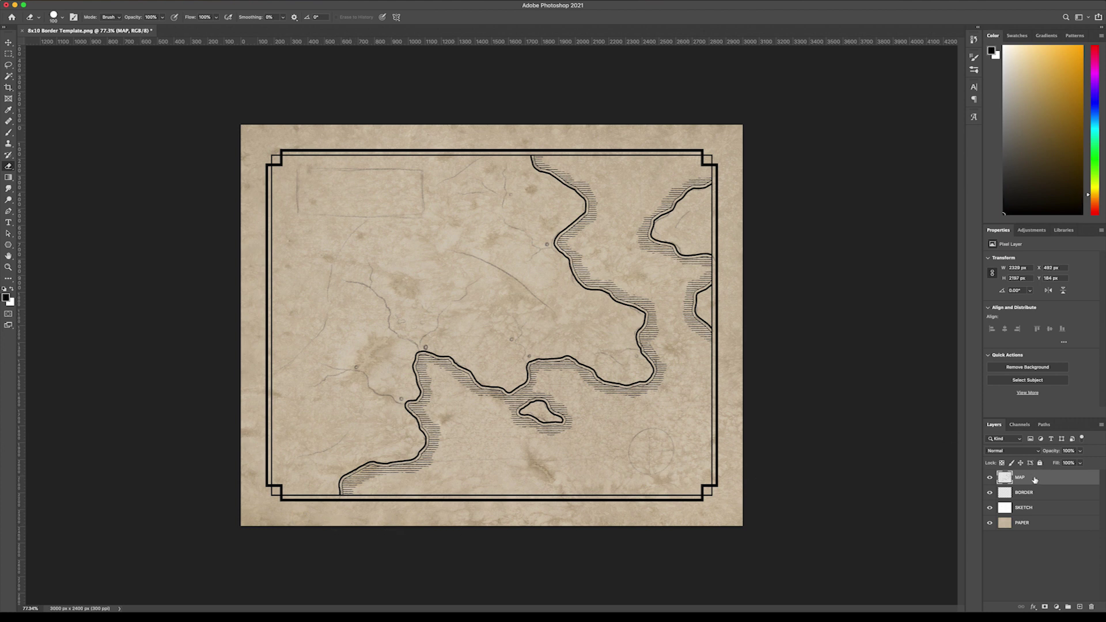
Stamp a mountain range across the map's western border with the Mountain Range 3 brush at 800 px.
{"action": "left_click", "coordinate": [10, 136]}
{"action": "left_click", "coordinate": [62, 19]}
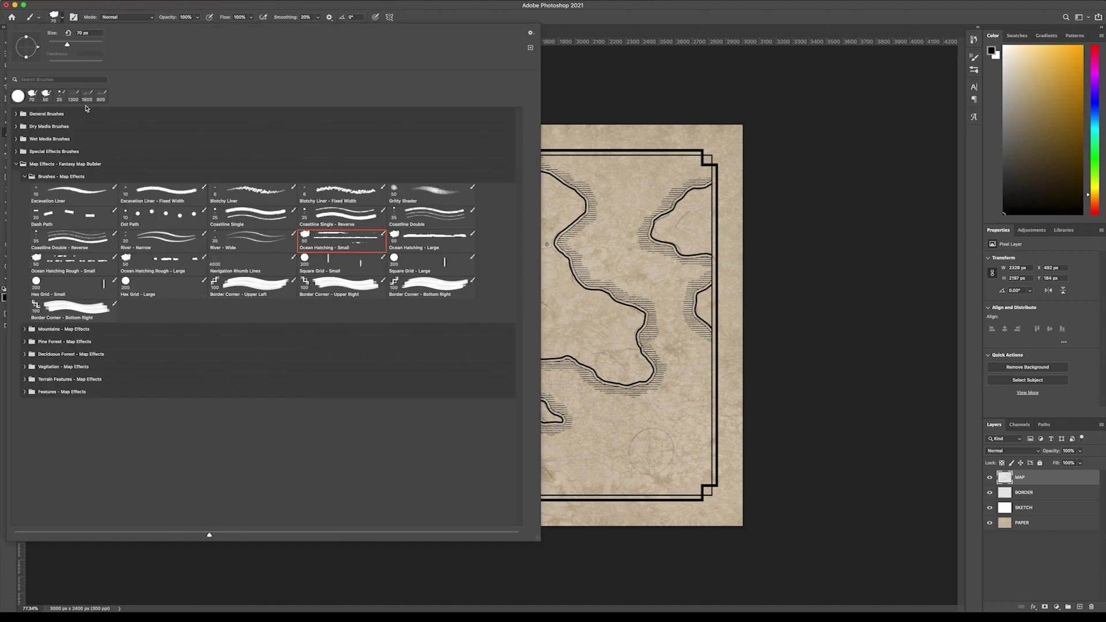
{"action": "left_click", "coordinate": [24, 177]}
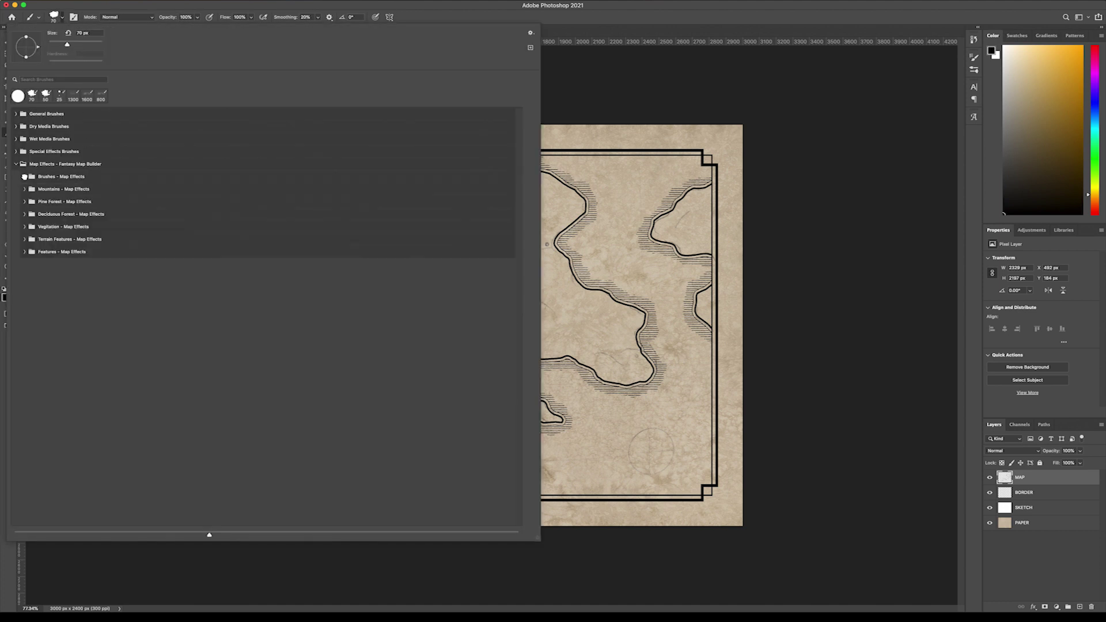
{"action": "left_click", "coordinate": [25, 190]}
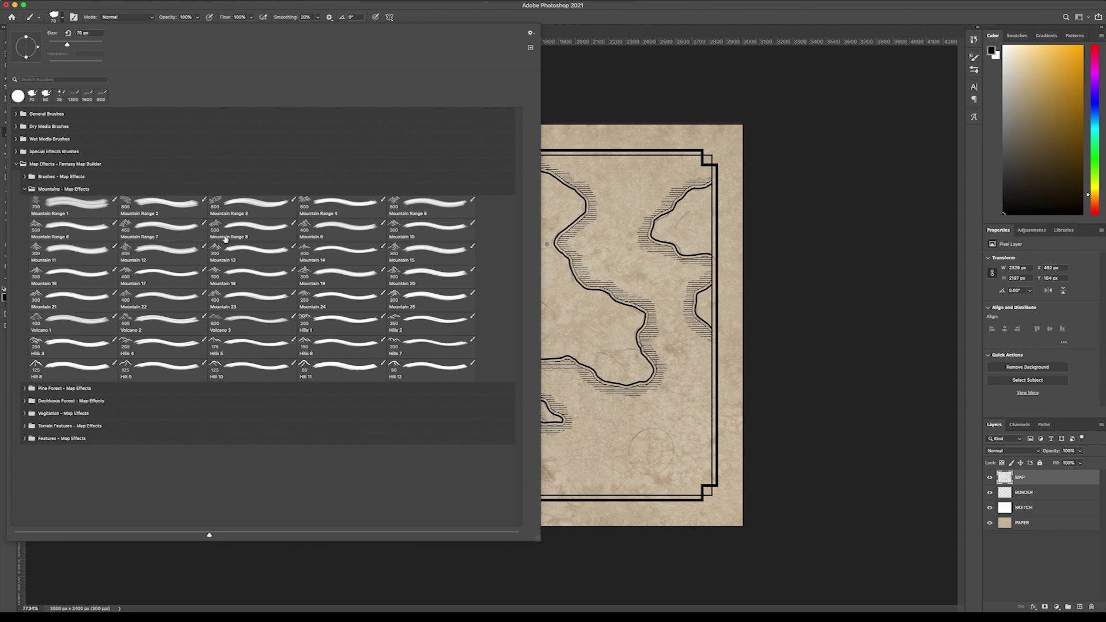
{"action": "left_click", "coordinate": [247, 206]}
{"action": "left_click", "coordinate": [580, 34]}
{"action": "left_click", "coordinate": [305, 348]}
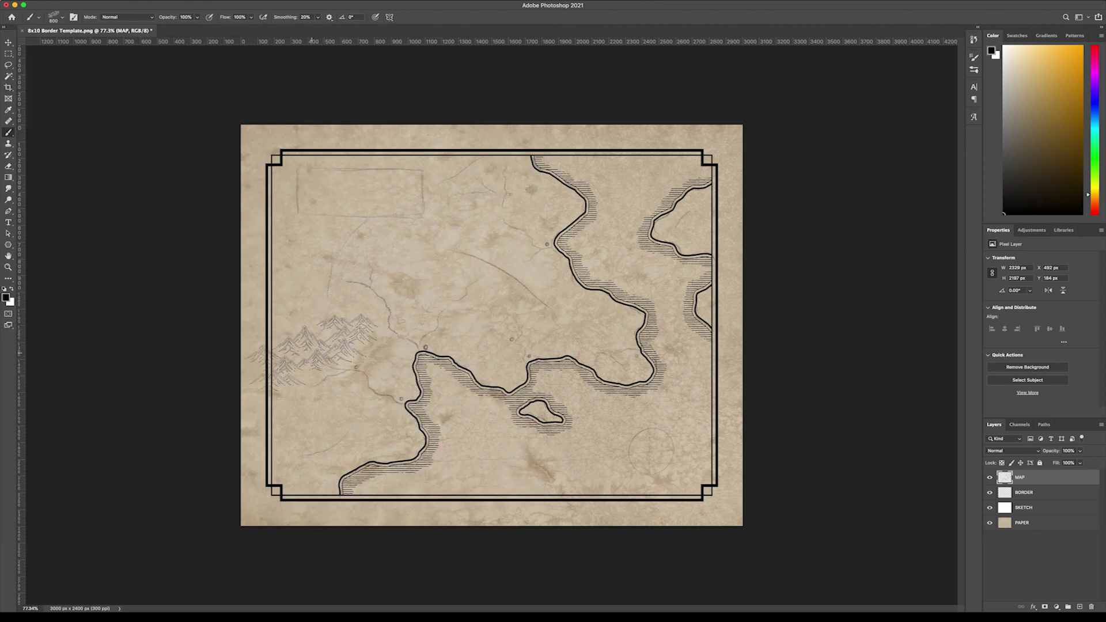
{"action": "left_click", "coordinate": [296, 341]}
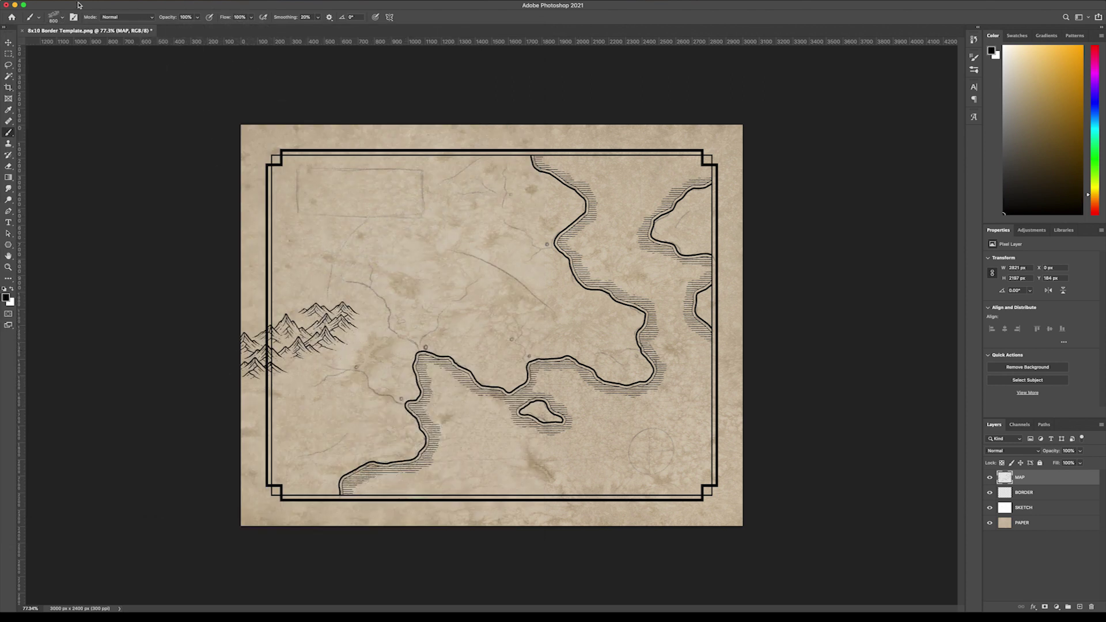
Stamp a smaller mountain range just north of the first one with the Mountain Range 7 brush.
{"action": "left_click", "coordinate": [64, 18]}
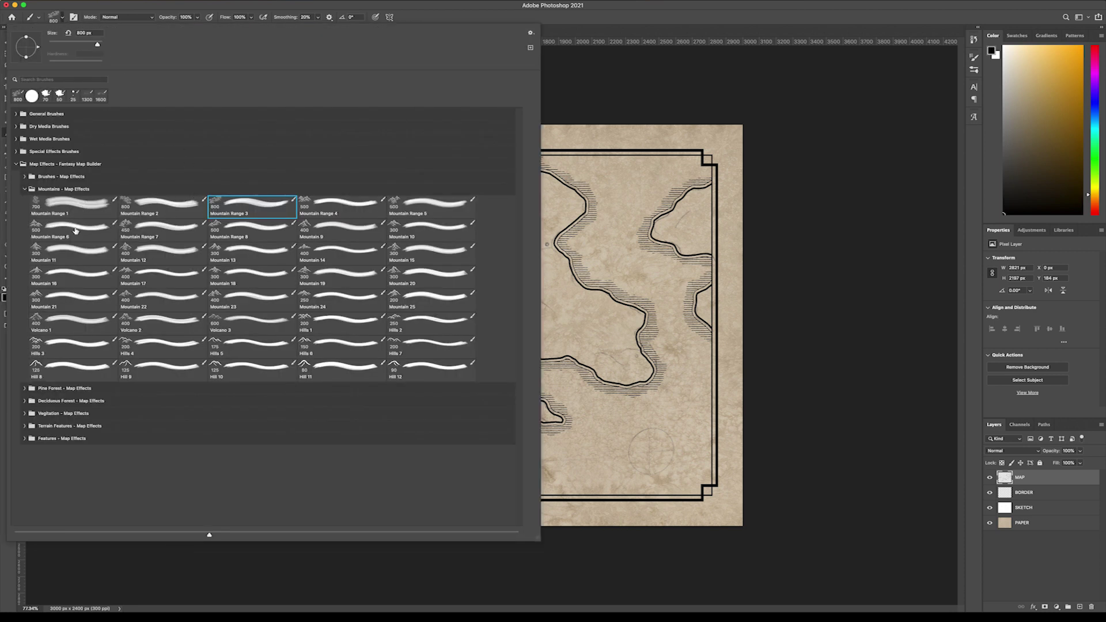
{"action": "left_click", "coordinate": [131, 230]}
{"action": "left_click", "coordinate": [792, 196]}
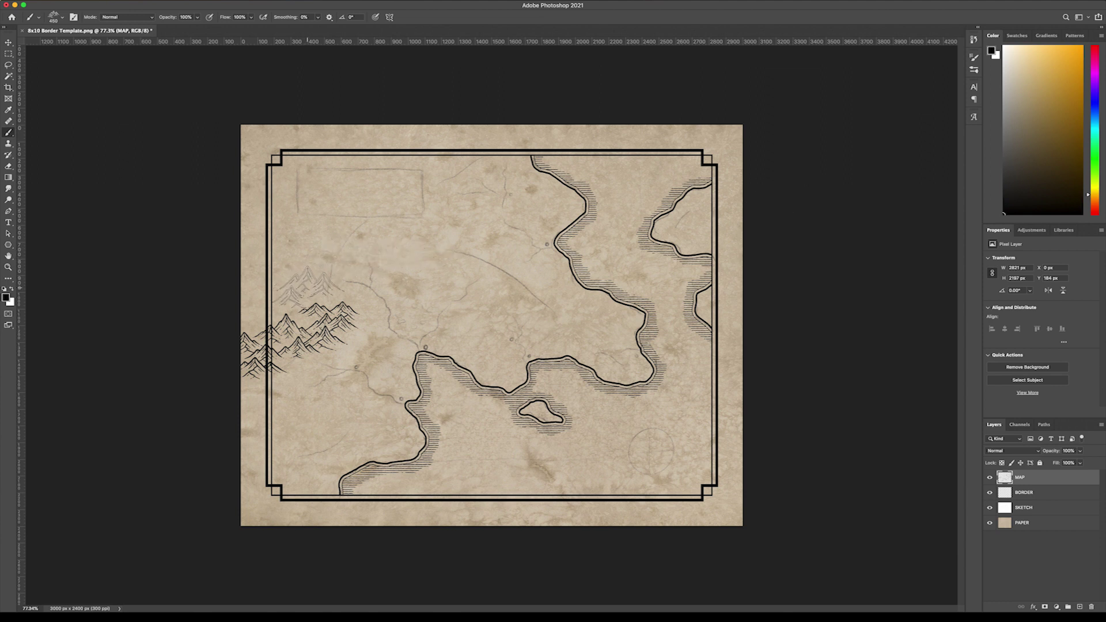
{"action": "left_click", "coordinate": [310, 285]}
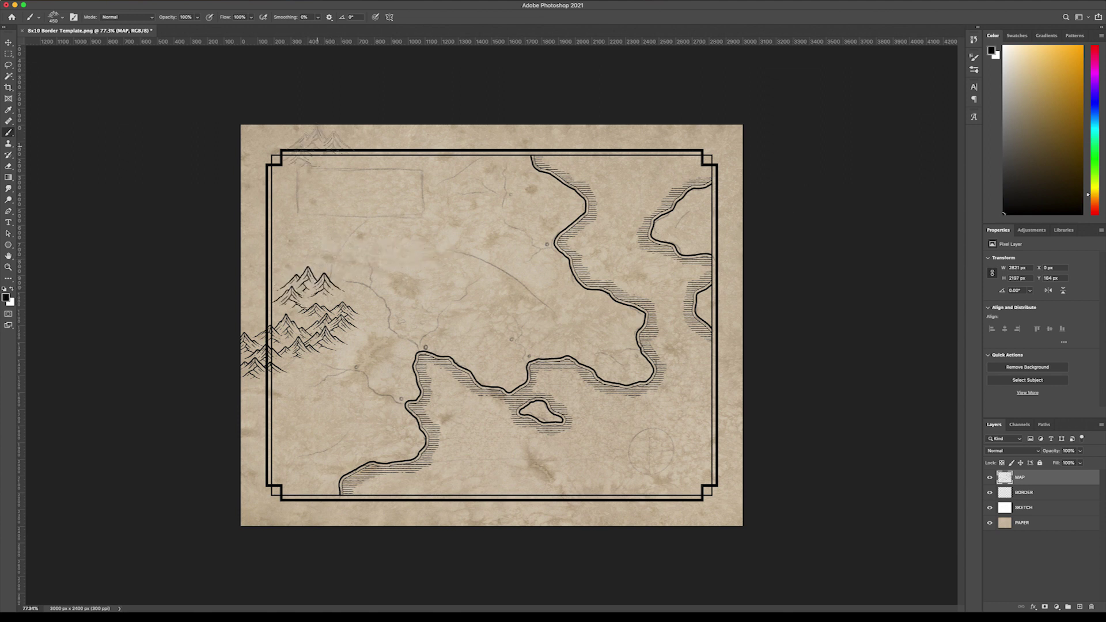
Extend the western mountains northeast by stamping the Mountain Range 8 brush, then a Mountain 11 peak at its far end.
{"action": "left_click", "coordinate": [63, 19]}
{"action": "left_click", "coordinate": [259, 236]}
{"action": "left_click", "coordinate": [847, 288]}
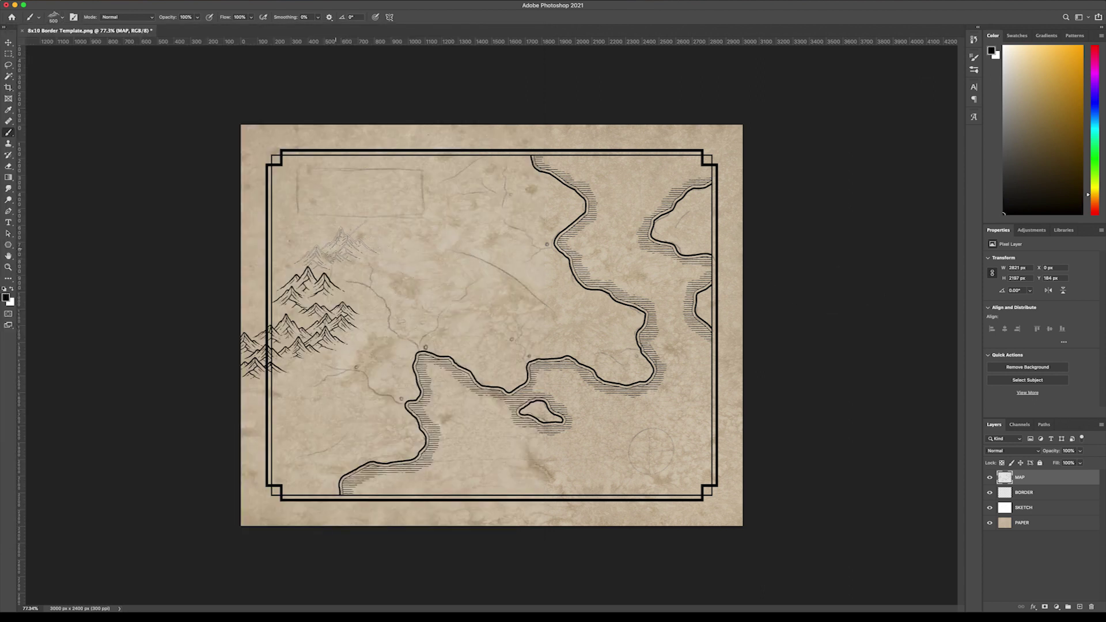
{"action": "left_click", "coordinate": [63, 19]}
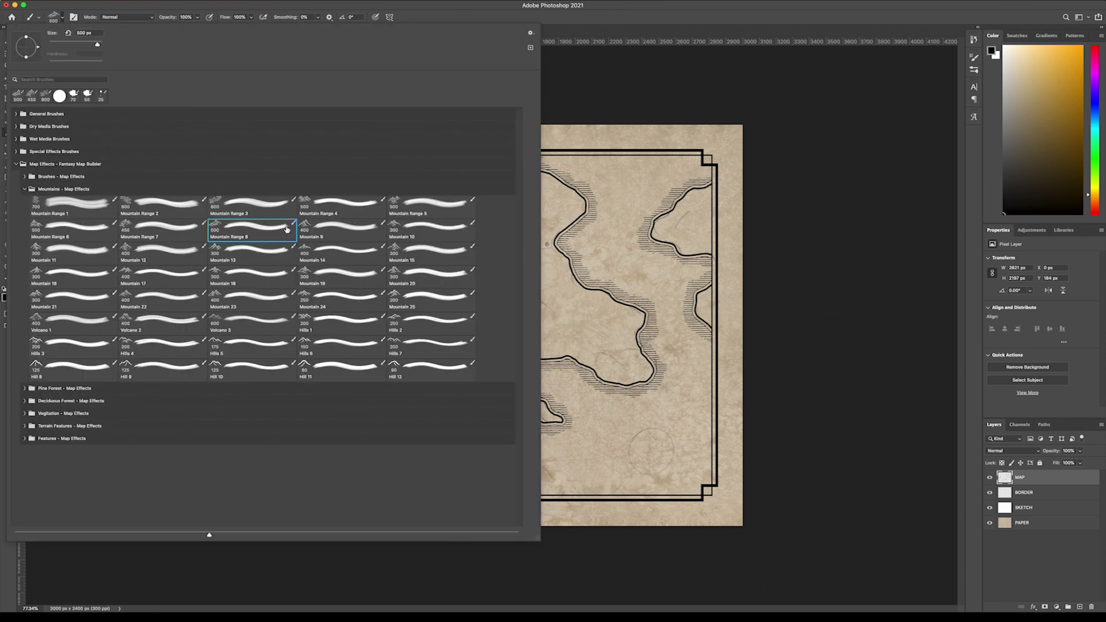
{"action": "left_click", "coordinate": [85, 250]}
{"action": "key", "text": "Return"}
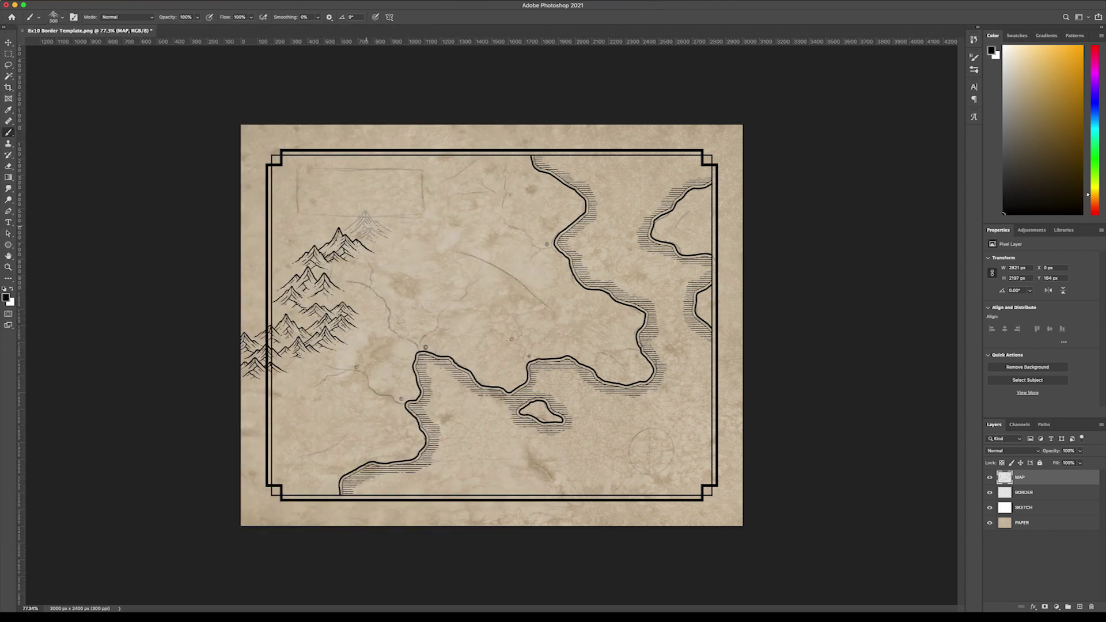
Stamp a Mountain 21 peak just southeast of the northernmost peak of the western mountains.
{"action": "left_click", "coordinate": [63, 19]}
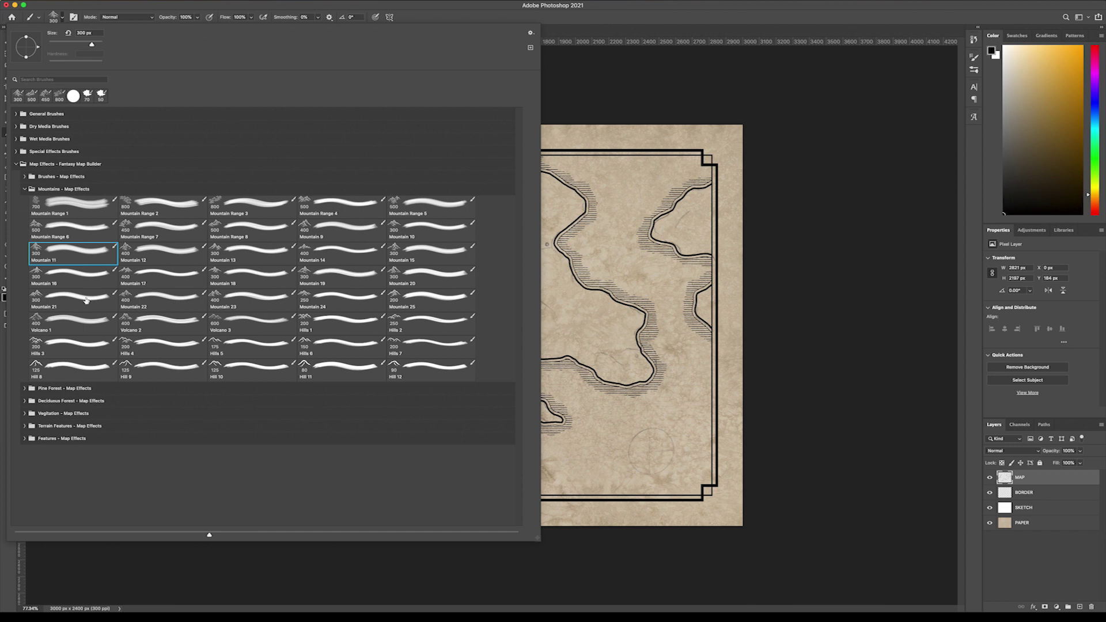
{"action": "double_click", "coordinate": [75, 305]}
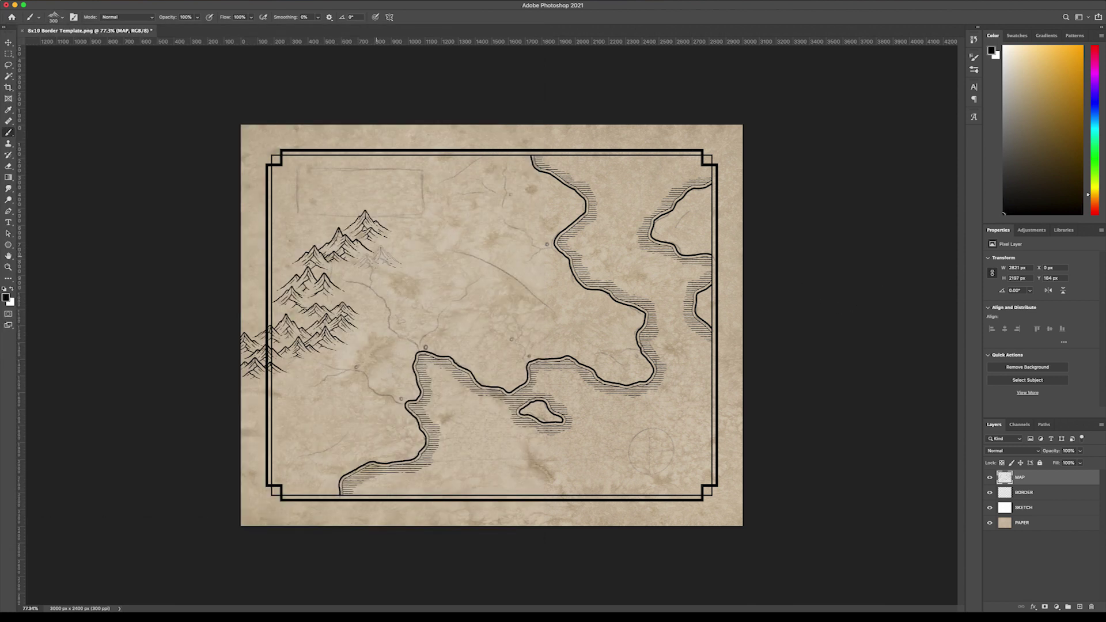
{"action": "left_click", "coordinate": [391, 249]}
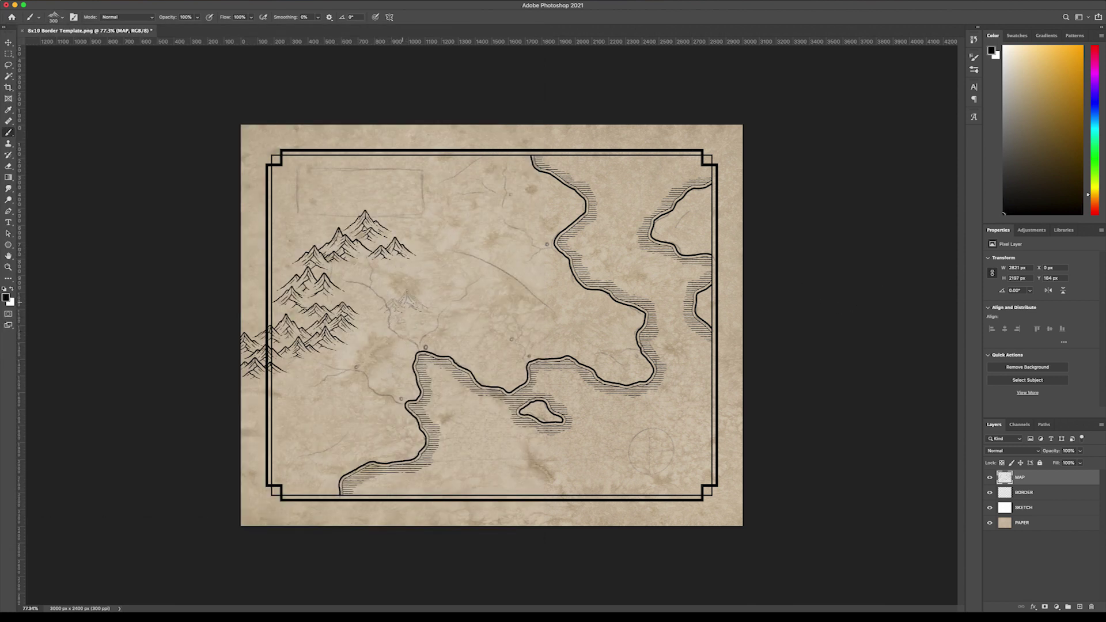
Stamp Mountain 18 east of the western range and near the east coast, plus a horizontally flipped copy at the western range's south end.
{"action": "left_click", "coordinate": [63, 18]}
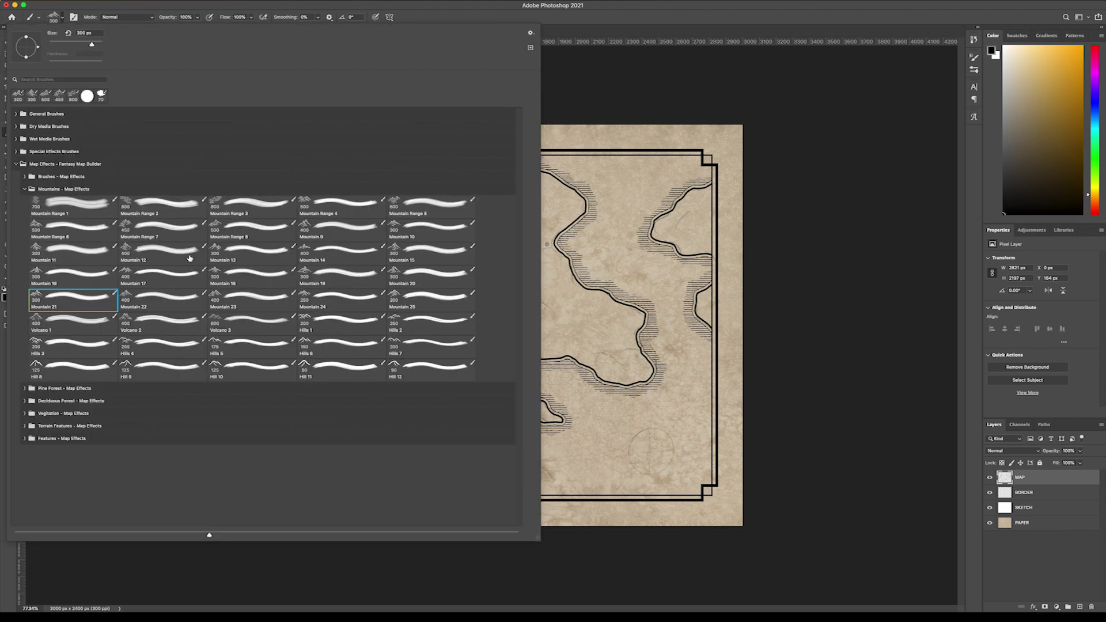
{"action": "left_click", "coordinate": [236, 273]}
{"action": "left_click", "coordinate": [797, 309]}
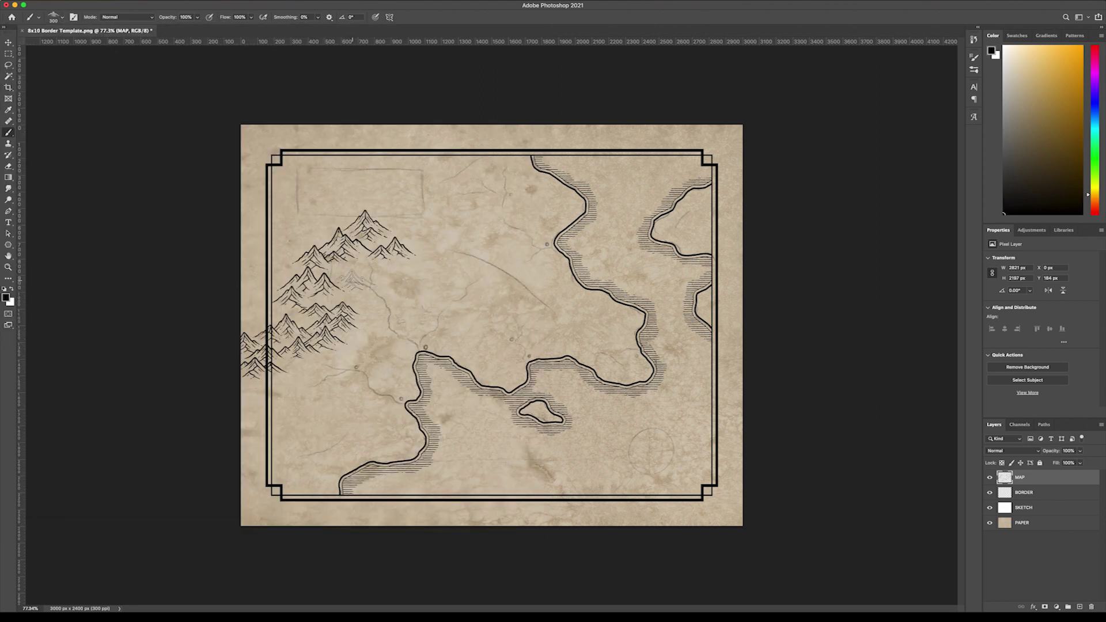
{"action": "left_click", "coordinate": [354, 278]}
{"action": "left_click", "coordinate": [574, 311]}
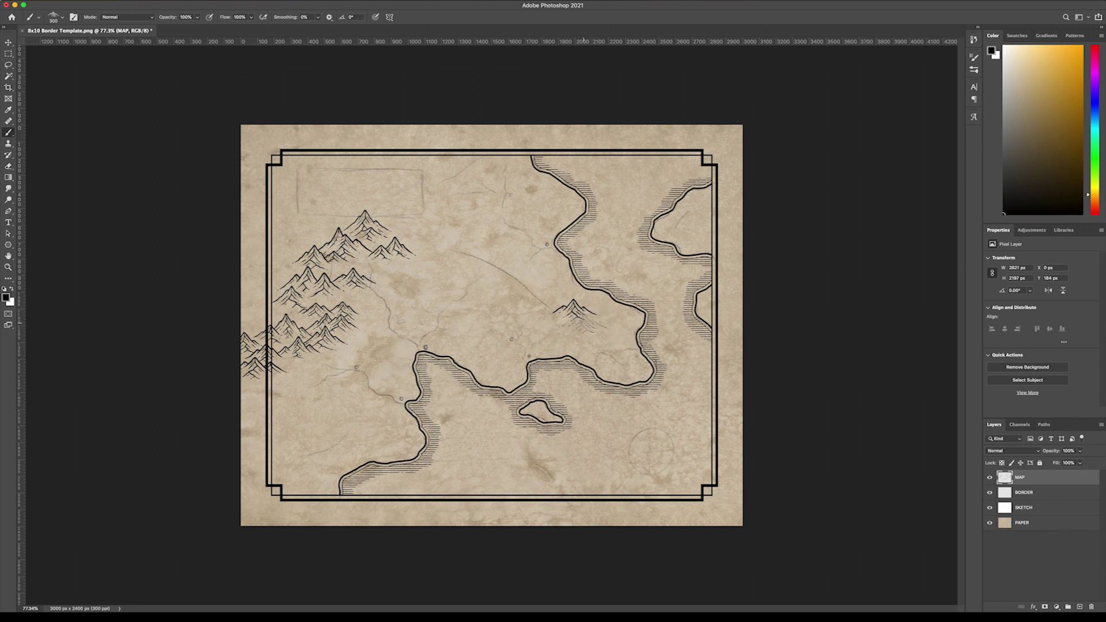
{"action": "left_click", "coordinate": [973, 59]}
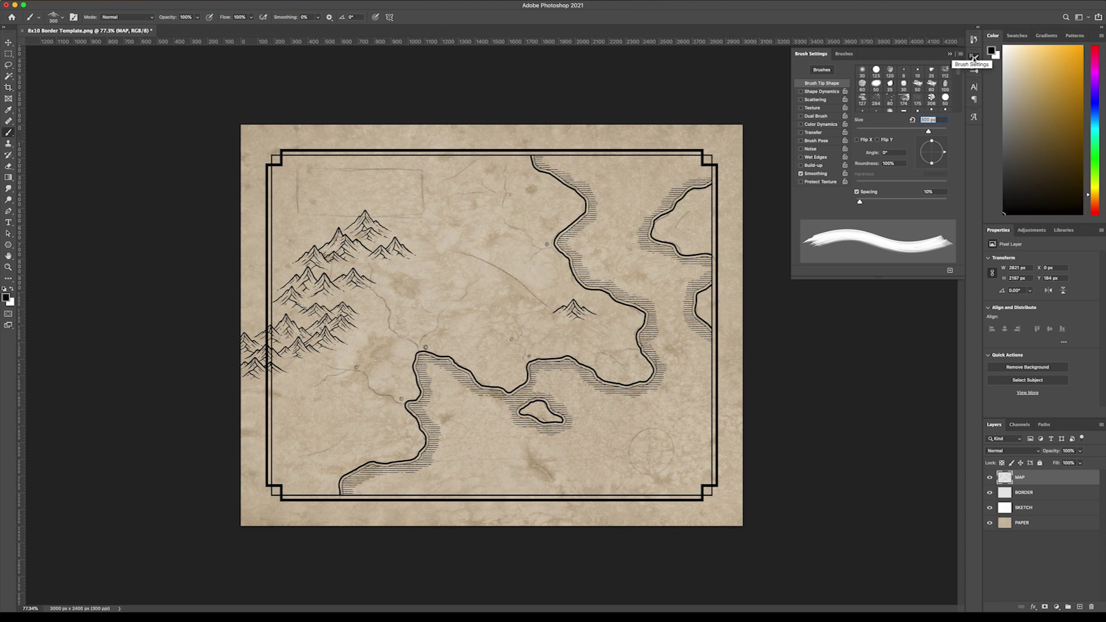
{"action": "left_click", "coordinate": [858, 140]}
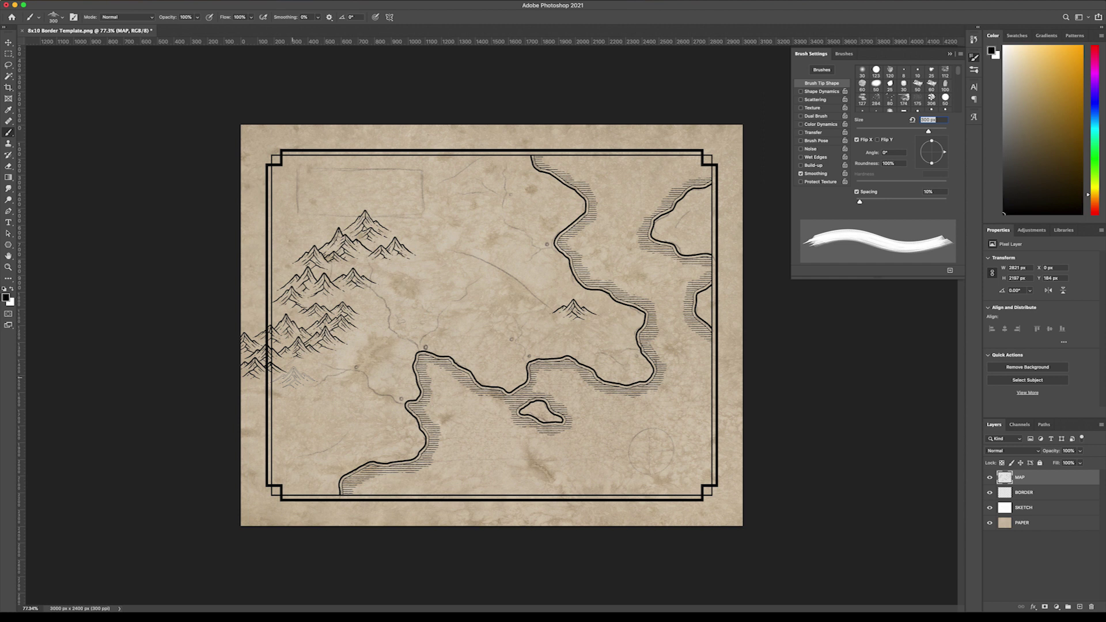
Stamp Mountain 24 on the western range's east edge and a Mountain 12 peak just northwest of the east coast mountain.
{"action": "left_click", "coordinate": [62, 17]}
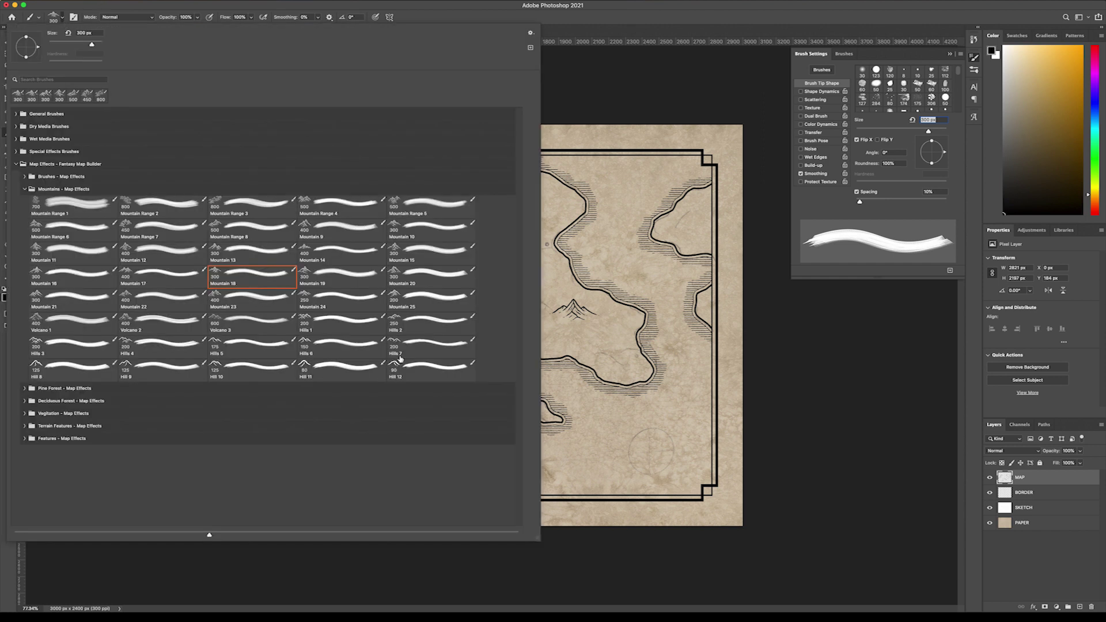
{"action": "double_click", "coordinate": [341, 297]}
{"action": "left_click", "coordinate": [361, 337]}
{"action": "left_click", "coordinate": [62, 16]}
{"action": "double_click", "coordinate": [162, 252]}
{"action": "left_click", "coordinate": [536, 291]}
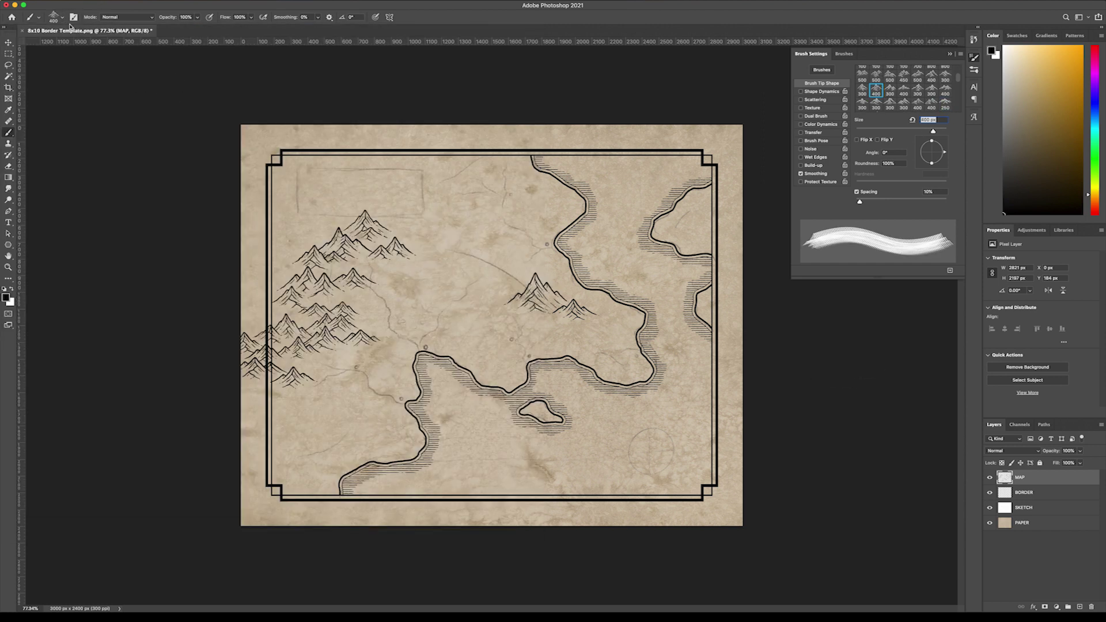
Fill the gap between the western and eastern mountains with the Mountain Range 2 brush at 800 px.
{"action": "left_click", "coordinate": [63, 16]}
{"action": "double_click", "coordinate": [74, 297]}
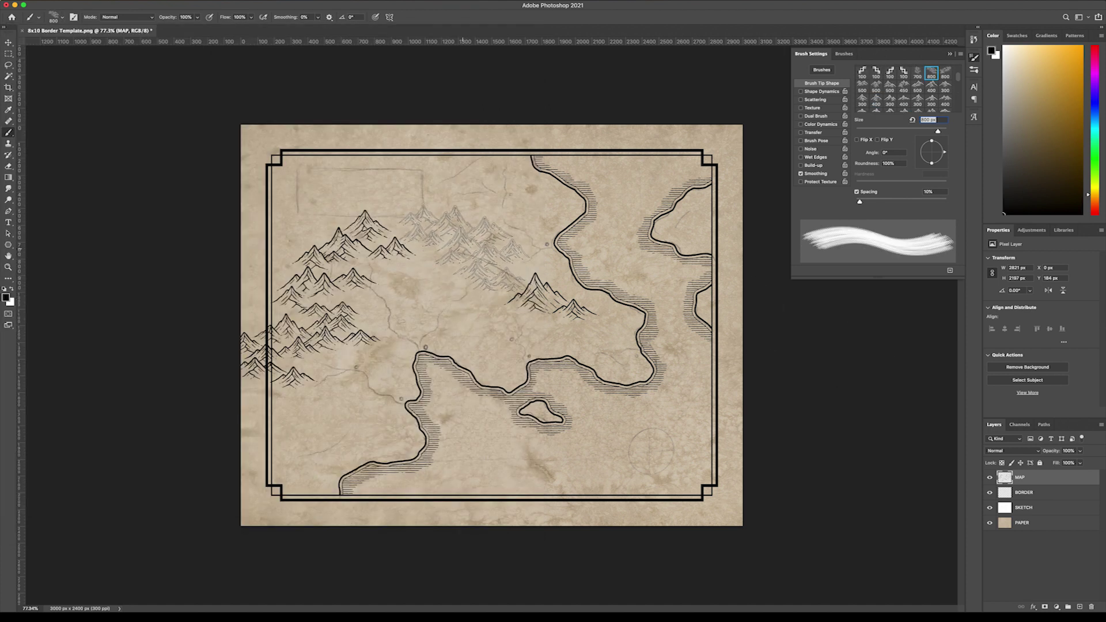
{"action": "left_click", "coordinate": [463, 249]}
Start a northern mountain group by stamping Mountain 20 above the central range and Mountain 21 to its northeast.
{"action": "left_click", "coordinate": [63, 16]}
{"action": "left_click", "coordinate": [431, 275]}
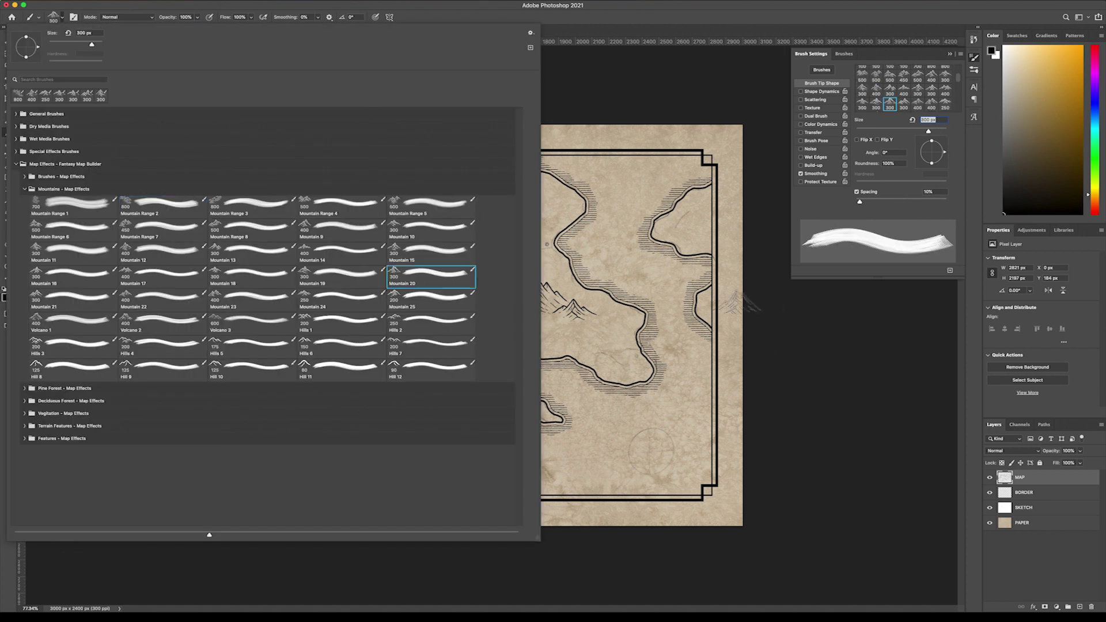
{"action": "left_click", "coordinate": [737, 302]}
{"action": "left_click", "coordinate": [436, 183]}
{"action": "left_click", "coordinate": [62, 17]}
{"action": "double_click", "coordinate": [74, 298]}
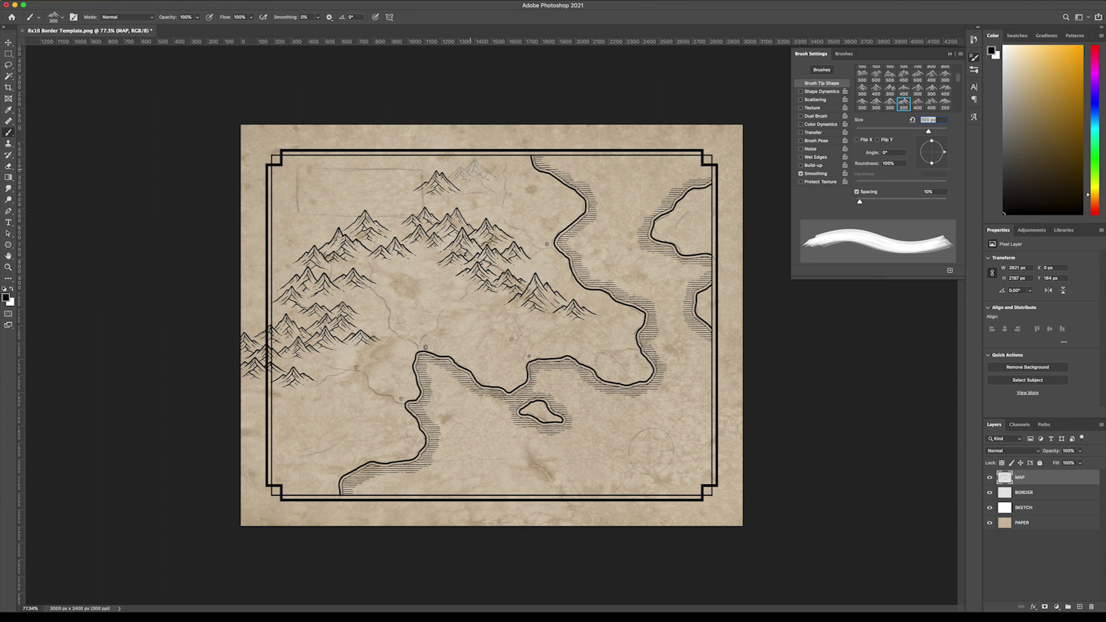
{"action": "left_click", "coordinate": [470, 169]}
Stamp a horizontally flipped Mountain 11 peak over the north border, above the northern mountain group.
{"action": "left_click", "coordinate": [62, 17]}
{"action": "double_click", "coordinate": [53, 248]}
{"action": "left_click", "coordinate": [857, 140]}
{"action": "left_click", "coordinate": [447, 154]}
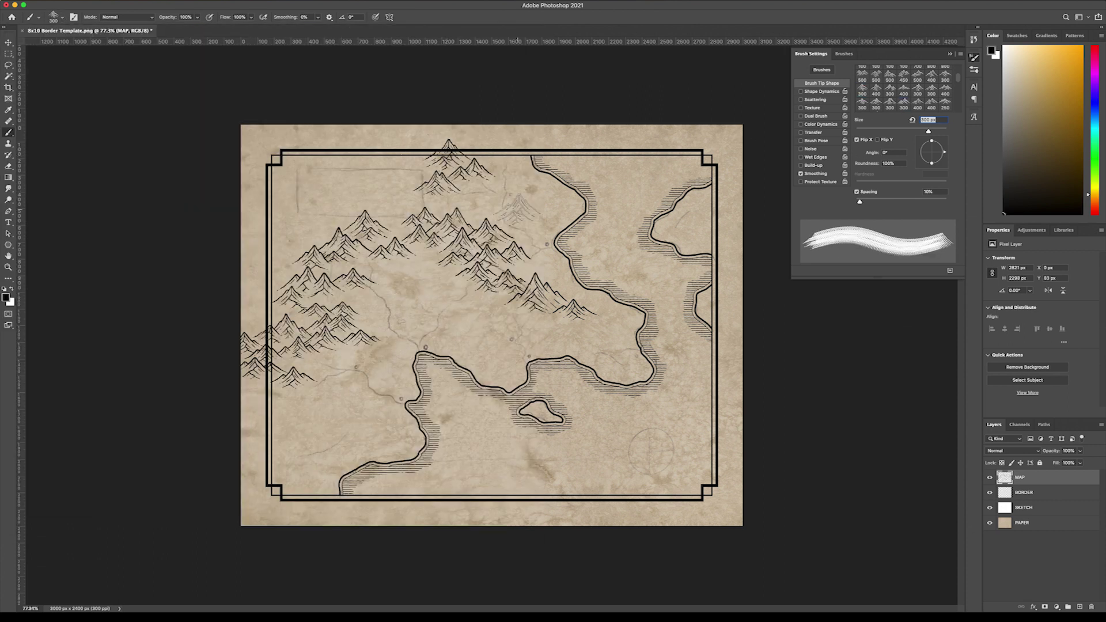
Stamp small Mountain 25 peaks below the northern group and the central range, adding horizontally flipped copies at other range edges.
{"action": "left_click", "coordinate": [62, 16]}
{"action": "double_click", "coordinate": [400, 299]}
{"action": "left_click", "coordinate": [471, 191]}
{"action": "left_click", "coordinate": [495, 304]}
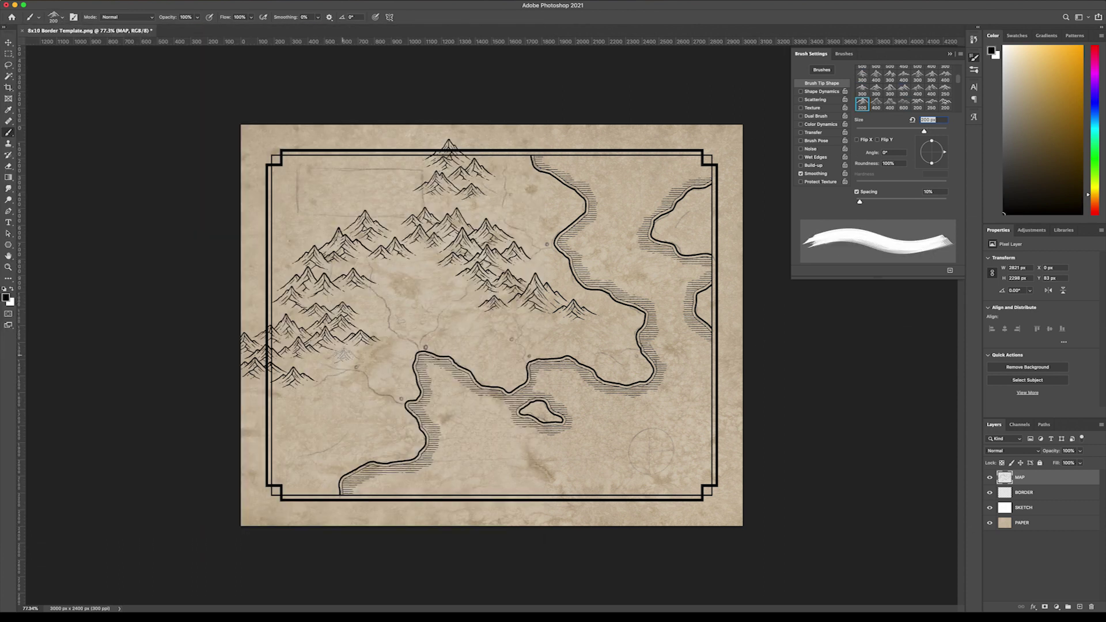
{"action": "left_click", "coordinate": [857, 139]}
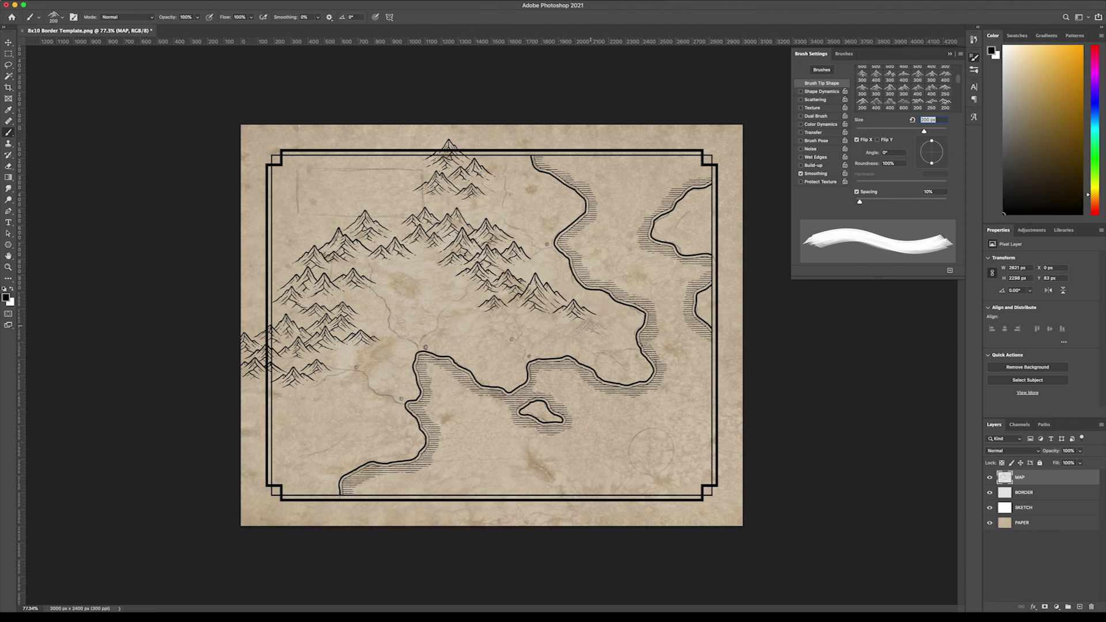
Stamp Hills 7 at the southwest foot of the central range and a horizontally flipped copy east of the northern mountains.
{"action": "left_click", "coordinate": [62, 16]}
{"action": "left_click", "coordinate": [419, 348]}
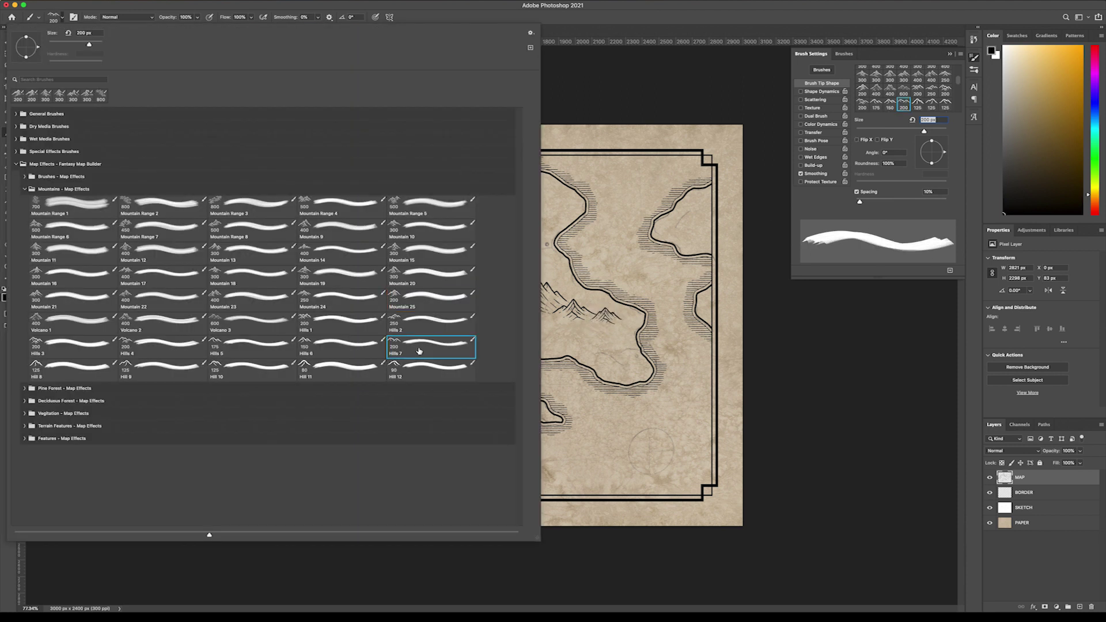
{"action": "double_click", "coordinate": [419, 351]}
{"action": "left_click", "coordinate": [475, 312]}
{"action": "left_click", "coordinate": [857, 139]}
{"action": "left_click", "coordinate": [501, 166]}
Stamp Hills 5 beside the western range's east edge, with horizontally flipped copies at its northwest side and southern foot.
{"action": "left_click", "coordinate": [62, 17]}
{"action": "double_click", "coordinate": [249, 347]}
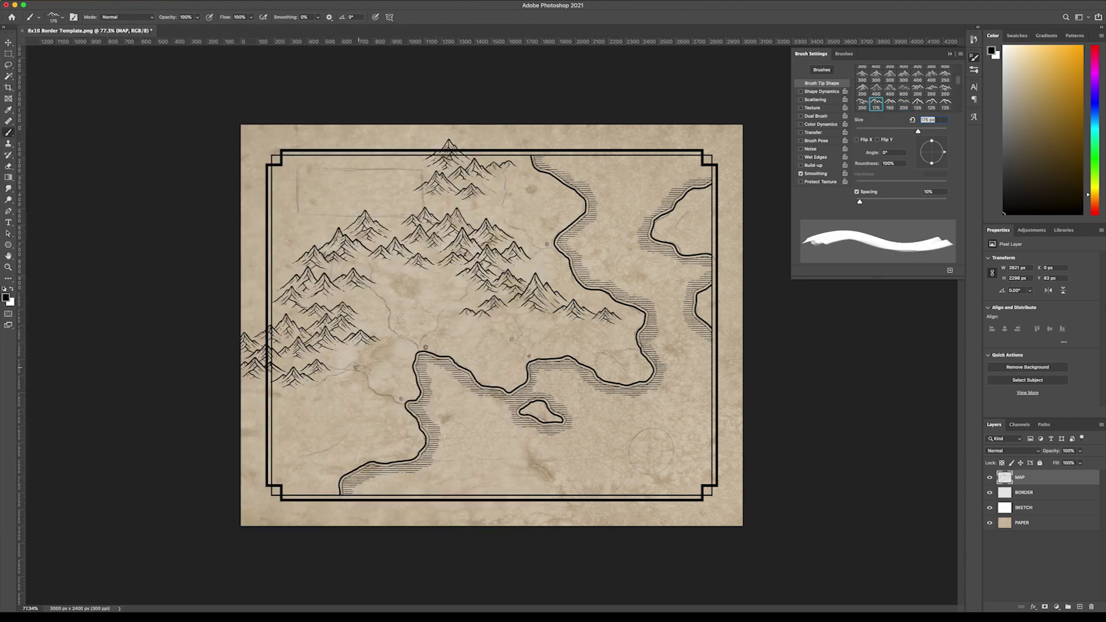
{"action": "left_click", "coordinate": [345, 351]}
{"action": "left_click", "coordinate": [857, 139]}
{"action": "left_click", "coordinate": [318, 238]}
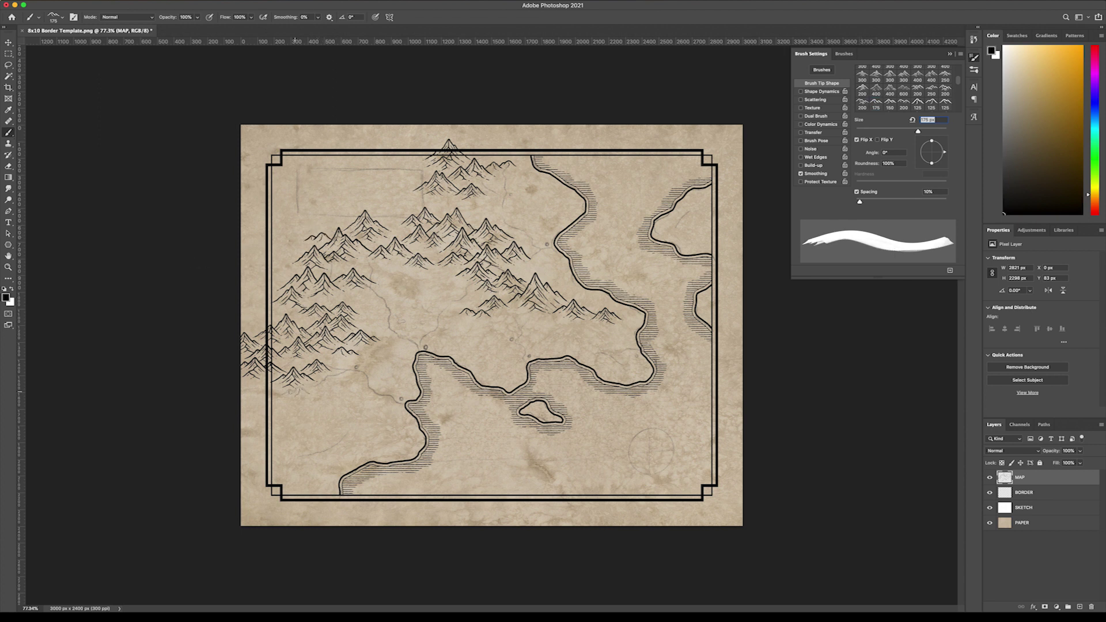
{"action": "left_click", "coordinate": [295, 391]}
Scatter small Hill 10 stamps around the central and western mountains, including a horizontally flipped one on the central range's southwest side.
{"action": "left_click", "coordinate": [61, 18]}
{"action": "left_click", "coordinate": [250, 370]}
{"action": "left_click", "coordinate": [881, 375]}
{"action": "left_click", "coordinate": [567, 322]}
{"action": "left_click", "coordinate": [537, 258]}
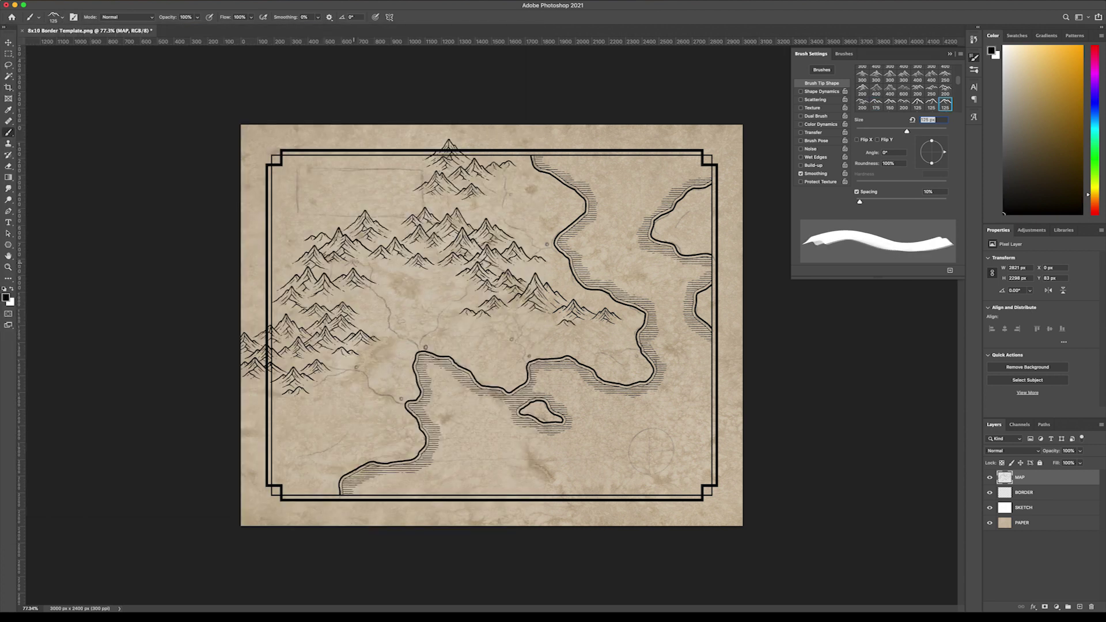
{"action": "left_click", "coordinate": [353, 262]}
{"action": "left_click", "coordinate": [857, 140]}
{"action": "left_click", "coordinate": [450, 276]}
Stamp Hills 3 on the northeast landmass and a single Hill 11 on the small southern island.
{"action": "left_click", "coordinate": [63, 17]}
{"action": "double_click", "coordinate": [81, 344]}
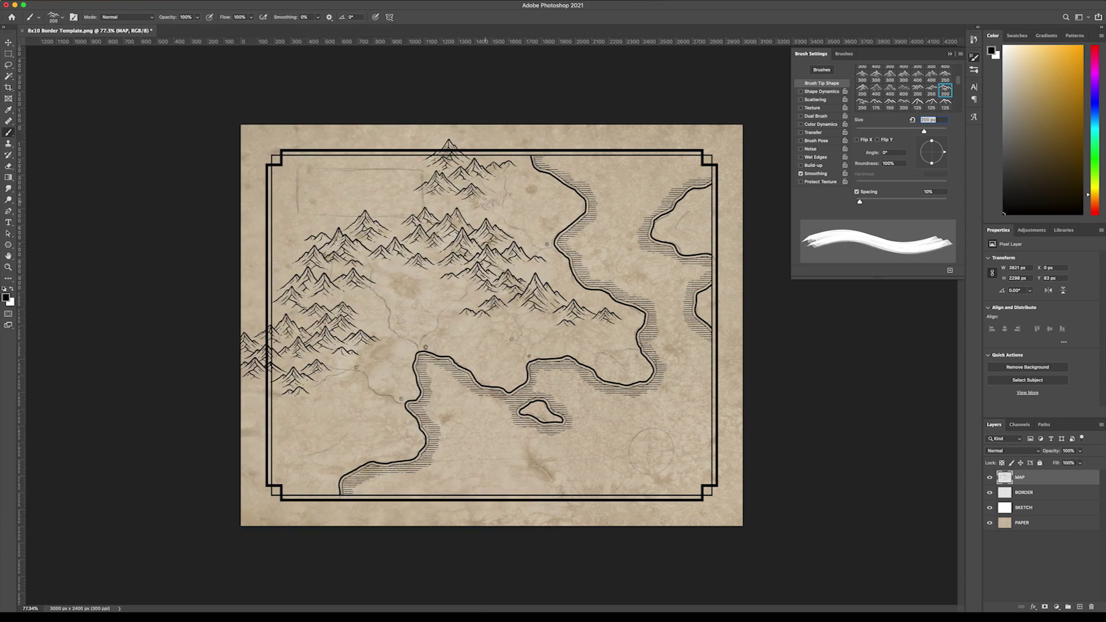
{"action": "left_click", "coordinate": [686, 222]}
{"action": "left_click", "coordinate": [62, 17]}
{"action": "double_click", "coordinate": [282, 363]}
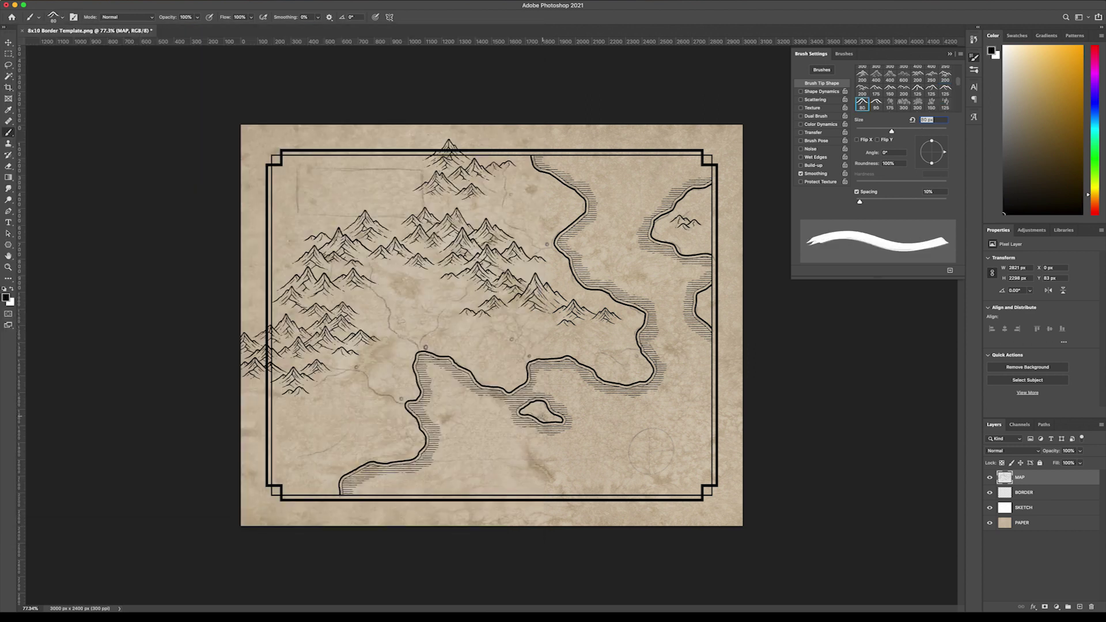
Build a small southwestern range by stamping Mountain 16, with Mountain 17 adjoining its east side.
{"action": "left_click", "coordinate": [63, 18]}
{"action": "double_click", "coordinate": [51, 277]}
{"action": "left_click", "coordinate": [322, 455]}
{"action": "left_click", "coordinate": [63, 17]}
{"action": "double_click", "coordinate": [147, 272]}
{"action": "left_click", "coordinate": [359, 443]}
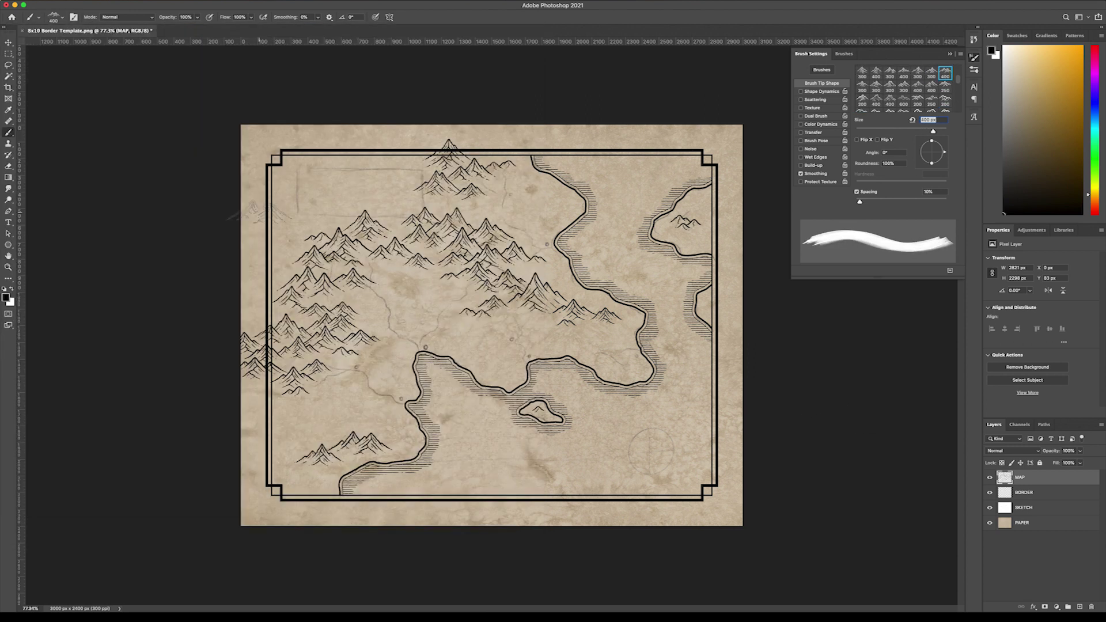
Stamp Hills 7 at the east end of the southwestern range.
{"action": "left_click", "coordinate": [63, 17]}
{"action": "double_click", "coordinate": [426, 347]}
{"action": "left_click", "coordinate": [393, 438]}
Stamp Hills 4 at the west end of the southwestern range and on the southeastern peninsula.
{"action": "left_click", "coordinate": [63, 17]}
{"action": "double_click", "coordinate": [167, 347]}
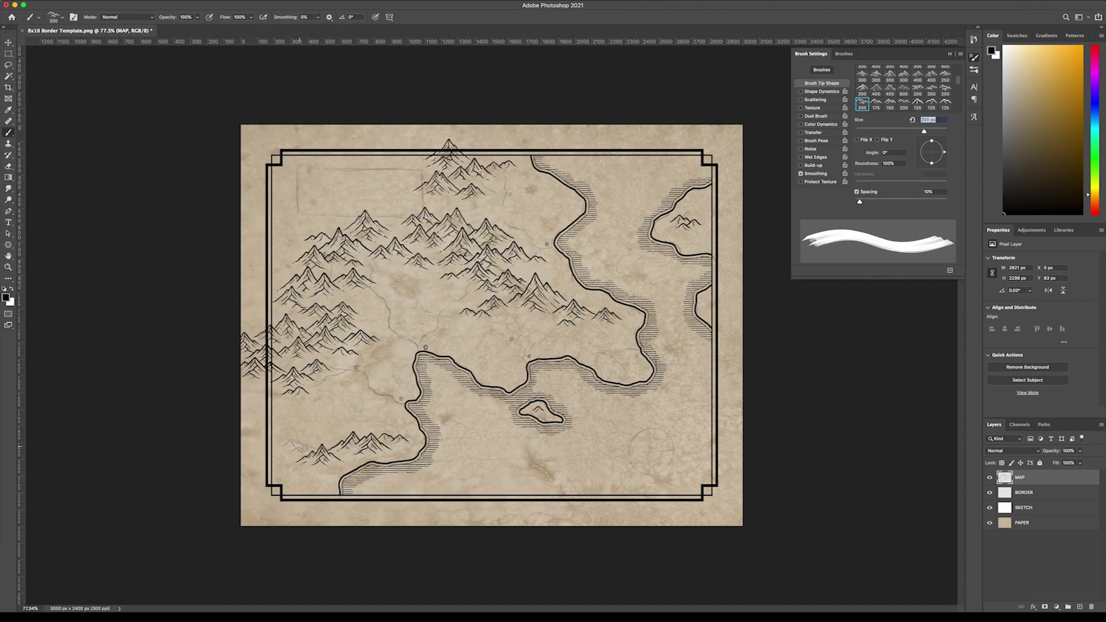
{"action": "left_click", "coordinate": [295, 446]}
{"action": "left_click", "coordinate": [973, 57]}
{"action": "left_click", "coordinate": [609, 355]}
Choose the Forest 1 pine brush, add a new layer above MAP and stamp trees east of the western mountains.
{"action": "left_click", "coordinate": [61, 21]}
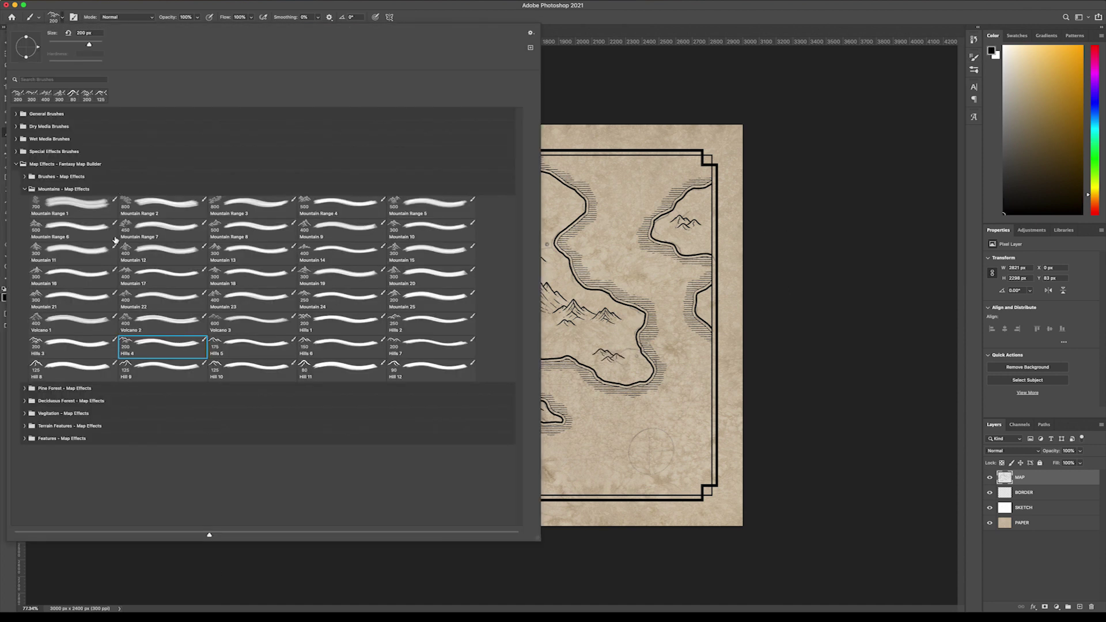
{"action": "left_click", "coordinate": [24, 189]}
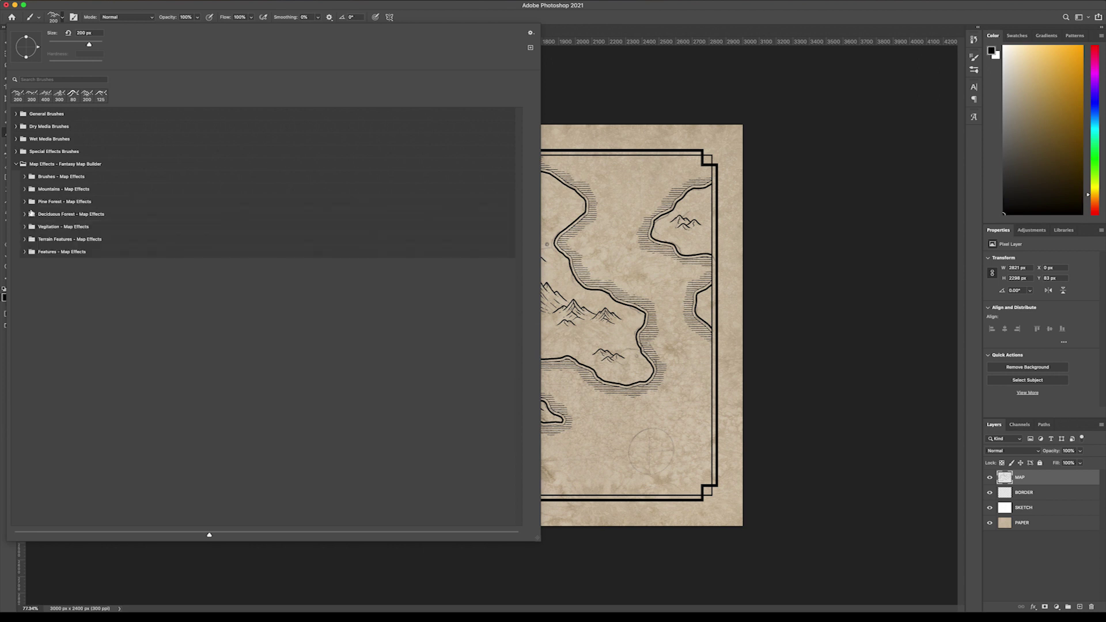
{"action": "left_click", "coordinate": [24, 202]}
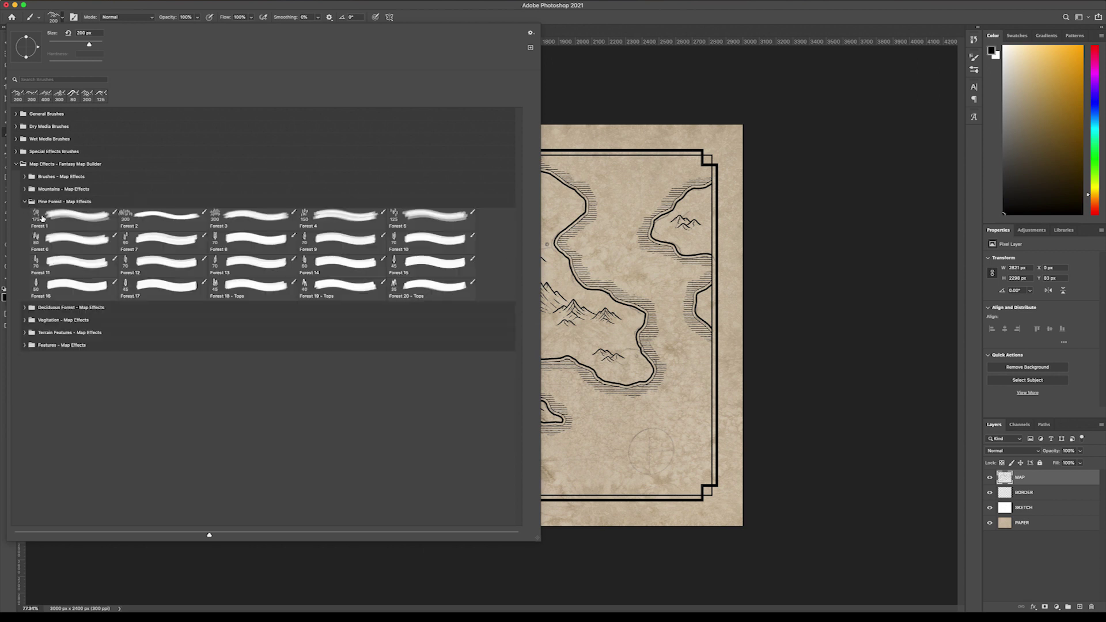
{"action": "left_click", "coordinate": [80, 217]}
{"action": "left_click", "coordinate": [851, 224]}
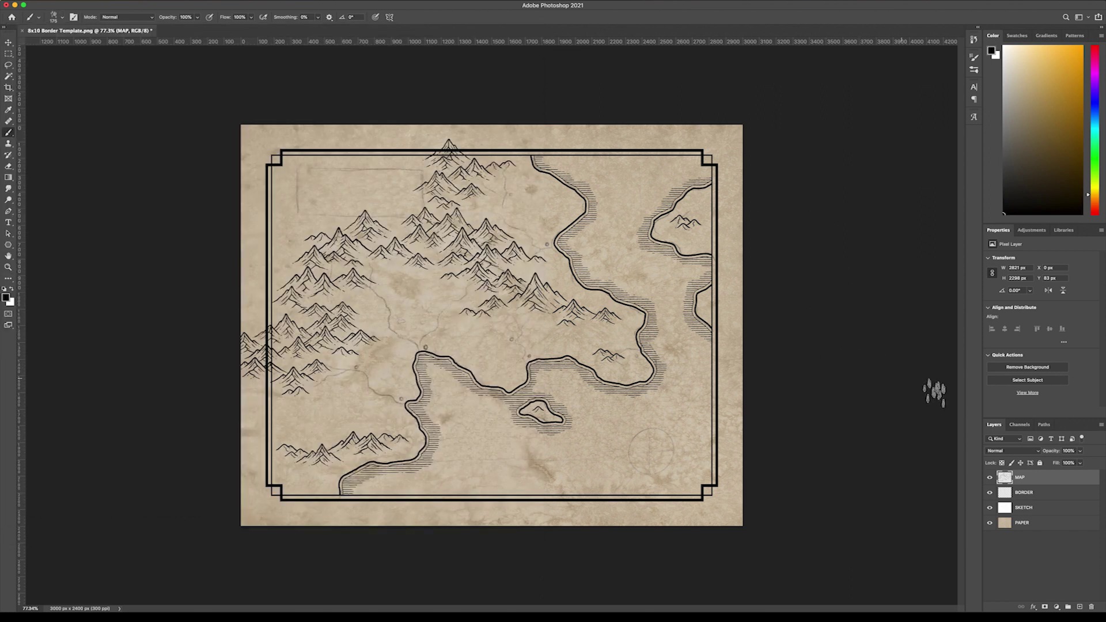
{"action": "left_click", "coordinate": [1080, 605]}
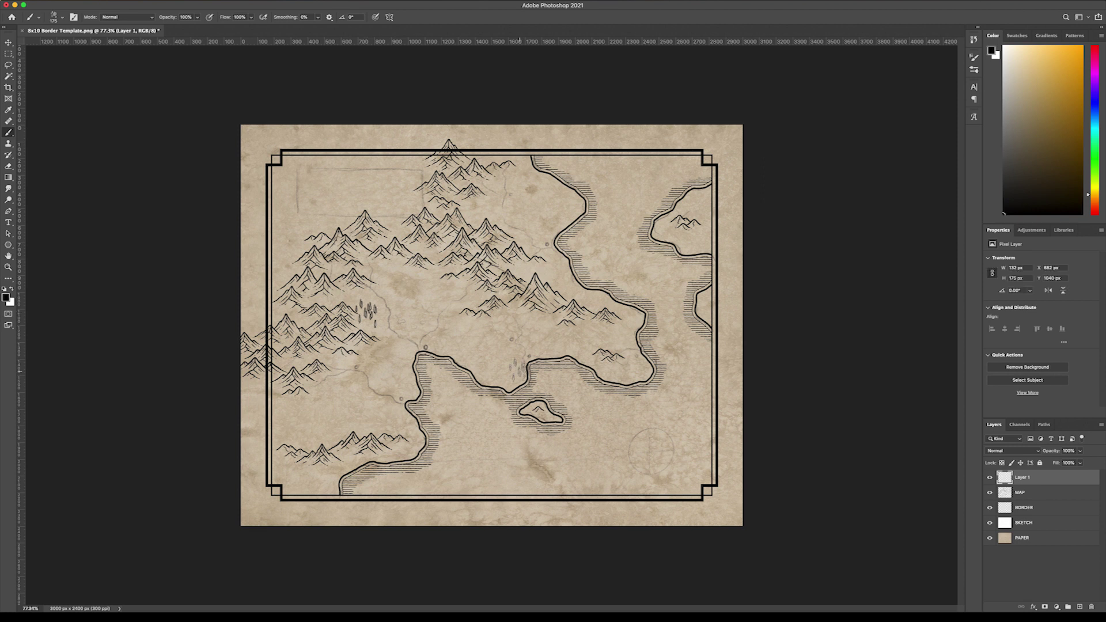
Stamp pines on the northeast landmass and a large Forest 3 grove between the central range and the southern coast.
{"action": "left_click", "coordinate": [61, 18]}
{"action": "left_click", "coordinate": [899, 180]}
{"action": "left_click", "coordinate": [61, 17]}
{"action": "left_click", "coordinate": [258, 229]}
{"action": "double_click", "coordinate": [257, 229]}
{"action": "left_click", "coordinate": [478, 334]}
Extend the central grove southward and start a northern grove with Forest 4, then enlarge the northern grove with Forest 5.
{"action": "left_click", "coordinate": [61, 18]}
{"action": "double_click", "coordinate": [318, 229]}
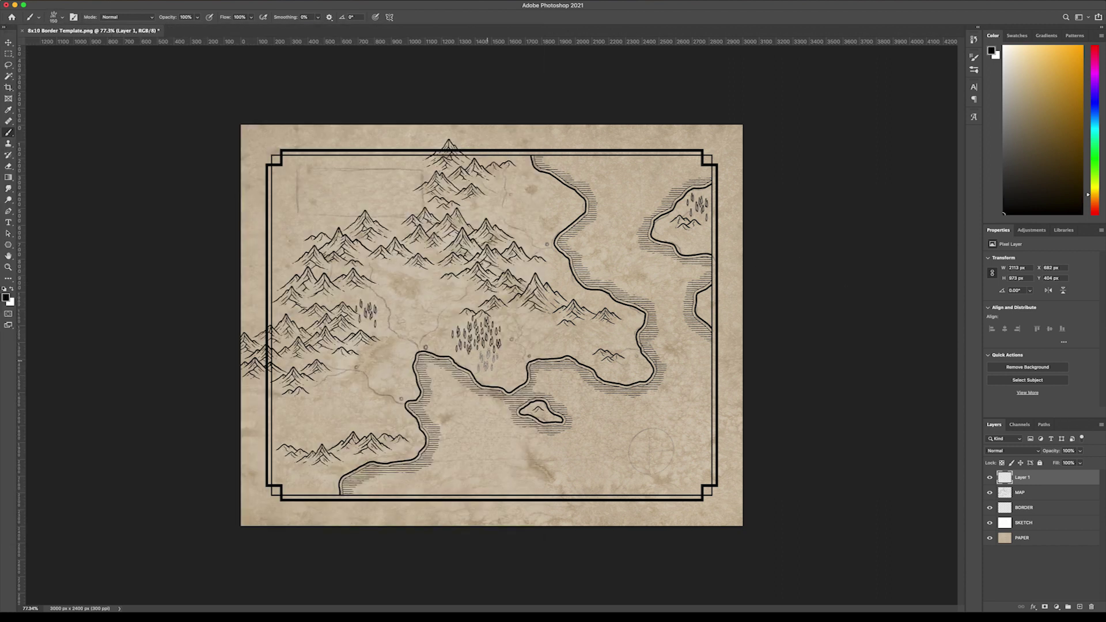
{"action": "left_click", "coordinate": [488, 361]}
{"action": "left_click", "coordinate": [523, 180]}
{"action": "left_click", "coordinate": [61, 18]}
{"action": "double_click", "coordinate": [407, 228]}
{"action": "left_click", "coordinate": [539, 190]}
Fill out the northern grove near the coast with further pine forest brushes and flip the 35 px pine brush horizontally.
{"action": "left_click", "coordinate": [61, 18]}
{"action": "double_click", "coordinate": [328, 266]}
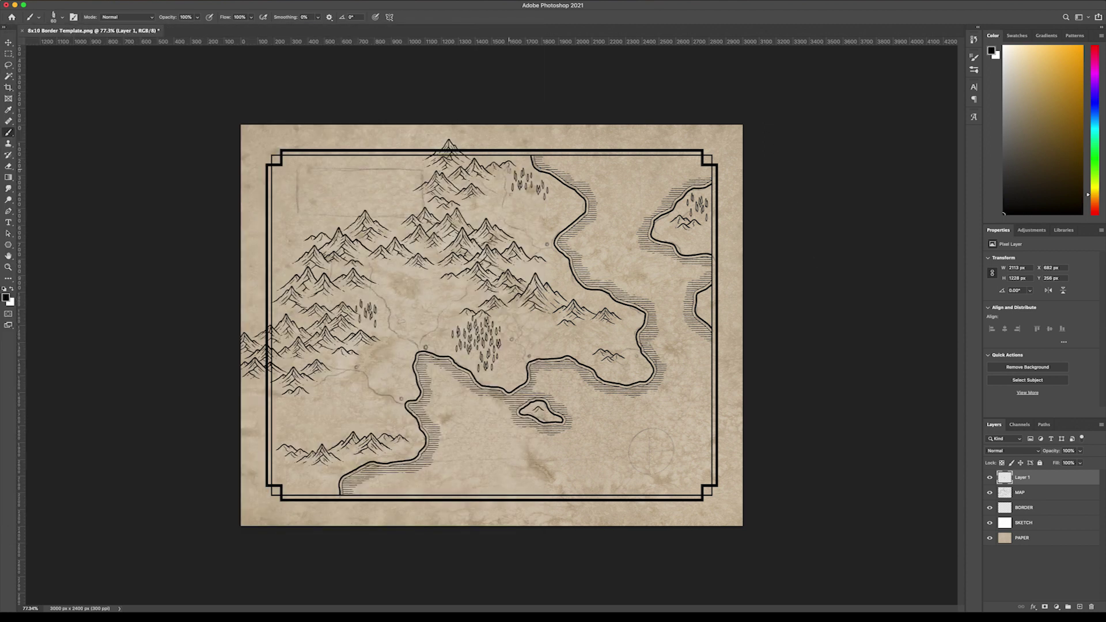
{"action": "left_click", "coordinate": [61, 18]}
{"action": "double_click", "coordinate": [398, 267]}
{"action": "scroll", "coordinate": [478, 296], "scroll_direction": "up", "scroll_amount": 3}
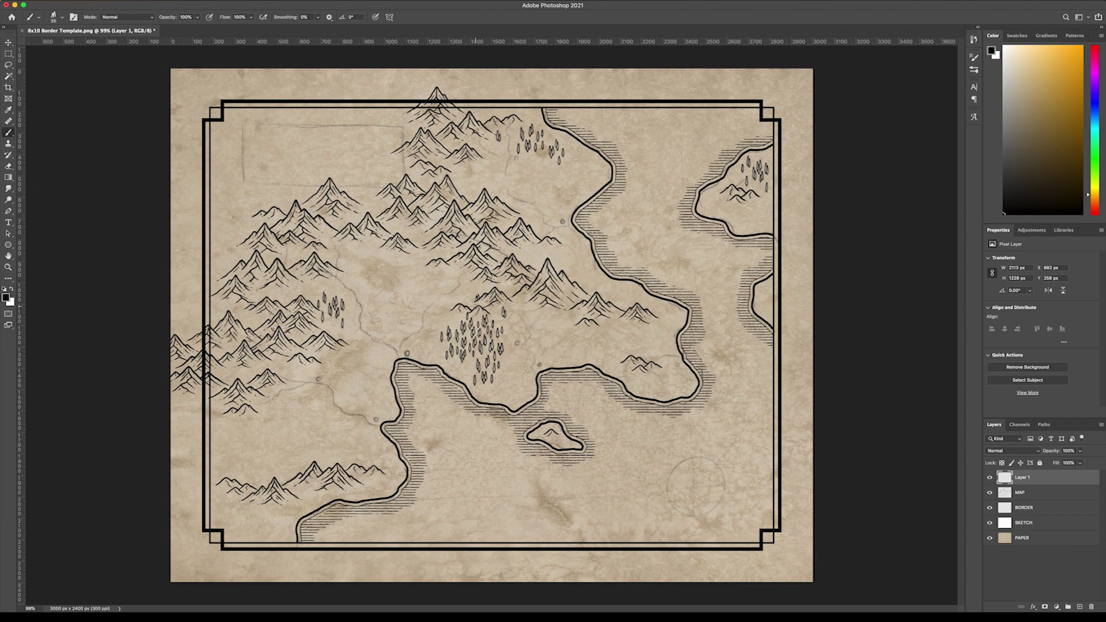
{"action": "left_click", "coordinate": [974, 70]}
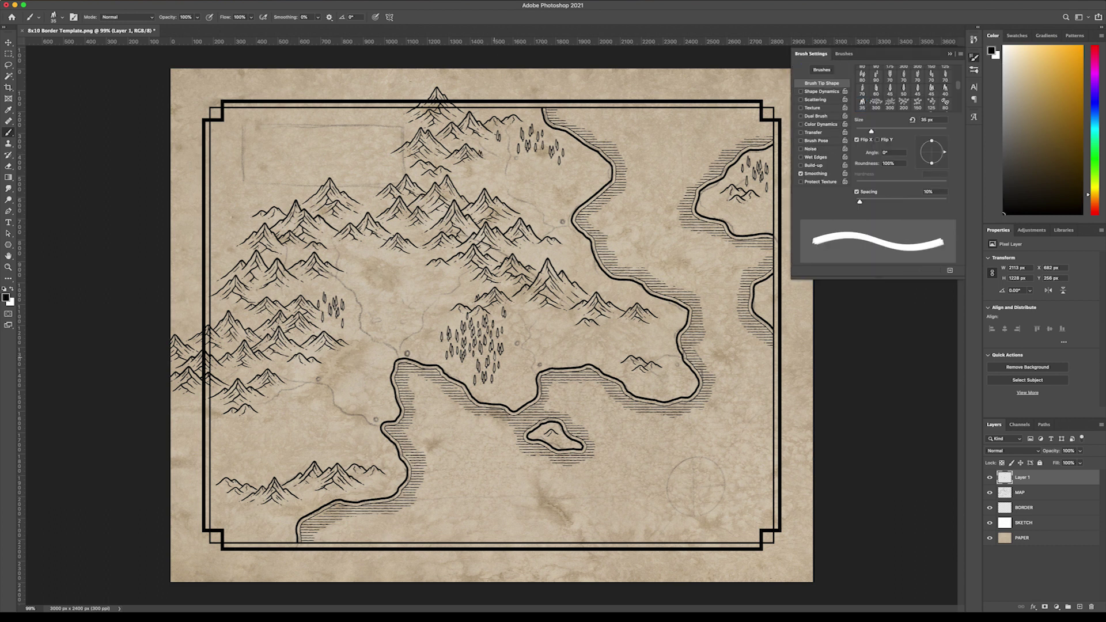
Stamp 70 px single pines around the western forest and along the western and southern edges of the central grove.
{"action": "left_click", "coordinate": [62, 18]}
{"action": "double_click", "coordinate": [317, 266]}
{"action": "left_click", "coordinate": [324, 362]}
{"action": "left_click", "coordinate": [331, 325]}
{"action": "left_click", "coordinate": [350, 310]}
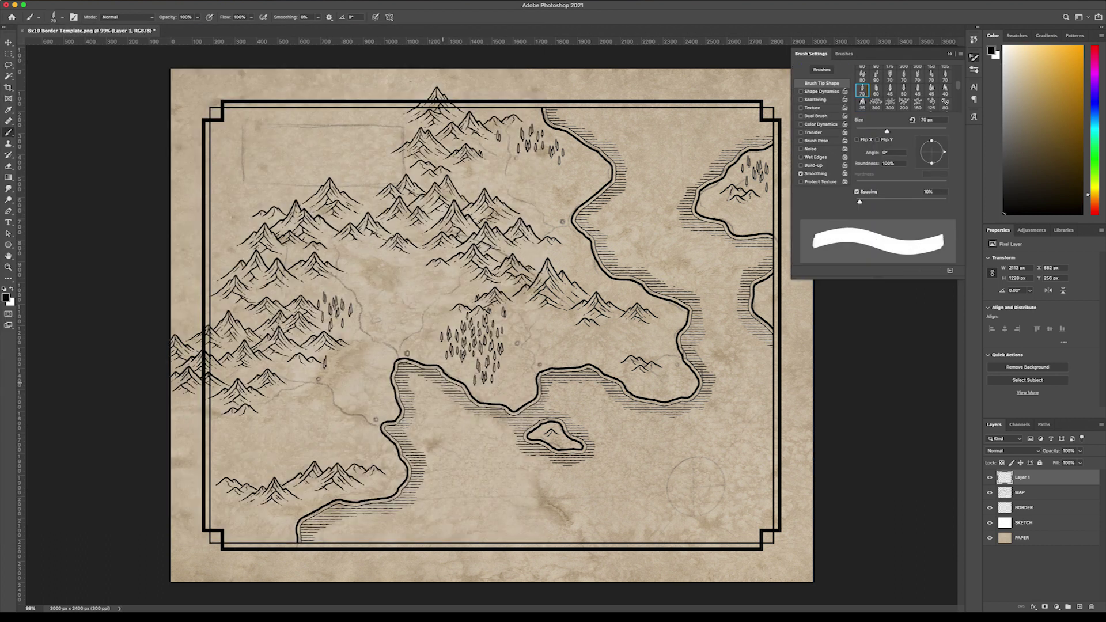
{"action": "left_click", "coordinate": [439, 350]}
{"action": "left_click", "coordinate": [471, 364]}
Stamp single pines in the valley south of the central mountains and below the northern range, switching to the 60 px pine brush.
{"action": "left_click", "coordinate": [376, 253]}
{"action": "key", "text": "."}
{"action": "left_click", "coordinate": [395, 260]}
{"action": "left_click", "coordinate": [474, 172]}
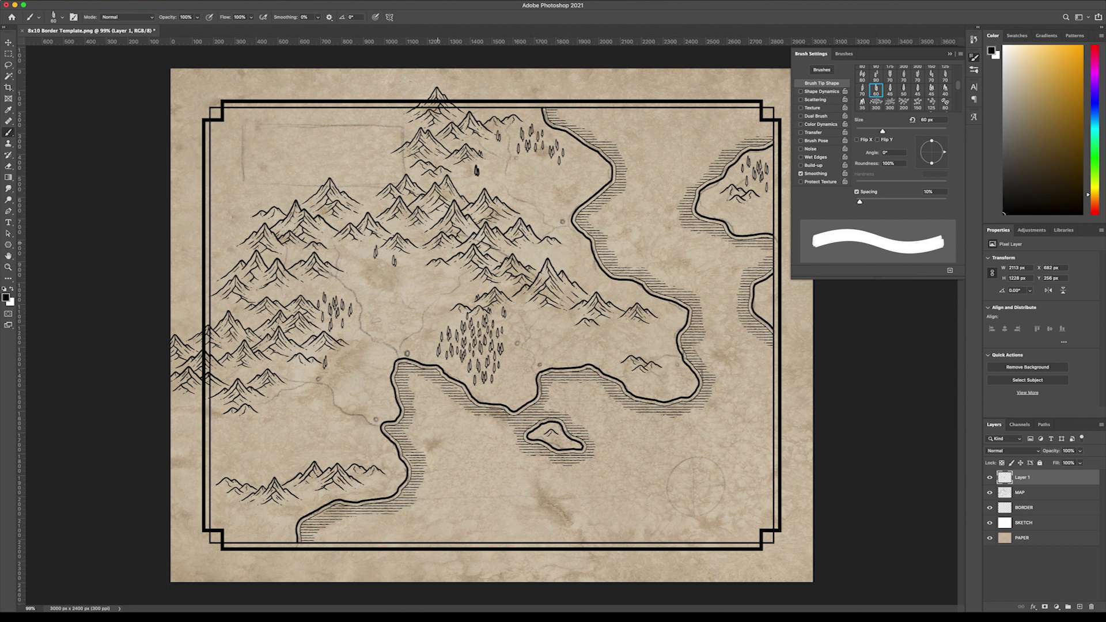
{"action": "key", "text": "super+z"}
Choose the 70 px deciduous tree brush and stamp trees beside the single pines in the central valley and below the northern range.
{"action": "left_click", "coordinate": [61, 18]}
{"action": "left_click", "coordinate": [23, 202]}
{"action": "left_click", "coordinate": [23, 214]}
{"action": "double_click", "coordinate": [130, 252]}
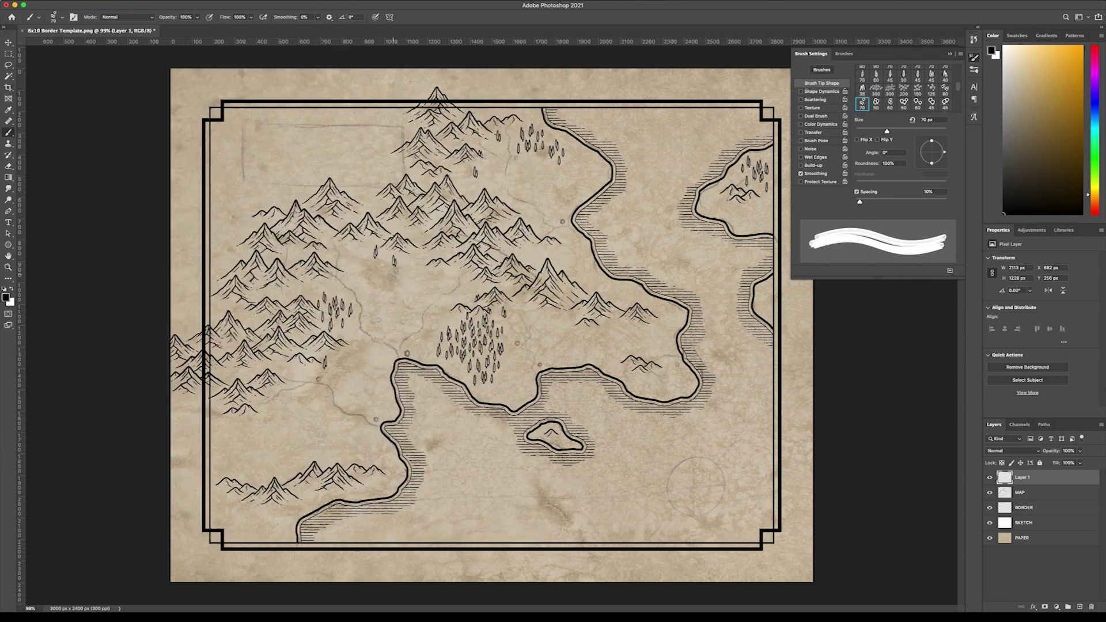
{"action": "left_click", "coordinate": [401, 270]}
{"action": "left_click", "coordinate": [488, 164]}
Add other deciduous tree variants, including 45 px and 60 px brushes, near the northeast coast, in the central valley and at the northern grove.
{"action": "left_click", "coordinate": [62, 18]}
{"action": "double_click", "coordinate": [98, 275]}
{"action": "left_click", "coordinate": [576, 163]}
{"action": "left_click", "coordinate": [62, 18]}
{"action": "double_click", "coordinate": [138, 278]}
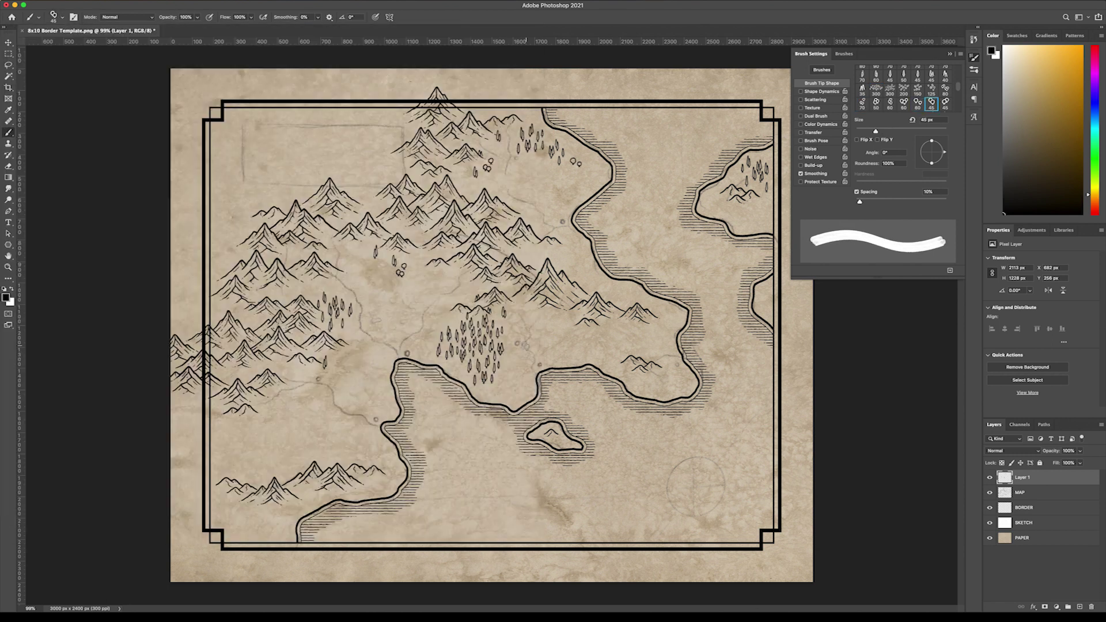
{"action": "left_click", "coordinate": [380, 267]}
{"action": "left_click", "coordinate": [62, 18]}
{"action": "double_click", "coordinate": [404, 258]}
{"action": "left_click", "coordinate": [537, 157]}
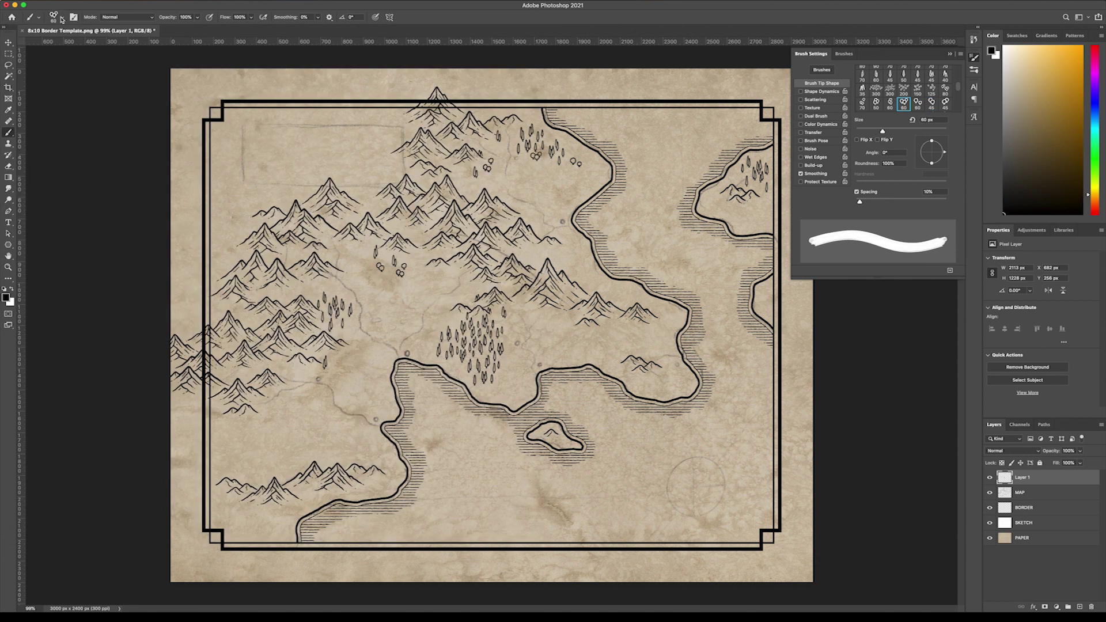
Stamp a 400 px Marsh 2 patch between the western forest and the central grove, undoing surplus stamps.
{"action": "left_click", "coordinate": [61, 18]}
{"action": "left_click", "coordinate": [25, 214]}
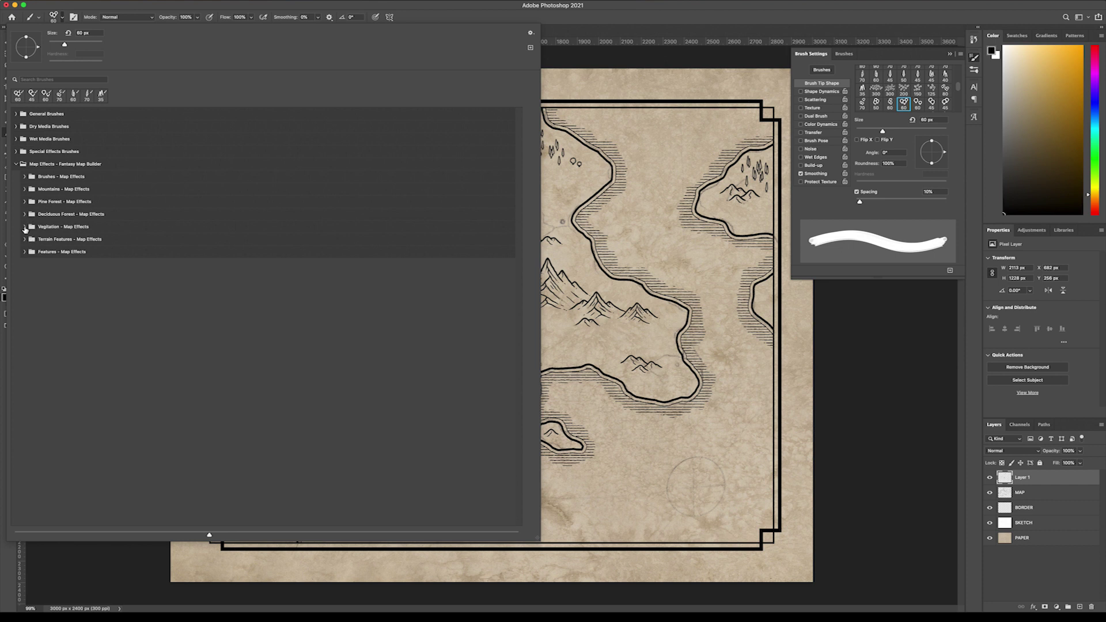
{"action": "left_click", "coordinate": [25, 227]}
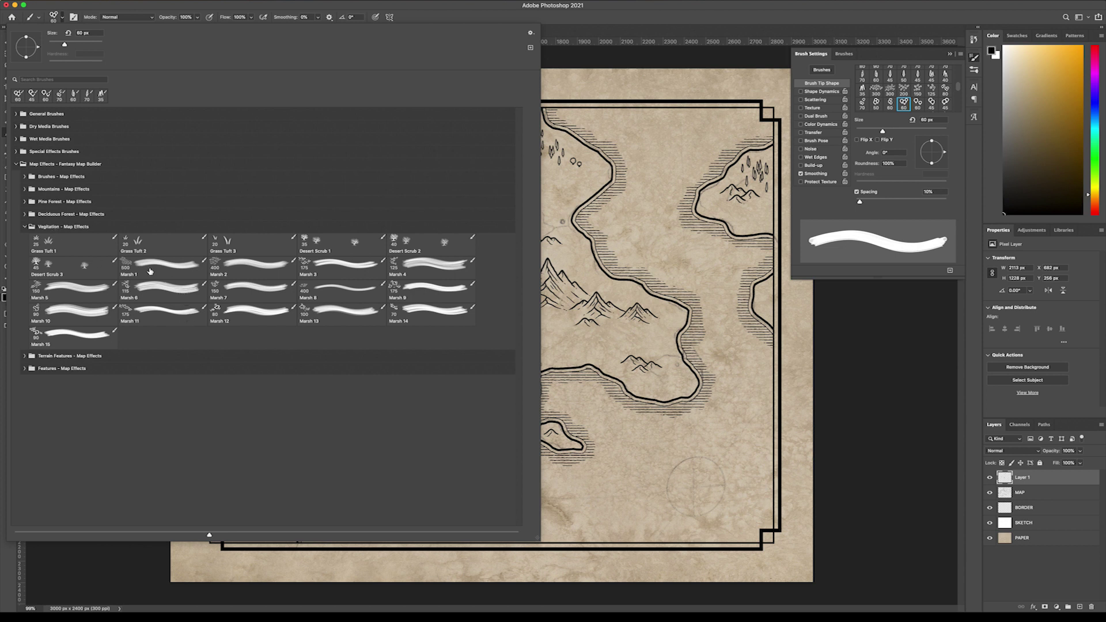
{"action": "left_click", "coordinate": [247, 266]}
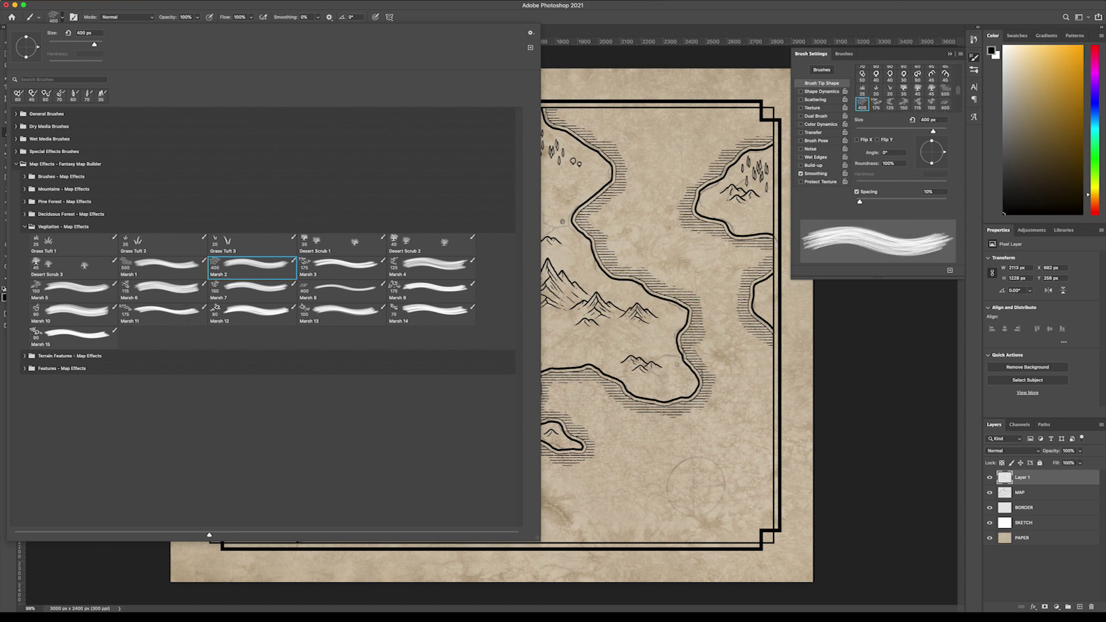
{"action": "left_click", "coordinate": [575, 29]}
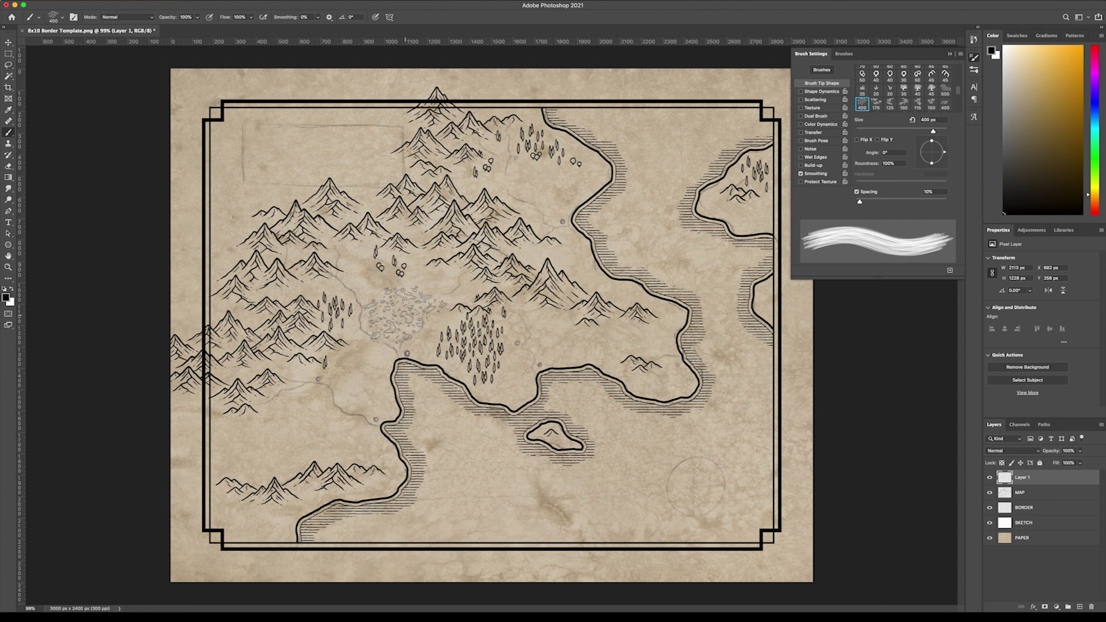
{"action": "left_click", "coordinate": [404, 315]}
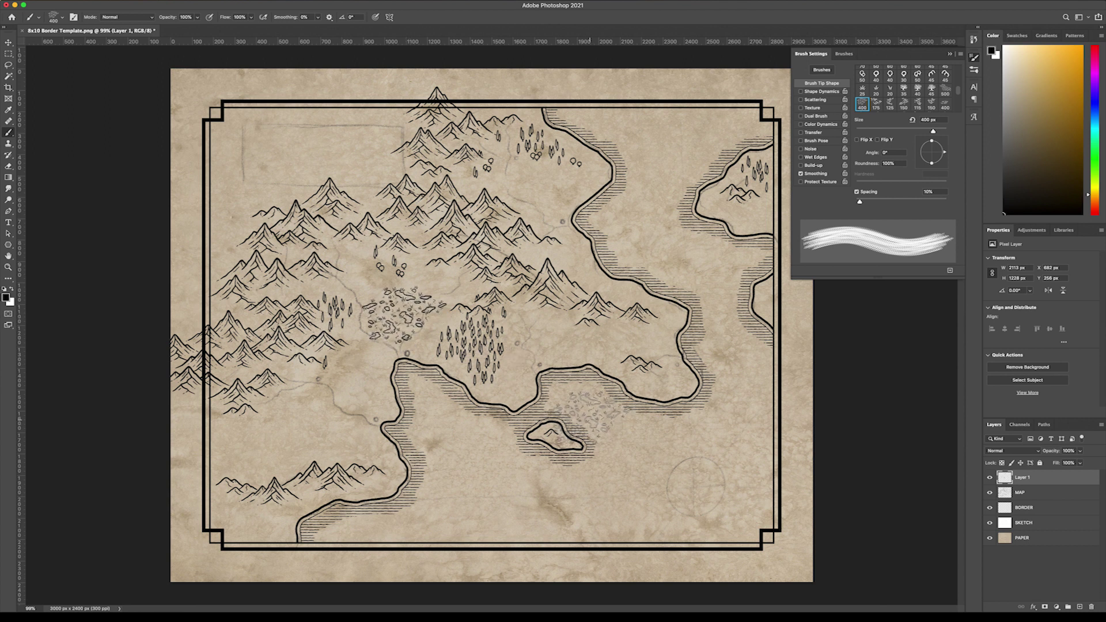
{"action": "key", "text": "super+z"}
{"action": "key", "text": "super+z"}
Reduce the eraser to 50 px and clean up the marsh's western edge along the sketched river.
{"action": "key", "text": "e"}
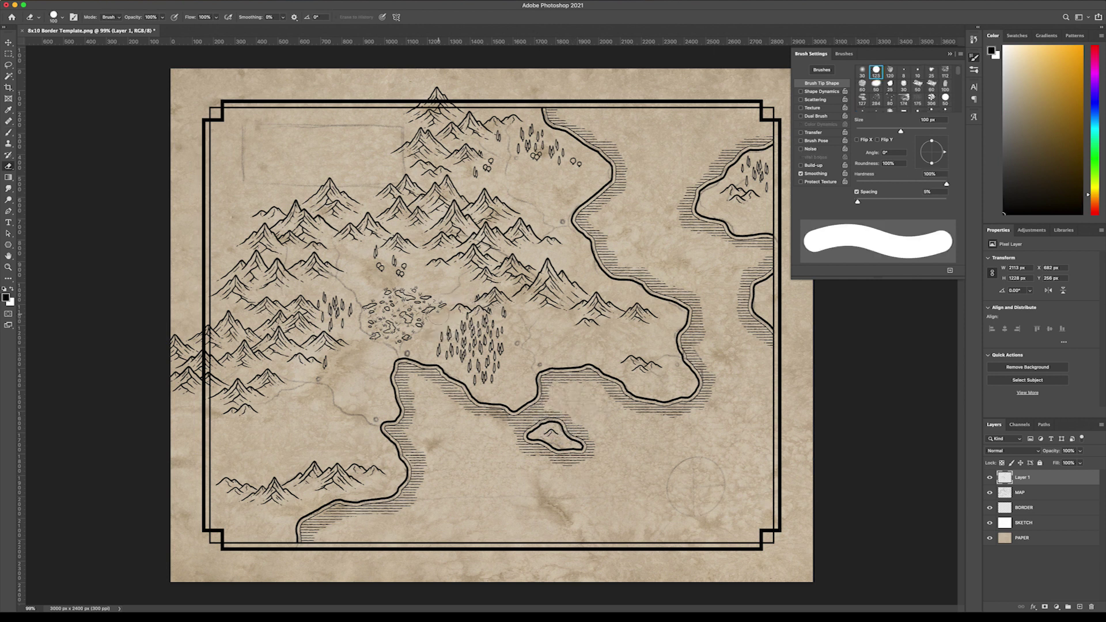
{"action": "key", "text": "bracketleft"}
{"action": "key", "text": "bracketleft"}
{"action": "key", "text": "bracketleft"}
{"action": "key", "text": "bracketleft"}
{"action": "key", "text": "bracketleft"}
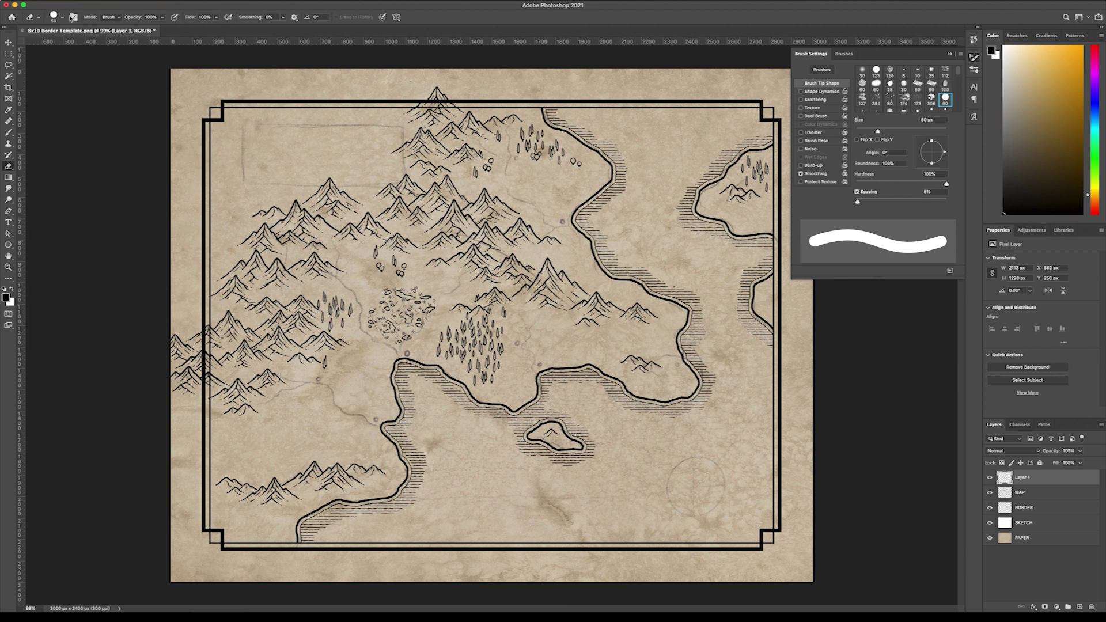
Scatter 25 px Grass Tuft 1 marks over the open land, including the southwestern plain and the southern coast.
{"action": "left_click", "coordinate": [61, 17]}
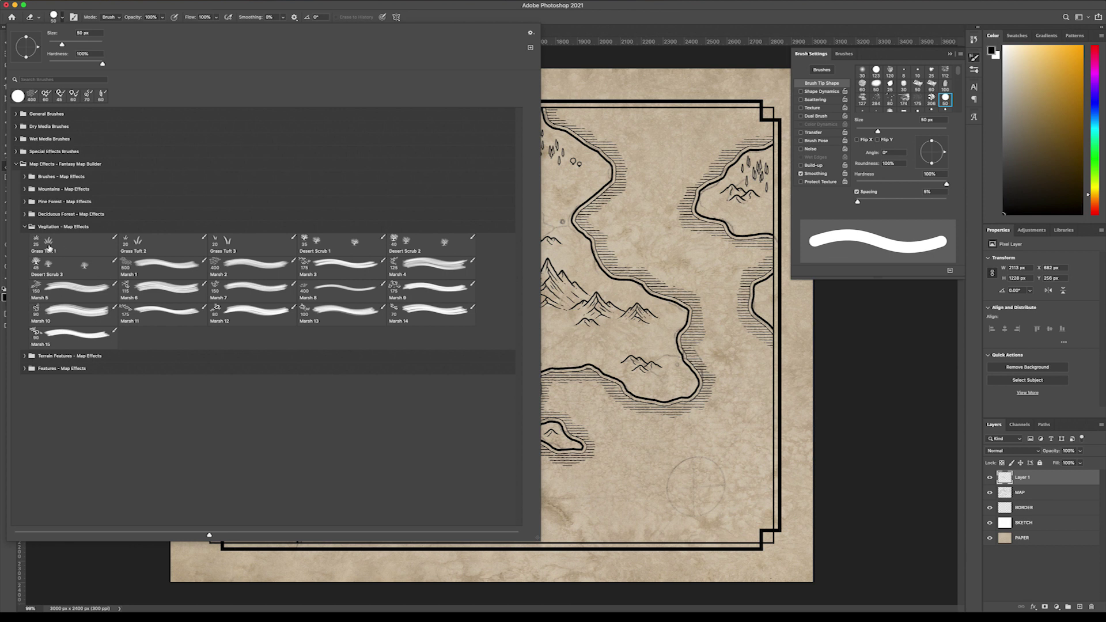
{"action": "left_click", "coordinate": [69, 249]}
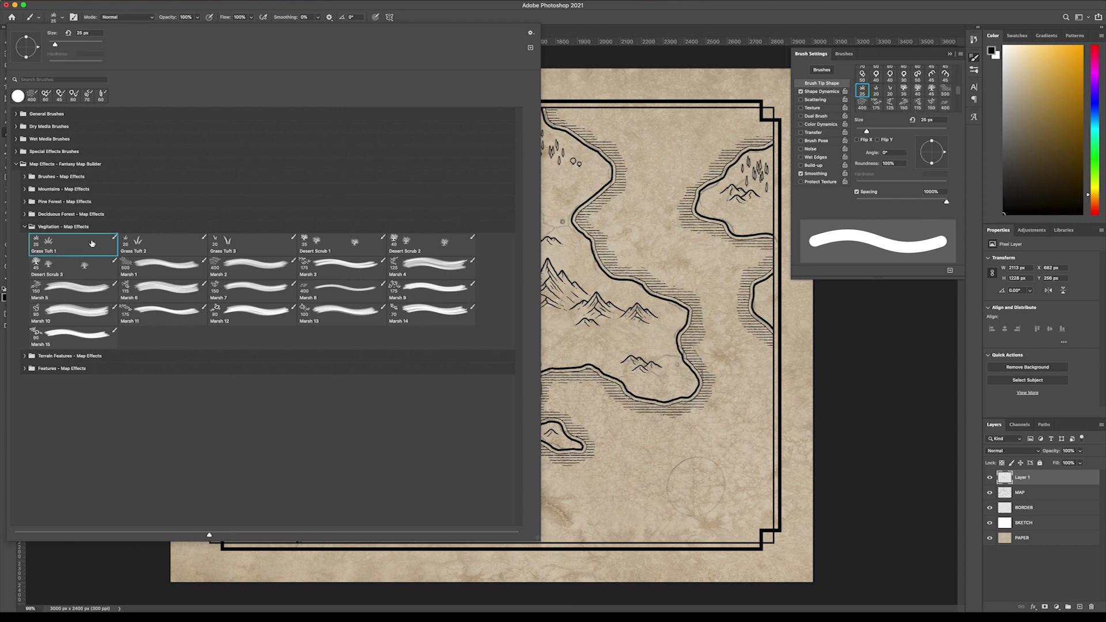
{"action": "key", "text": "Return"}
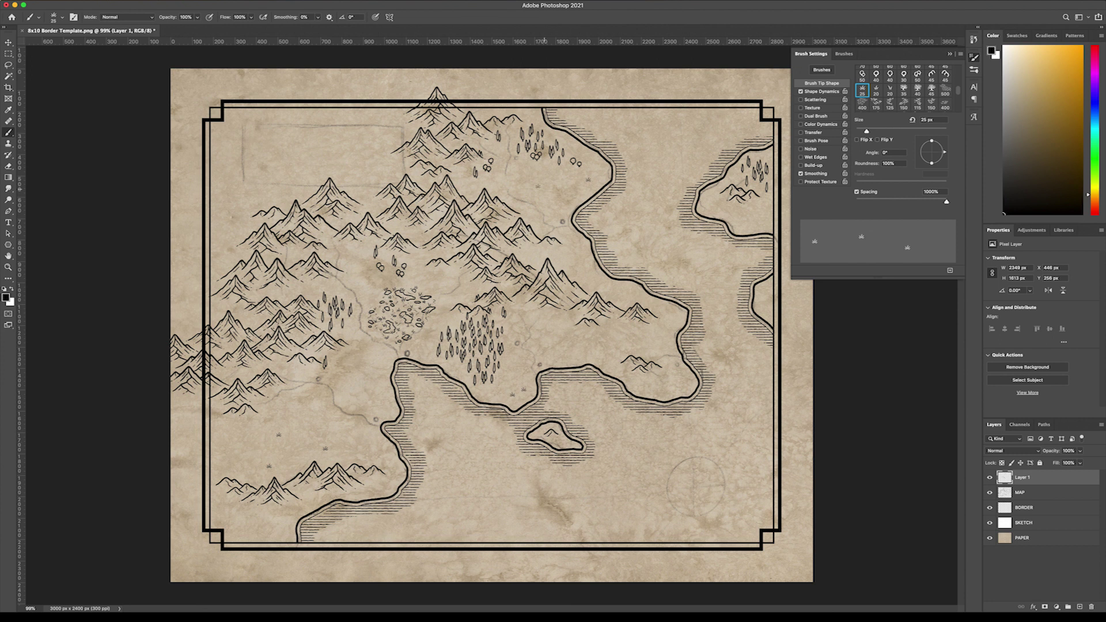
{"action": "left_click", "coordinate": [537, 180]}
Scatter Grass Tuft 2 and Grass Tuft 3 marks over the remaining open land, including the southwestern plain and the eastern landmass.
{"action": "left_click", "coordinate": [62, 18]}
{"action": "left_click", "coordinate": [160, 248]}
{"action": "left_click", "coordinate": [600, 20]}
{"action": "left_click", "coordinate": [62, 17]}
{"action": "left_click", "coordinate": [251, 248]}
{"action": "left_click", "coordinate": [599, 20]}
{"action": "left_click", "coordinate": [233, 446]}
Stamp 70 px Cliff 11 rocks below the western mountains, then flip the brush horizontally and add cliffs at the range's northwest edge.
{"action": "left_click", "coordinate": [62, 17]}
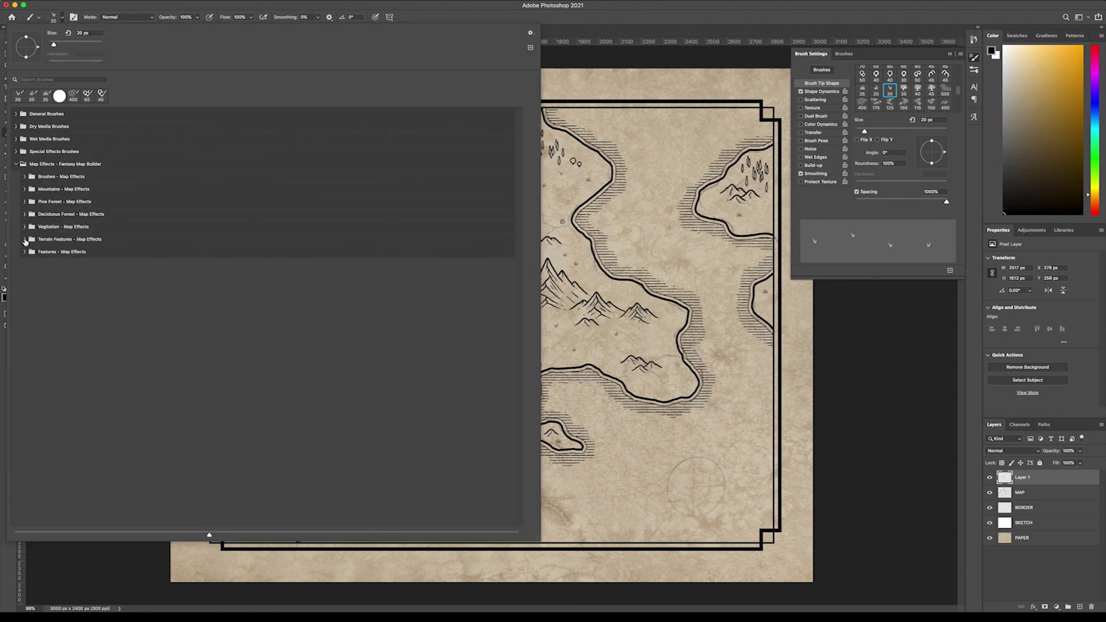
{"action": "left_click", "coordinate": [25, 240]}
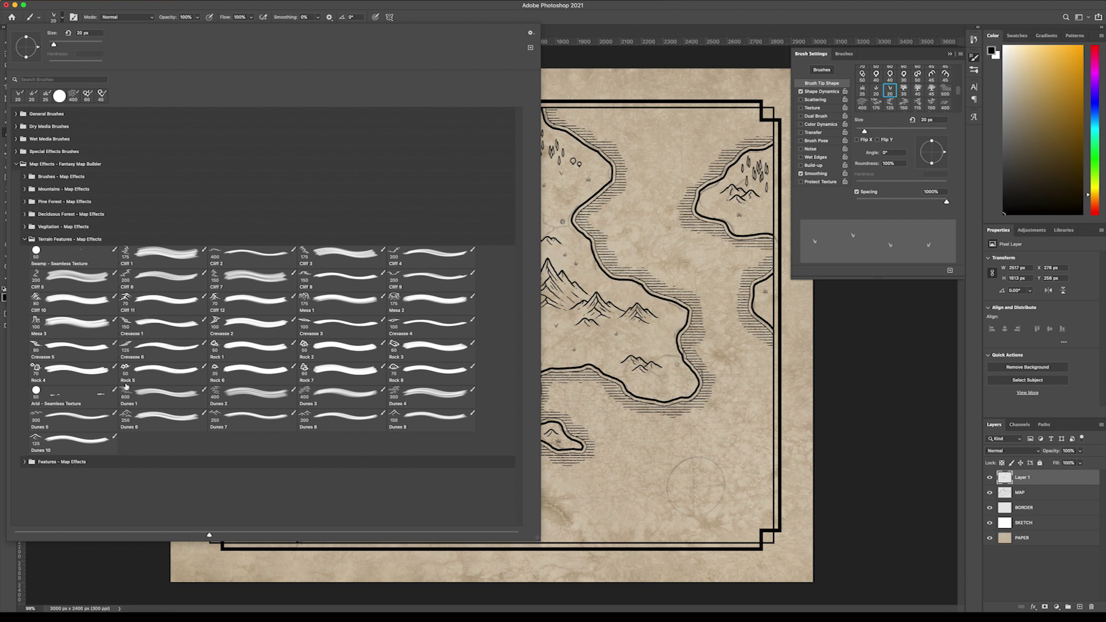
{"action": "left_click", "coordinate": [149, 303]}
{"action": "left_click", "coordinate": [579, 50]}
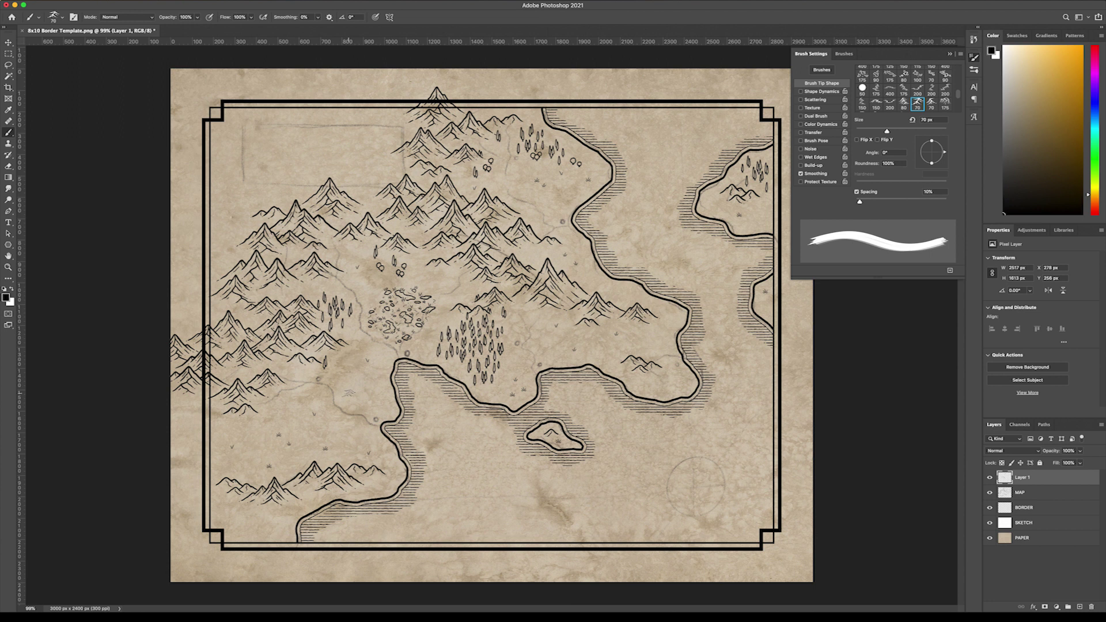
{"action": "left_click", "coordinate": [266, 416]}
{"action": "left_click", "coordinate": [857, 139]}
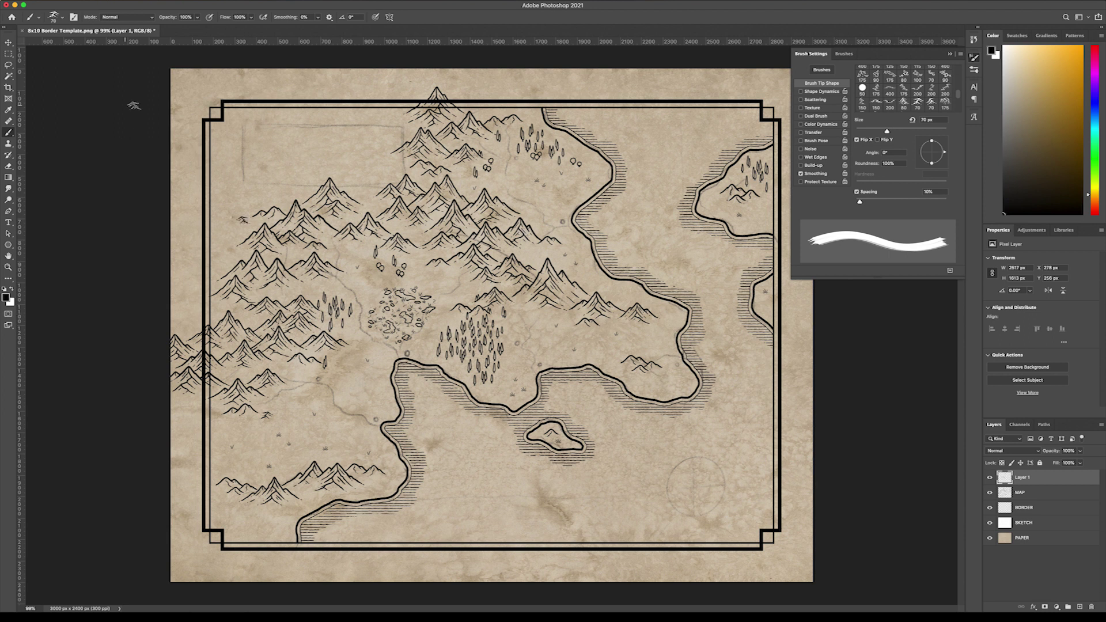
Paint the Arid - Seamless Texture at 50 px over the northwest region beside the border.
{"action": "left_click", "coordinate": [64, 20]}
{"action": "left_click", "coordinate": [78, 395]}
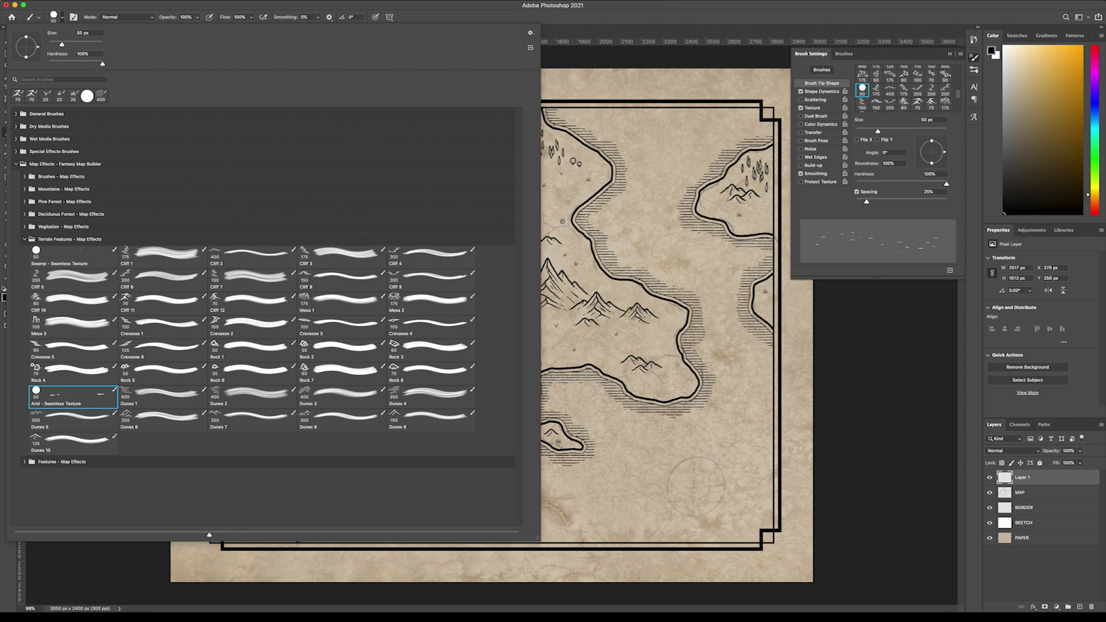
{"action": "double_click", "coordinate": [87, 399]}
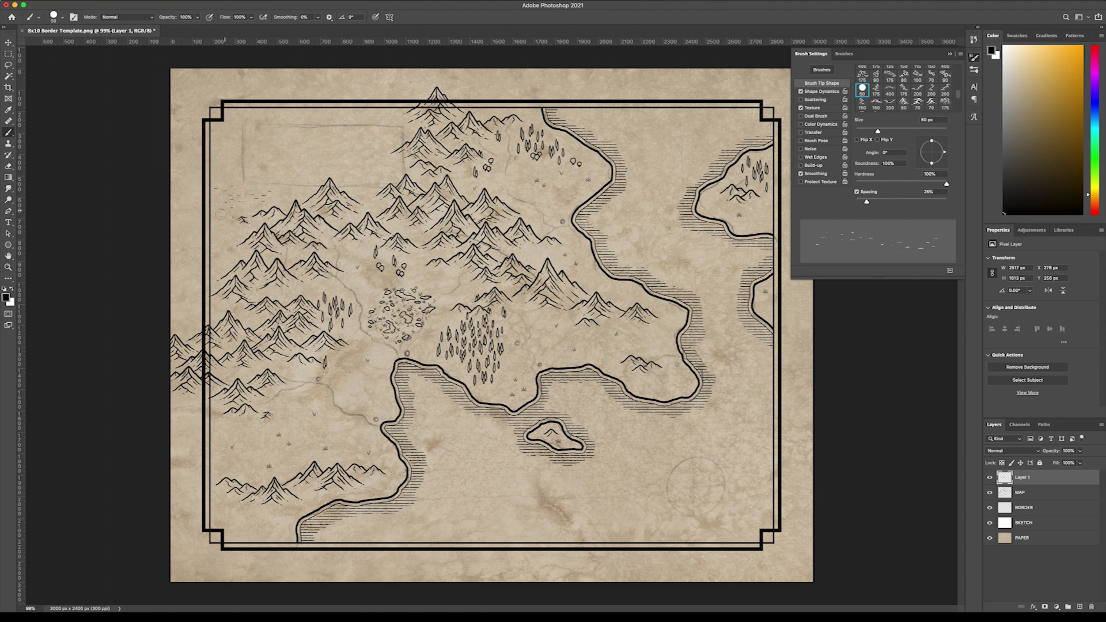
{"action": "left_click_drag", "start_coordinate": [226, 256], "coordinate": [259, 192]}
Stamp Desert Scrub 3 at 45 px in the arid northwest region.
{"action": "left_click", "coordinate": [62, 17]}
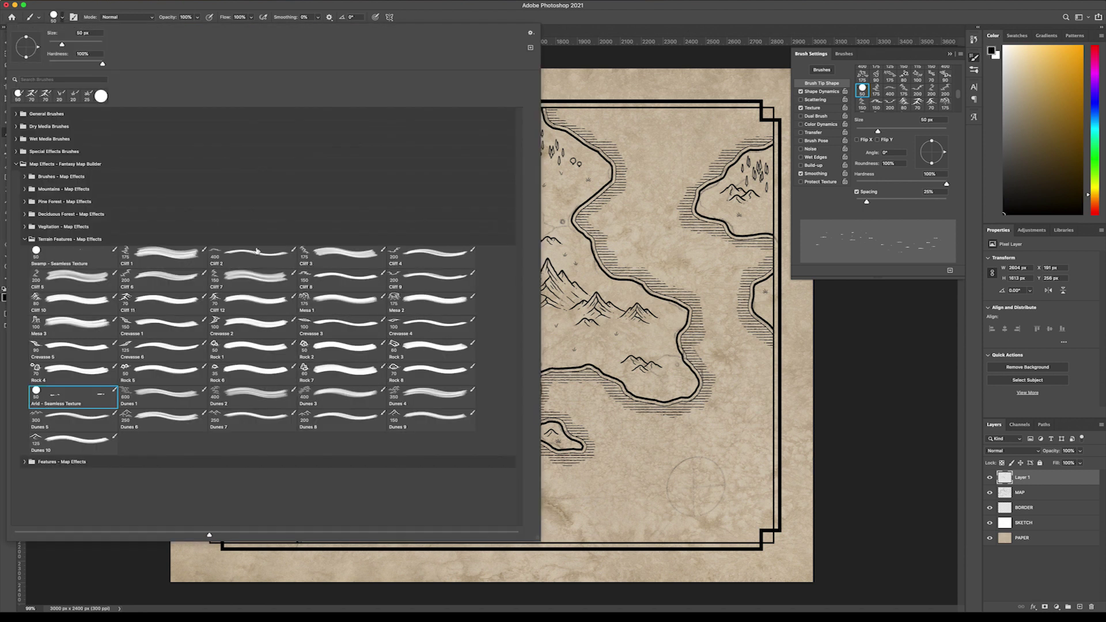
{"action": "left_click", "coordinate": [25, 227]}
{"action": "double_click", "coordinate": [73, 270]}
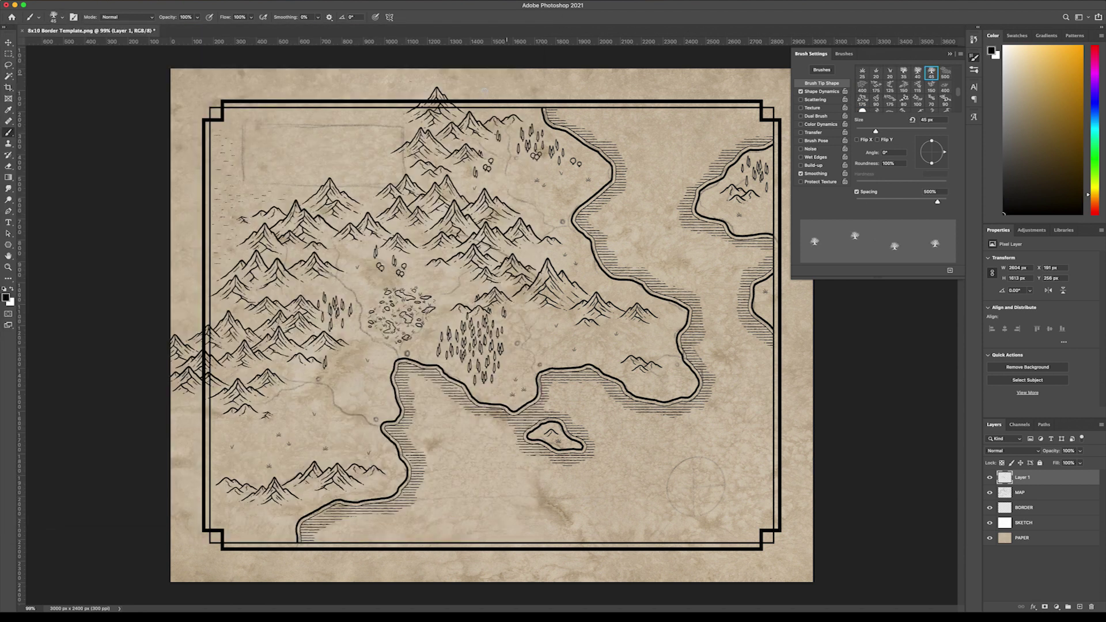
{"action": "left_click", "coordinate": [240, 192]}
Scatter 35 px Desert Scrub 1 plants around the arid northwest region and the northern foot of the western mountains.
{"action": "left_click", "coordinate": [63, 17]}
{"action": "left_click", "coordinate": [382, 252]}
{"action": "left_click", "coordinate": [587, 65]}
{"action": "left_click", "coordinate": [232, 186]}
{"action": "left_click", "coordinate": [217, 152]}
{"action": "left_click", "coordinate": [286, 199]}
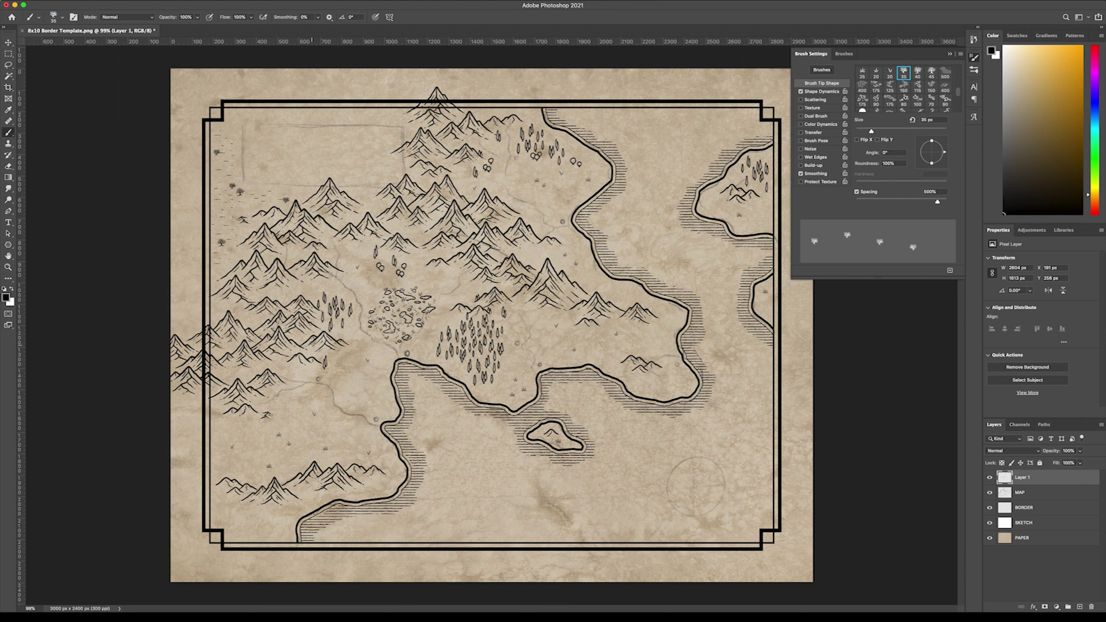
Choose the River - Narrow brush at 20 px from the Map Effects brushes.
{"action": "left_click", "coordinate": [61, 18]}
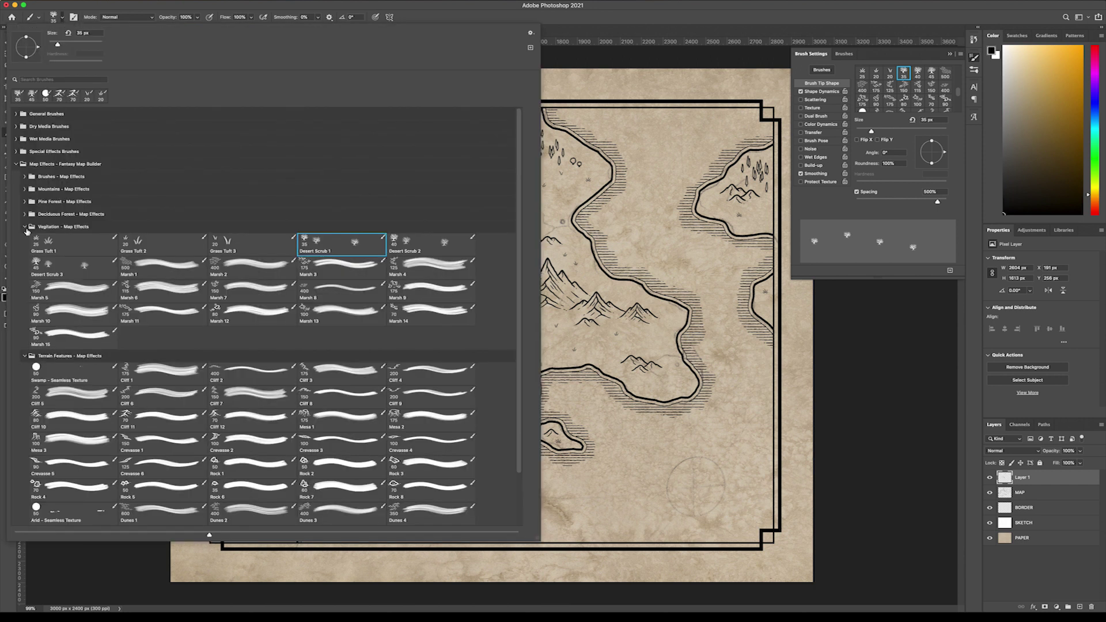
{"action": "left_click", "coordinate": [25, 227]}
{"action": "left_click", "coordinate": [25, 240]}
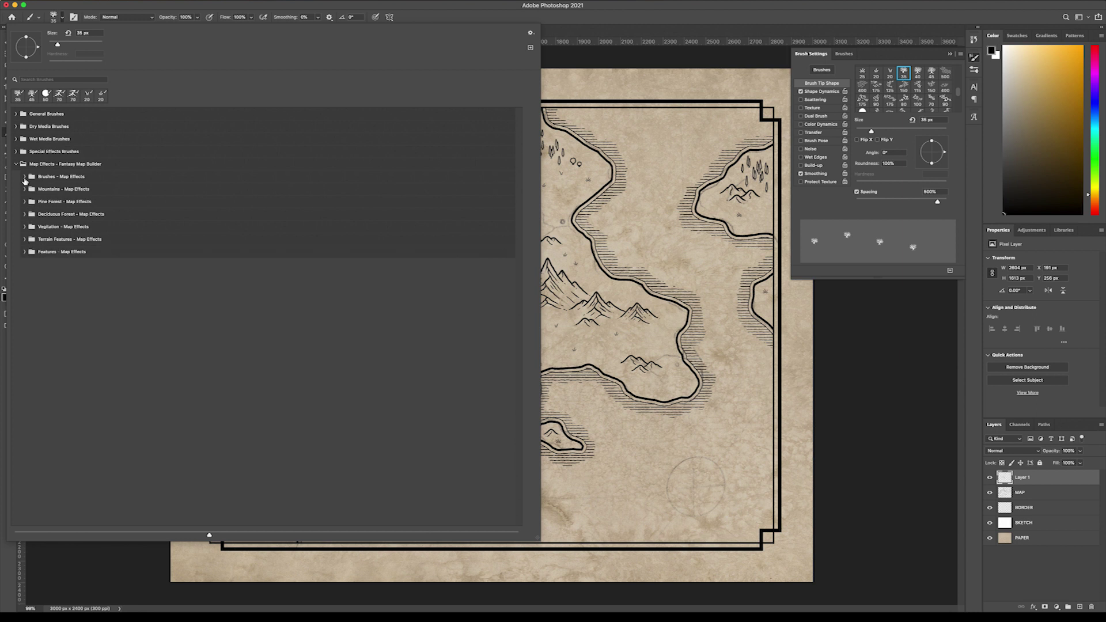
{"action": "left_click", "coordinate": [24, 177]}
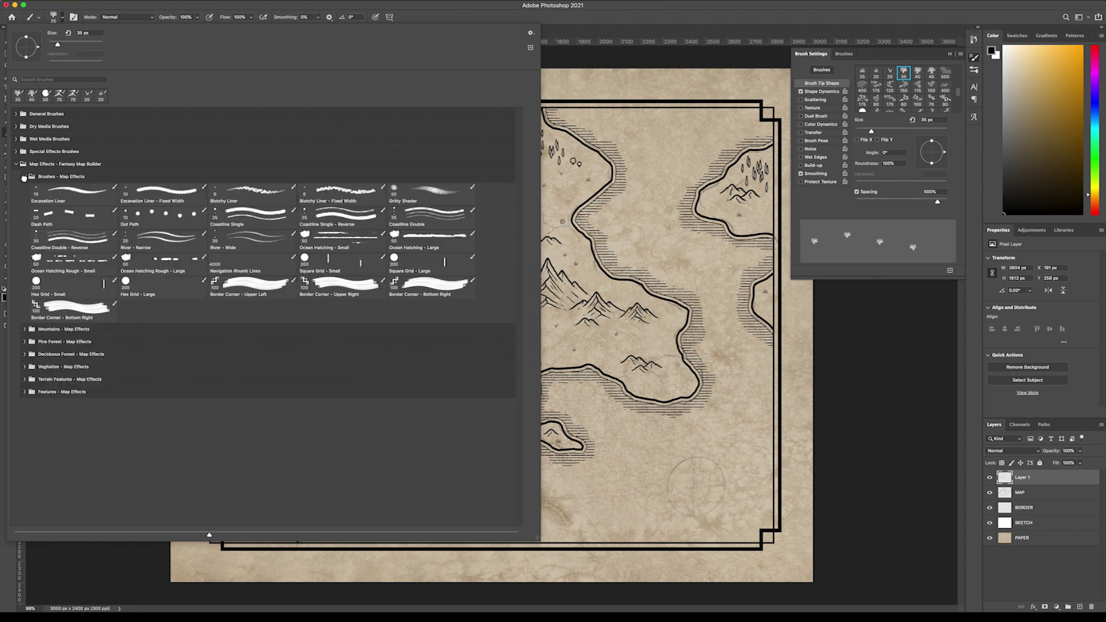
{"action": "left_click", "coordinate": [159, 245]}
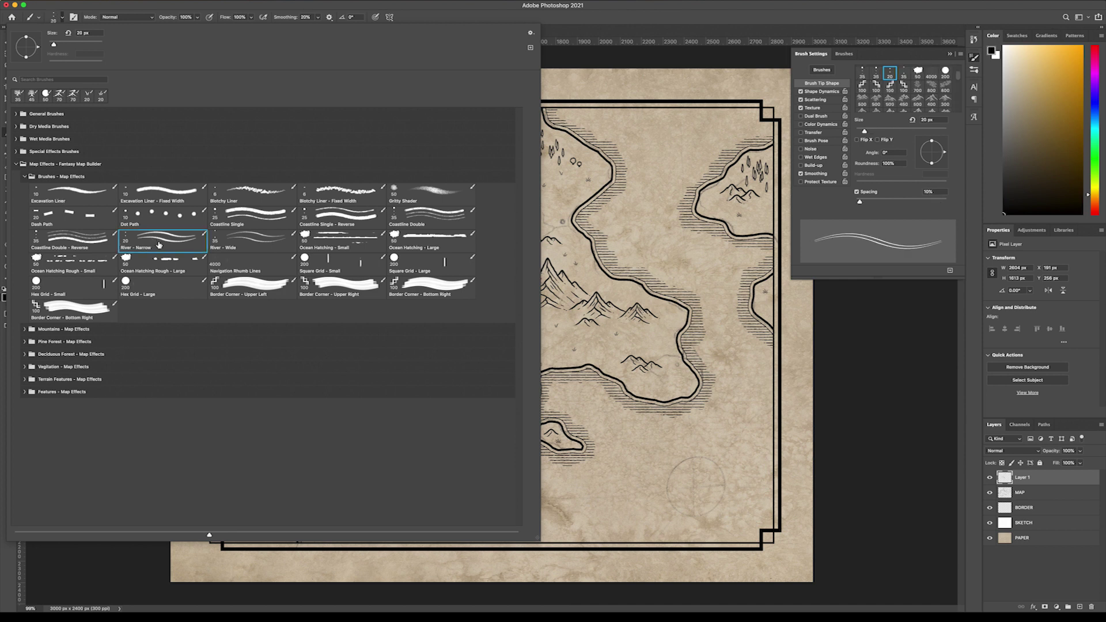
{"action": "left_click", "coordinate": [565, 33]}
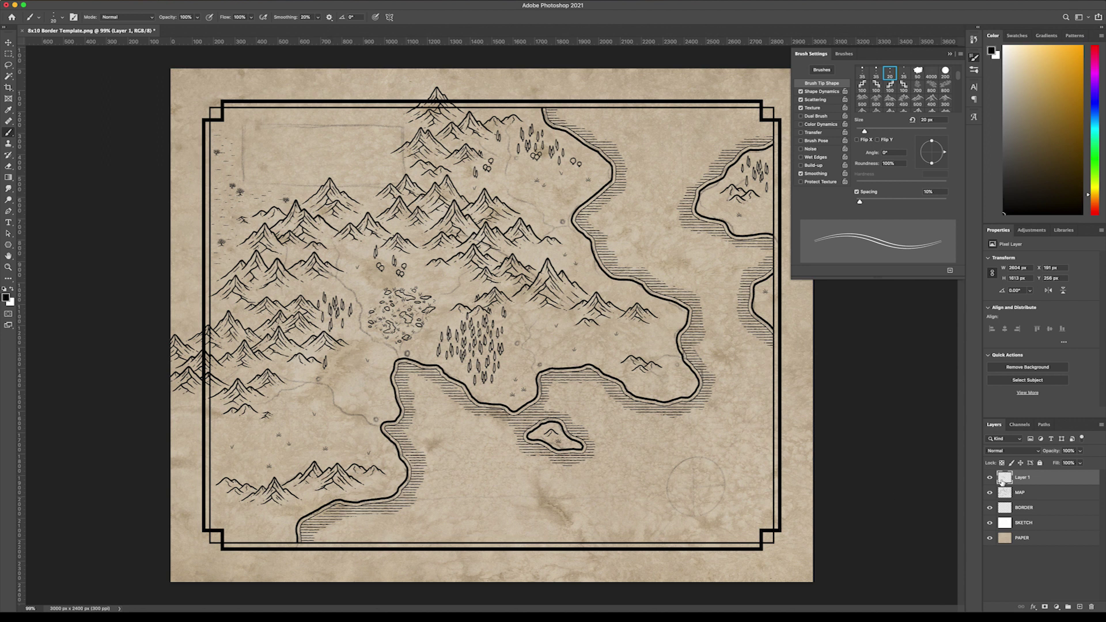
Merge the vegetation and terrain layer into MAP and add a new layer above it.
{"action": "right_click", "coordinate": [1031, 478]}
{"action": "left_click", "coordinate": [954, 494]}
{"action": "left_click", "coordinate": [1076, 607]}
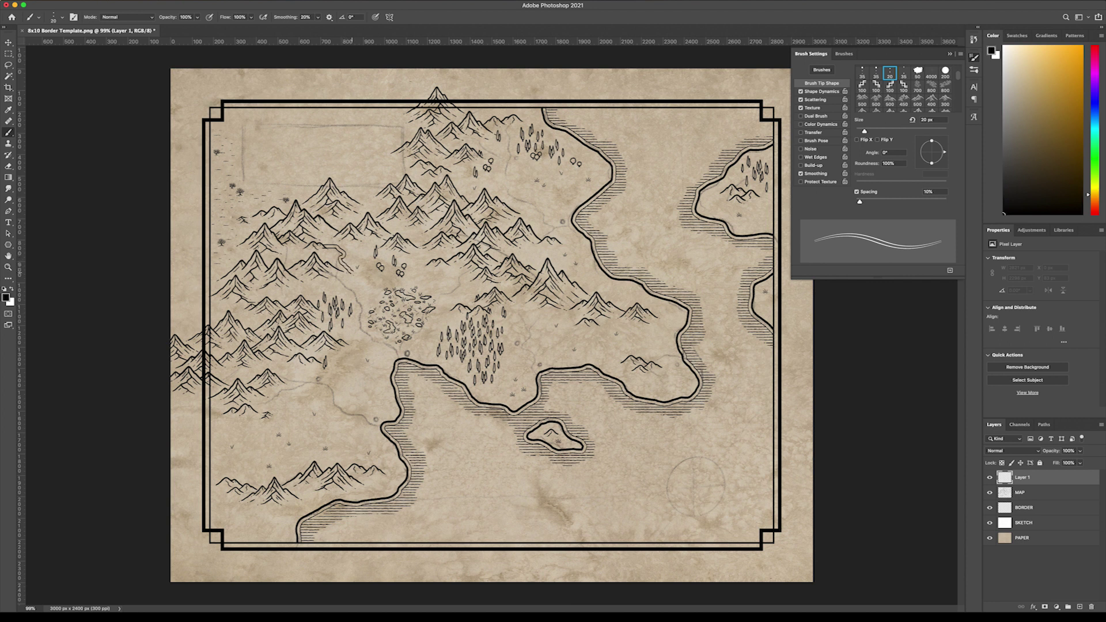
Paint rivers along the sketch from the western mountains and the central range, meeting at the southern bay, redoing the unsatisfactory stroke.
{"action": "mouse_move", "coordinate": [351, 291]}
{"action": "left_mouse_down"}
{"action": "mouse_move", "coordinate": [363, 333]}
{"action": "mouse_move", "coordinate": [397, 359]}
{"action": "left_mouse_up"}
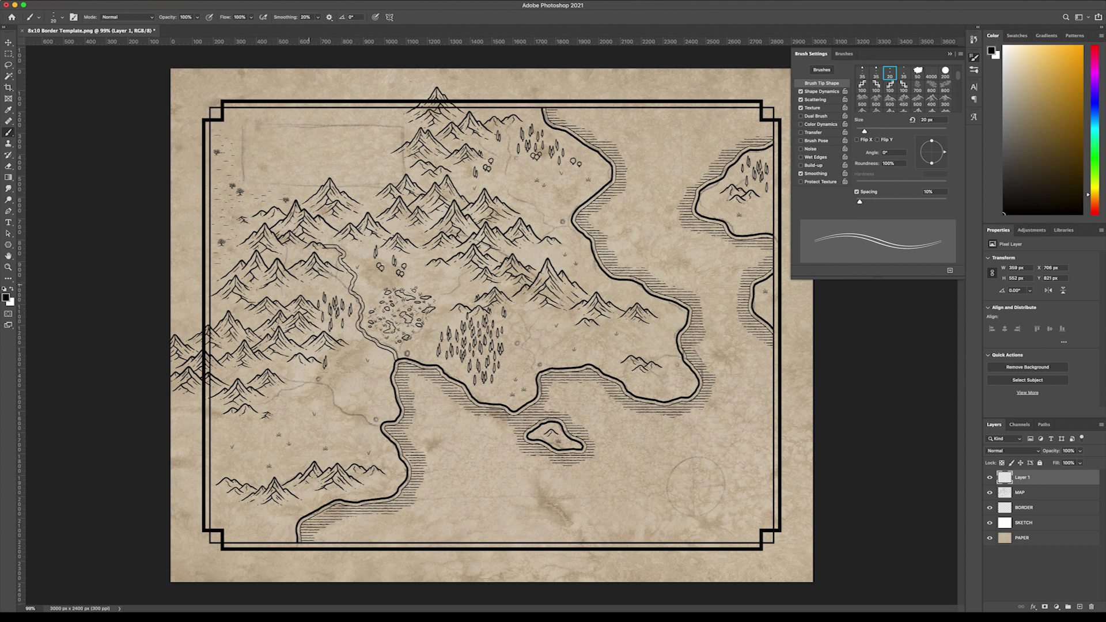
{"action": "mouse_move", "coordinate": [472, 279]}
{"action": "left_mouse_down"}
{"action": "mouse_move", "coordinate": [449, 289]}
{"action": "mouse_move", "coordinate": [426, 332]}
{"action": "mouse_move", "coordinate": [397, 353]}
{"action": "left_mouse_up"}
{"action": "key", "text": "super+z"}
Paint the northern river from the mountains to the east coast, undoing a stroke and redrawing its upper end.
{"action": "mouse_move", "coordinate": [483, 151]}
{"action": "left_mouse_down"}
{"action": "mouse_move", "coordinate": [497, 156]}
{"action": "mouse_move", "coordinate": [505, 189]}
{"action": "mouse_move", "coordinate": [570, 226]}
{"action": "mouse_move", "coordinate": [539, 237]}
{"action": "left_mouse_up"}
{"action": "key", "text": "super+z"}
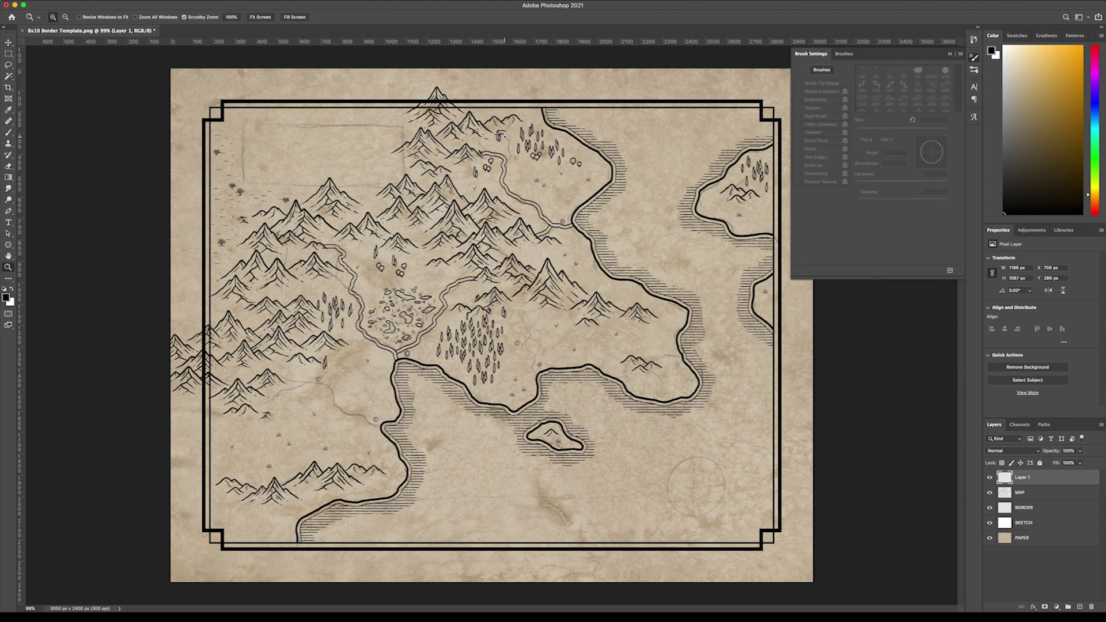
{"action": "left_click_drag", "start_coordinate": [499, 136], "coordinate": [506, 157]}
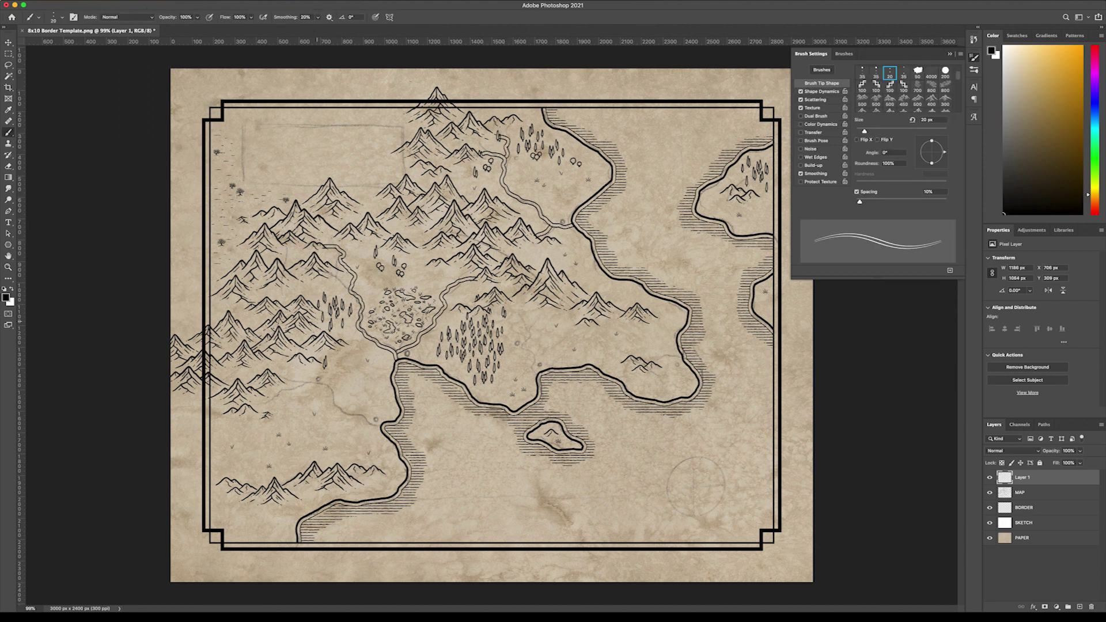
Paint the southwestern river with its mountain tributary, plus one river on each side of the southeastern peninsula.
{"action": "left_click_drag", "start_coordinate": [279, 380], "coordinate": [376, 423]}
{"action": "left_click_drag", "start_coordinate": [254, 412], "coordinate": [296, 386]}
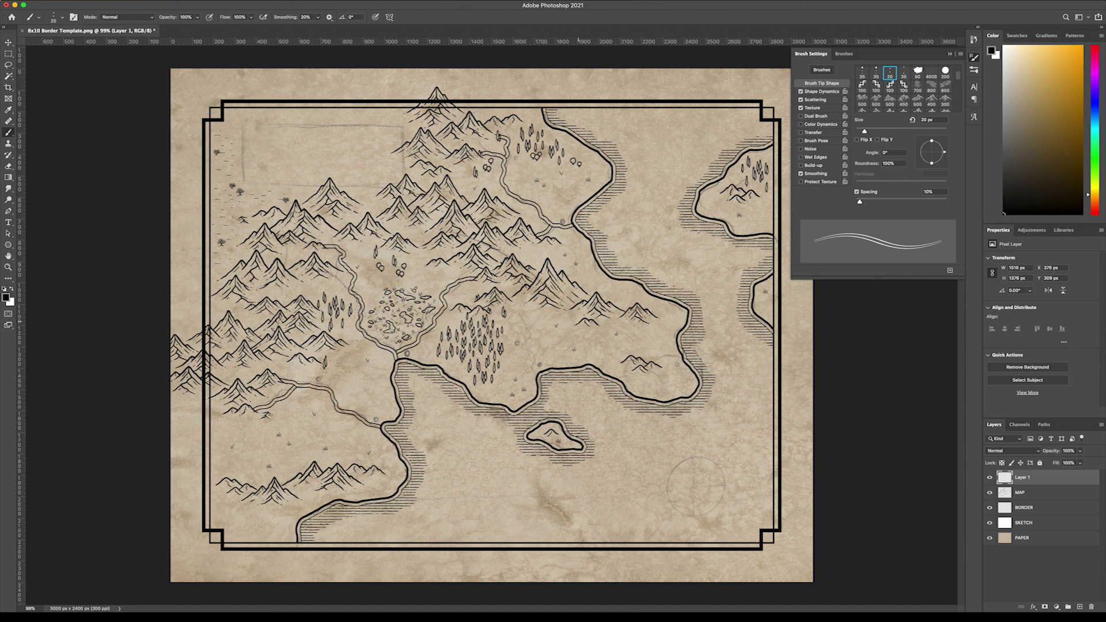
{"action": "left_click_drag", "start_coordinate": [580, 319], "coordinate": [536, 375]}
{"action": "left_click_drag", "start_coordinate": [657, 368], "coordinate": [681, 355]}
Paint tributaries joining the two central rivers near the marsh and the southwestern river from the southern mountains.
{"action": "left_click_drag", "start_coordinate": [375, 251], "coordinate": [347, 267]}
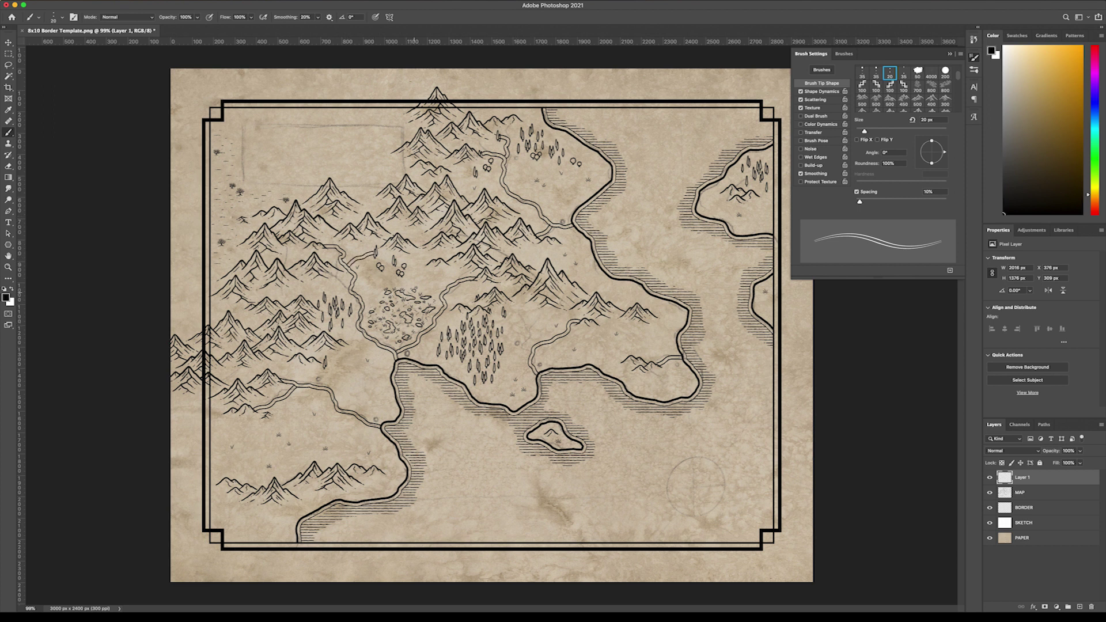
{"action": "mouse_move", "coordinate": [431, 262]}
{"action": "left_mouse_down"}
{"action": "mouse_move", "coordinate": [422, 281]}
{"action": "mouse_move", "coordinate": [440, 291]}
{"action": "left_mouse_up"}
{"action": "mouse_move", "coordinate": [301, 469]}
{"action": "left_mouse_down"}
{"action": "mouse_move", "coordinate": [300, 455]}
{"action": "mouse_move", "coordinate": [331, 425]}
{"action": "mouse_move", "coordinate": [360, 420]}
{"action": "left_mouse_up"}
Clean up overlapping lines at the southwestern river junctions with a 9 px eraser.
{"action": "key", "text": "e"}
{"action": "scroll", "coordinate": [242, 427], "scroll_direction": "up", "scroll_amount": 5}
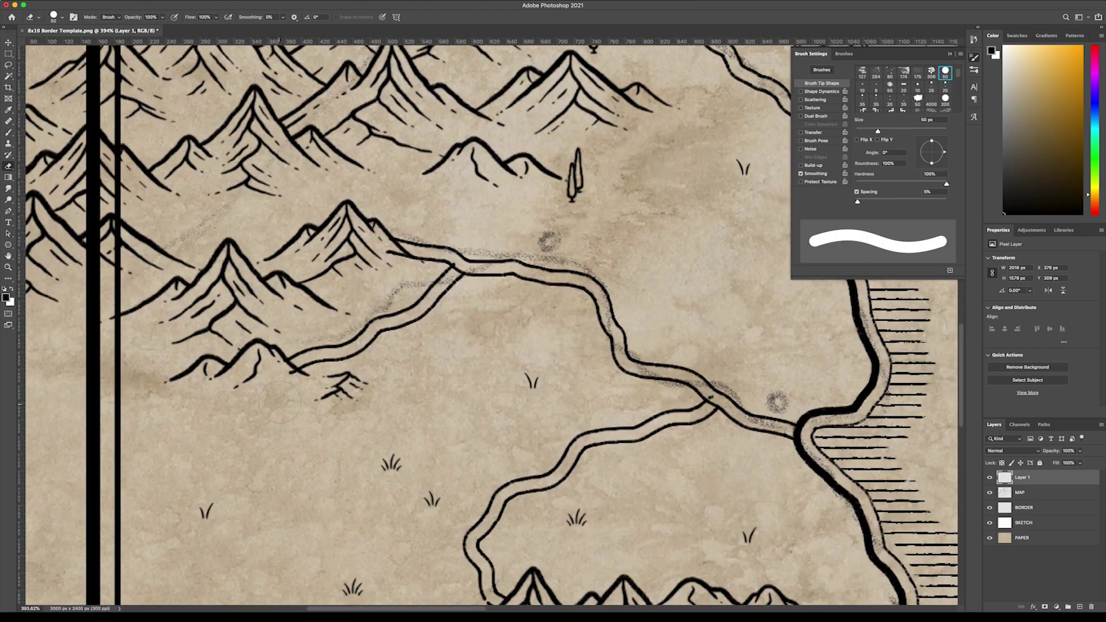
{"action": "key", "text": "bracketleft"}
{"action": "key", "text": "bracketleft"}
{"action": "key", "text": "bracketleft"}
{"action": "key", "text": "bracketleft"}
{"action": "key", "text": "bracketleft"}
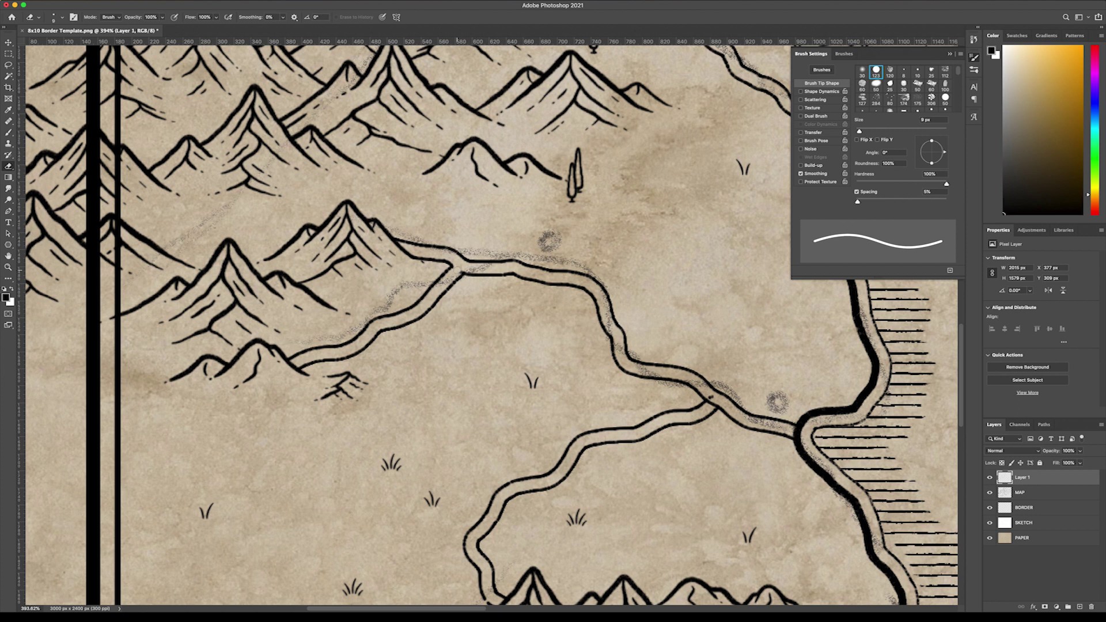
{"action": "scroll", "coordinate": [490, 412], "scroll_direction": "down", "scroll_amount": 5}
{"action": "scroll", "coordinate": [490, 411], "scroll_direction": "right", "scroll_amount": 5}
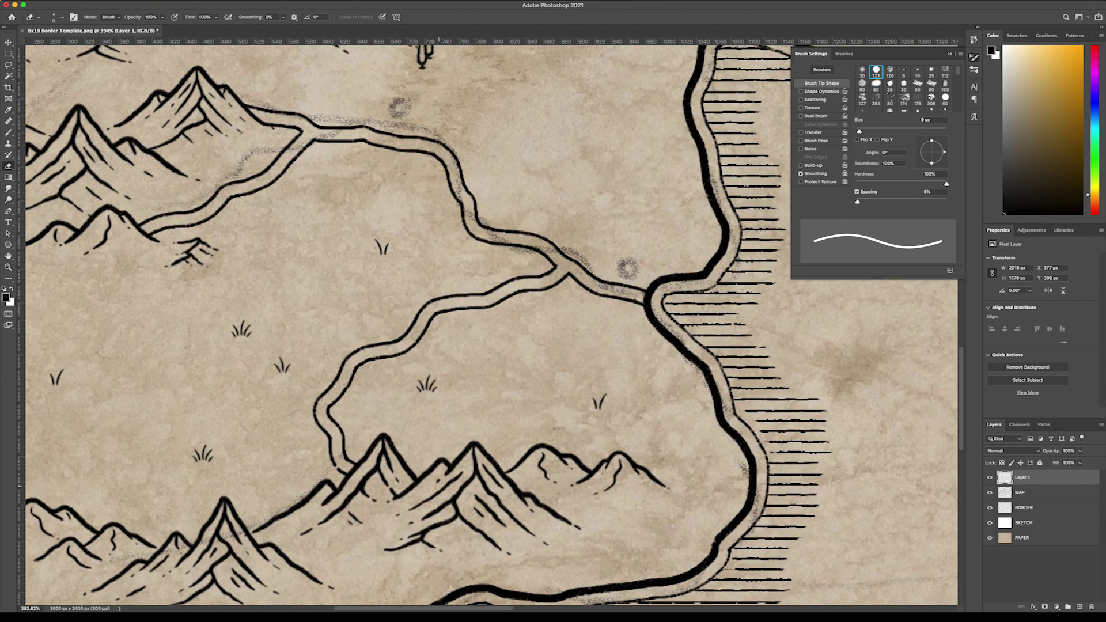
Erase the coastline on the MAP layer where the southwestern river flows into the bay.
{"action": "scroll", "coordinate": [439, 486], "scroll_direction": "down", "scroll_amount": 2}
{"action": "scroll", "coordinate": [443, 453], "scroll_direction": "right", "scroll_amount": 5}
{"action": "left_click", "coordinate": [1020, 493]}
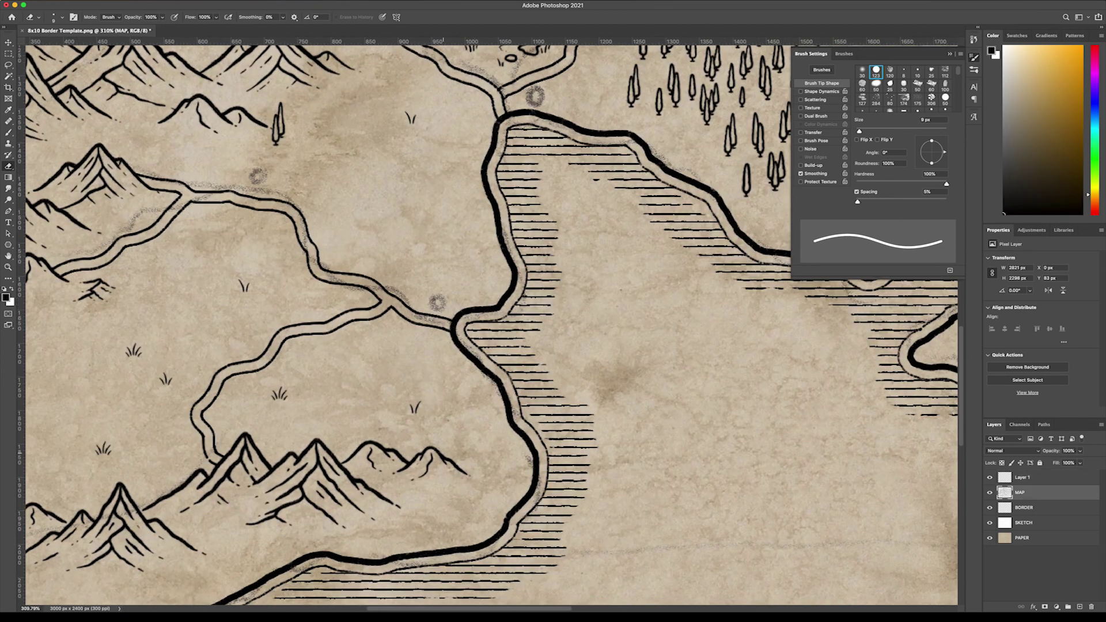
{"action": "left_click_drag", "start_coordinate": [453, 329], "coordinate": [455, 324]}
{"action": "scroll", "coordinate": [490, 323], "scroll_direction": "up", "scroll_amount": 5}
{"action": "scroll", "coordinate": [490, 323], "scroll_direction": "left", "scroll_amount": 1}
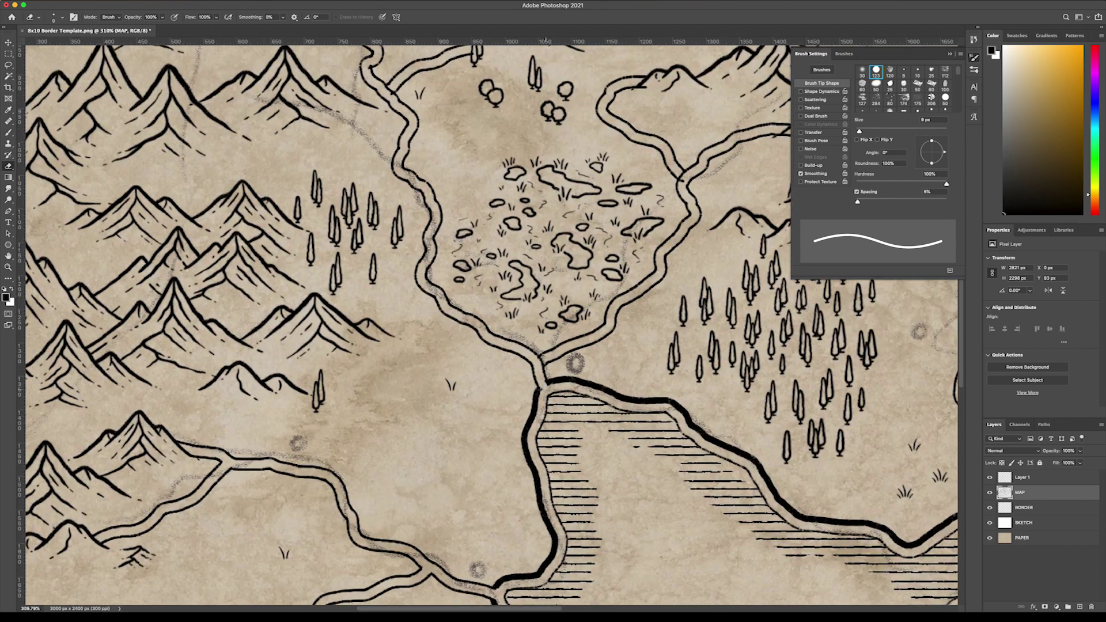
Make Layer 1 active, hide the SKETCH layer and check the river junctions around the marsh and central mountains.
{"action": "left_click", "coordinate": [1013, 482]}
{"action": "left_click_drag", "start_coordinate": [516, 350], "coordinate": [601, 517]}
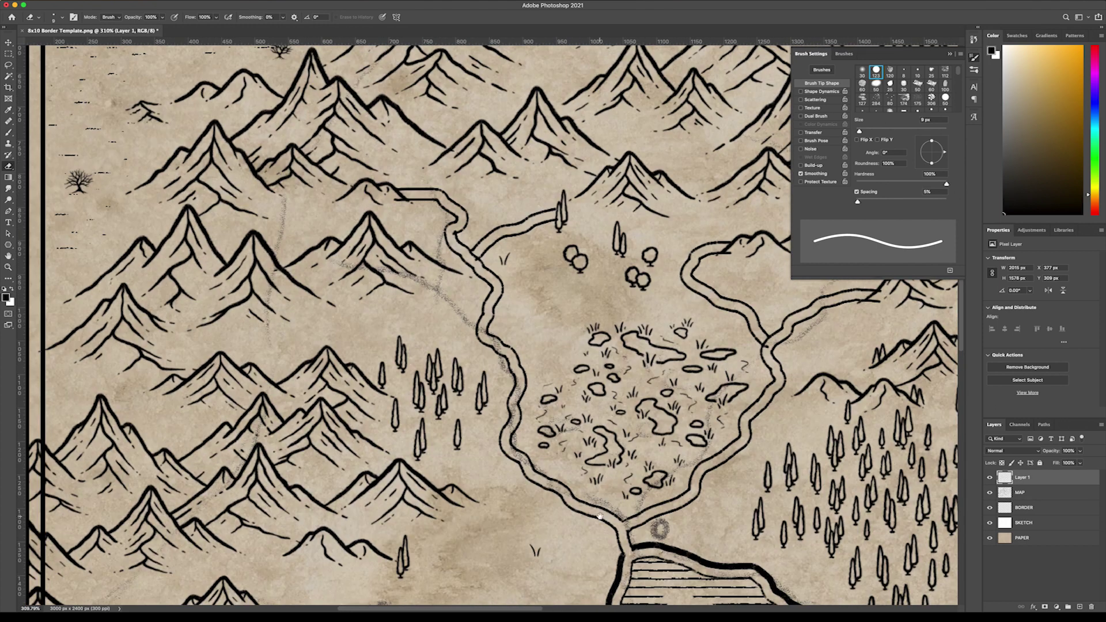
{"action": "left_click", "coordinate": [990, 524]}
{"action": "scroll", "coordinate": [511, 306], "scroll_direction": "up", "scroll_amount": 2}
{"action": "scroll", "coordinate": [511, 306], "scroll_direction": "left", "scroll_amount": 1}
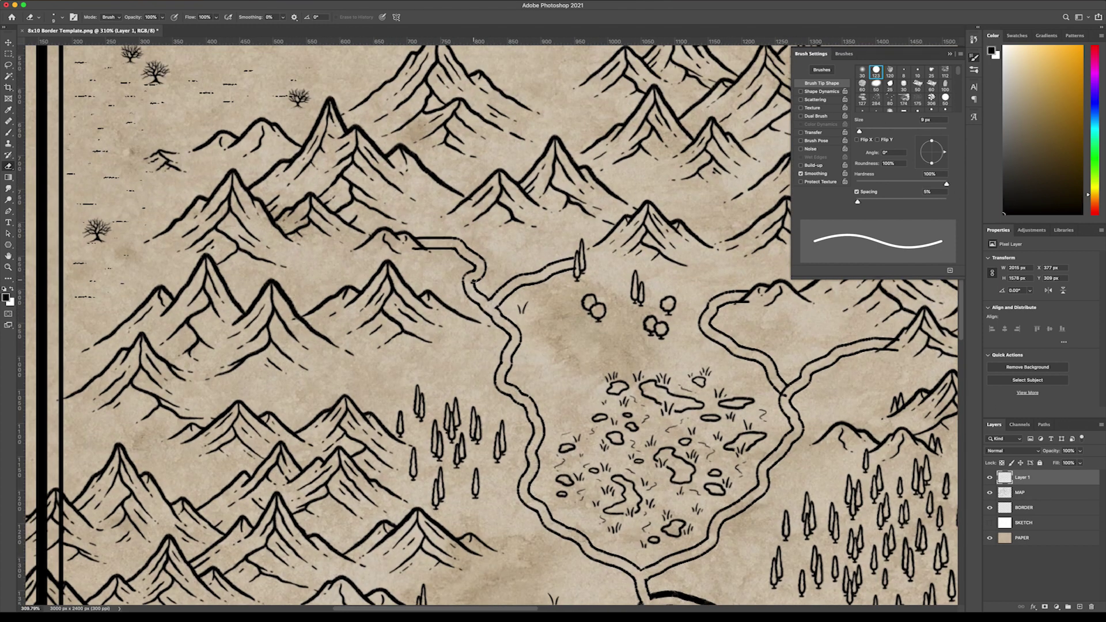
{"action": "scroll", "coordinate": [461, 324], "scroll_direction": "down", "scroll_amount": 2}
{"action": "scroll", "coordinate": [461, 323], "scroll_direction": "right", "scroll_amount": 5}
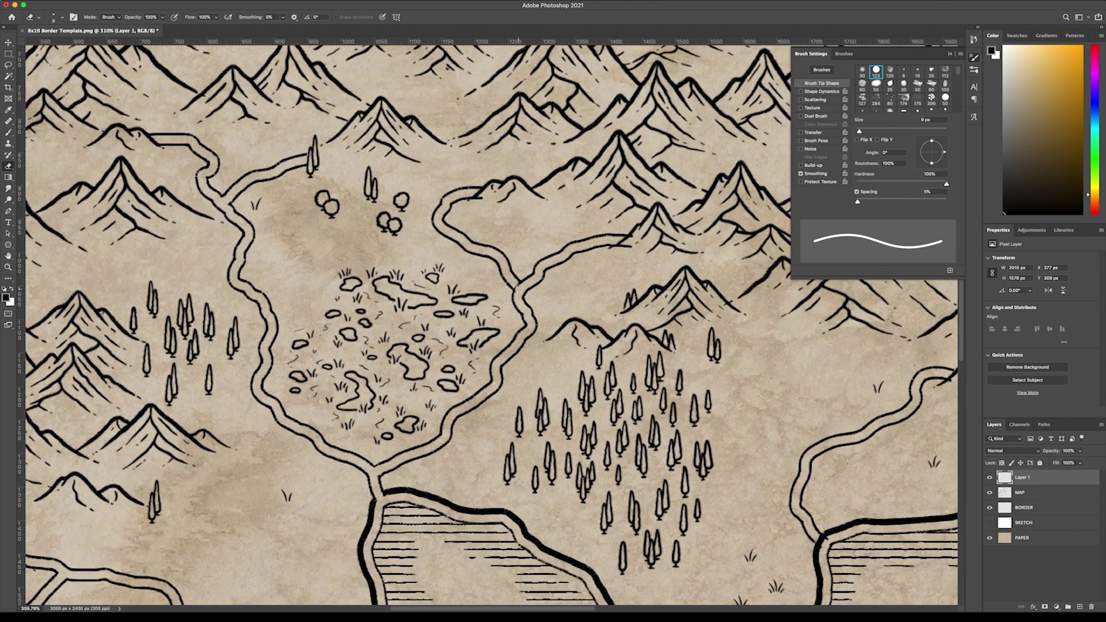
{"action": "scroll", "coordinate": [459, 355], "scroll_direction": "down", "scroll_amount": 3}
{"action": "scroll", "coordinate": [459, 354], "scroll_direction": "right", "scroll_amount": 5}
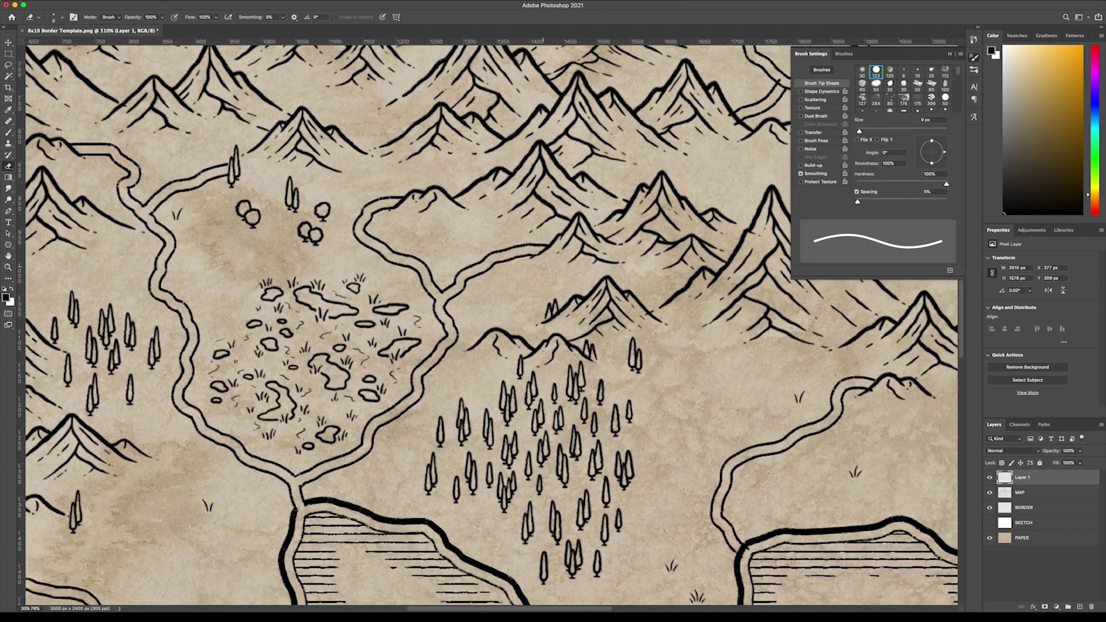
{"action": "scroll", "coordinate": [459, 354], "scroll_direction": "down", "scroll_amount": 2}
{"action": "scroll", "coordinate": [459, 354], "scroll_direction": "right", "scroll_amount": 2}
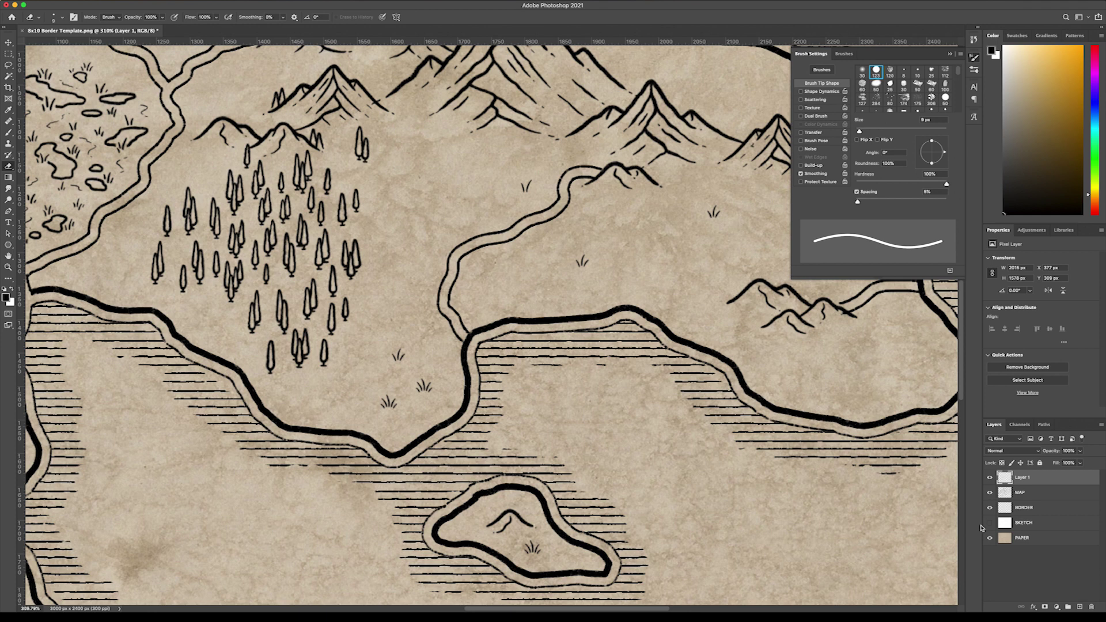
Open the coastline on the MAP layer at both river mouths of the southeastern peninsula, then return to Layer 1.
{"action": "left_click", "coordinate": [1019, 494]}
{"action": "left_click_drag", "start_coordinate": [468, 342], "coordinate": [469, 339]}
{"action": "left_click", "coordinate": [1012, 480]}
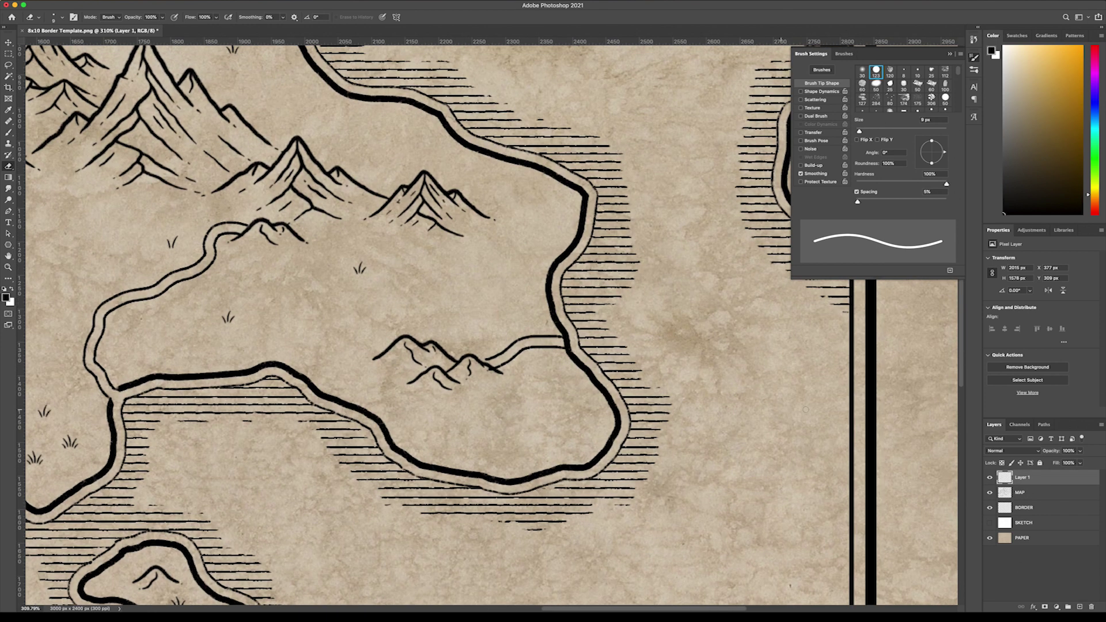
{"action": "left_click", "coordinate": [1024, 494]}
{"action": "left_click_drag", "start_coordinate": [568, 347], "coordinate": [566, 340]}
{"action": "left_click", "coordinate": [1033, 508]}
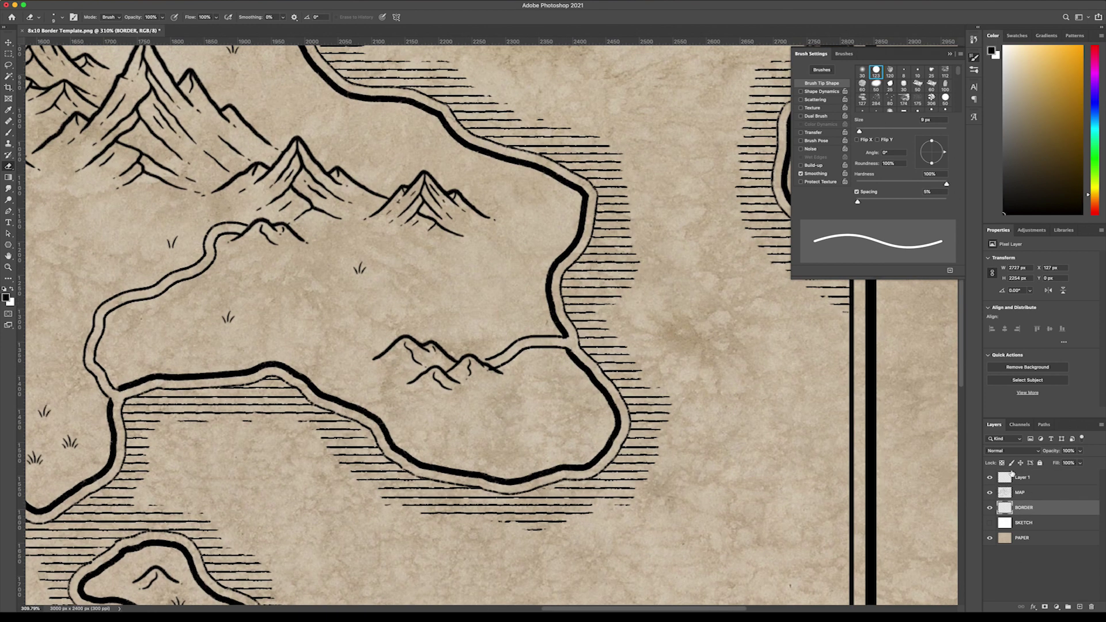
{"action": "left_click", "coordinate": [1013, 475]}
Erase the coastline on the MAP layer at the northern river's mouth, then make Layer 1 active again.
{"action": "left_click_drag", "start_coordinate": [386, 220], "coordinate": [676, 465]}
{"action": "left_click_drag", "start_coordinate": [490, 261], "coordinate": [549, 397]}
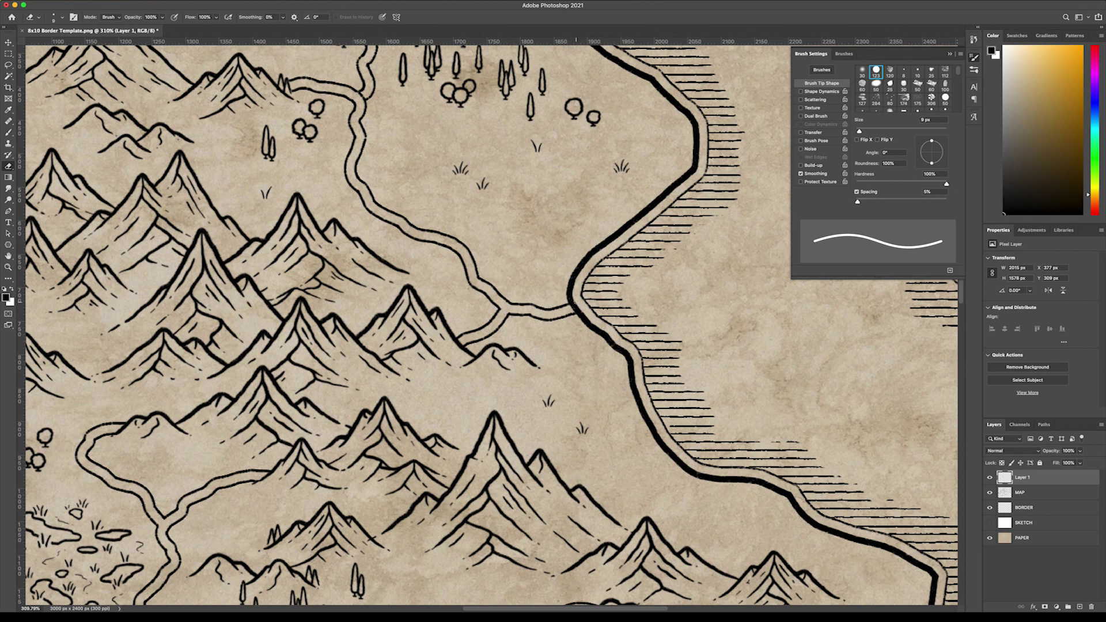
{"action": "left_click", "coordinate": [1031, 494]}
{"action": "left_click_drag", "start_coordinate": [572, 301], "coordinate": [576, 310]}
{"action": "left_click_drag", "start_coordinate": [496, 267], "coordinate": [666, 464]}
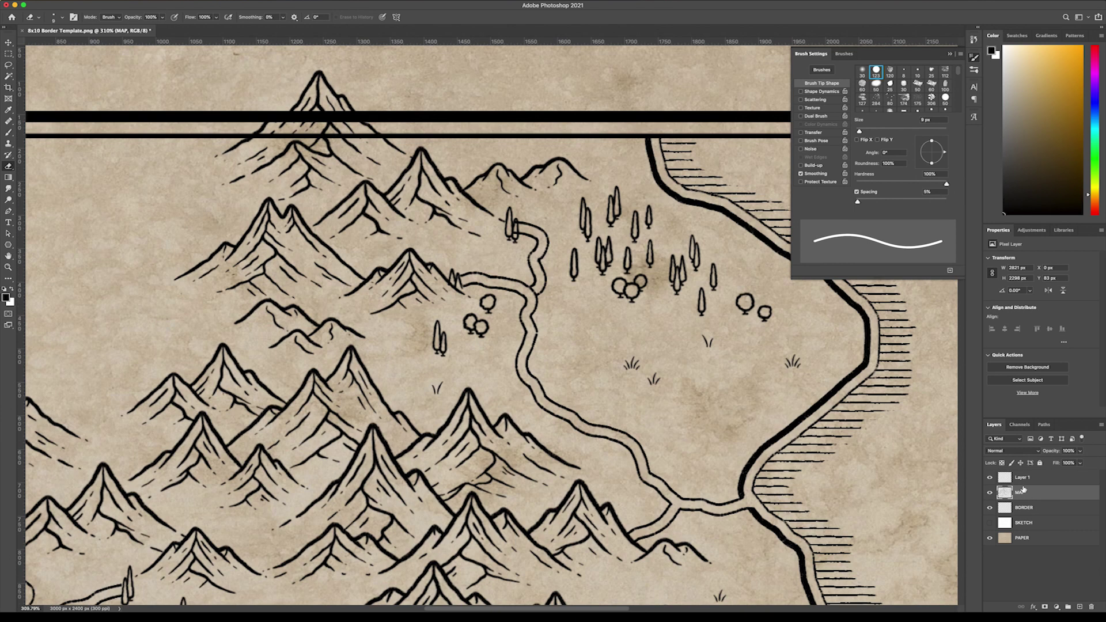
{"action": "left_click", "coordinate": [1023, 477]}
{"action": "scroll", "coordinate": [553, 379], "scroll_direction": "down", "scroll_amount": 5}
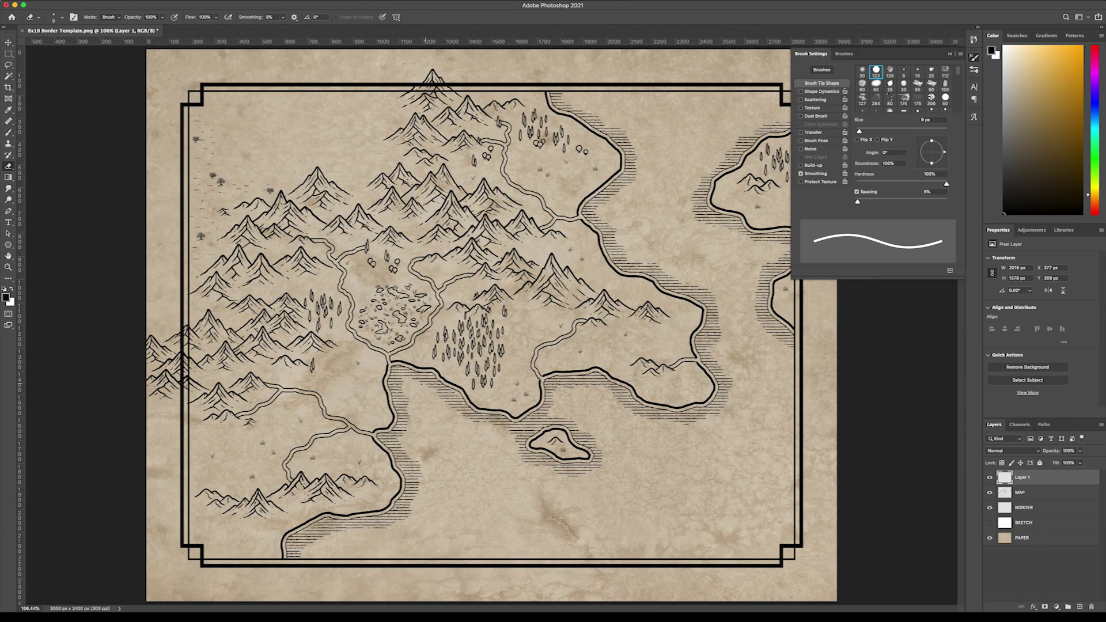
Close the brush settings, merge the river layer down into MAP and add a new layer above it.
{"action": "left_click", "coordinate": [975, 58]}
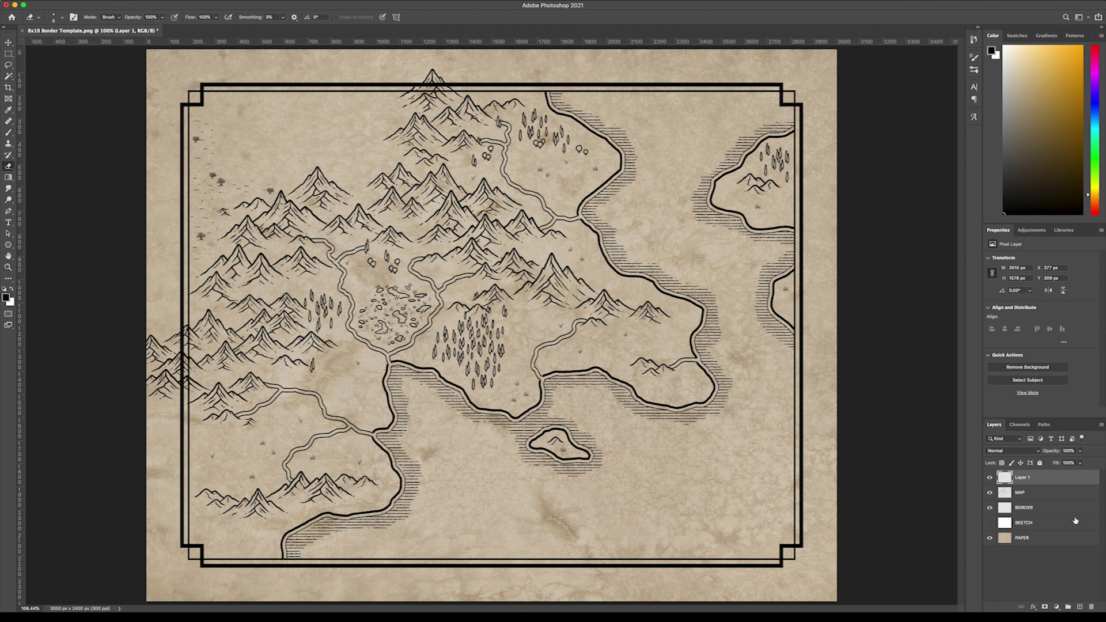
{"action": "right_click", "coordinate": [1047, 478]}
{"action": "left_click", "coordinate": [1039, 492]}
{"action": "left_click", "coordinate": [1080, 607]}
Stamp the Compass 3 brush from Features - Map Effects at 300 px in the sea near the southeastern border corner.
{"action": "left_click", "coordinate": [62, 18]}
{"action": "left_click", "coordinate": [24, 177]}
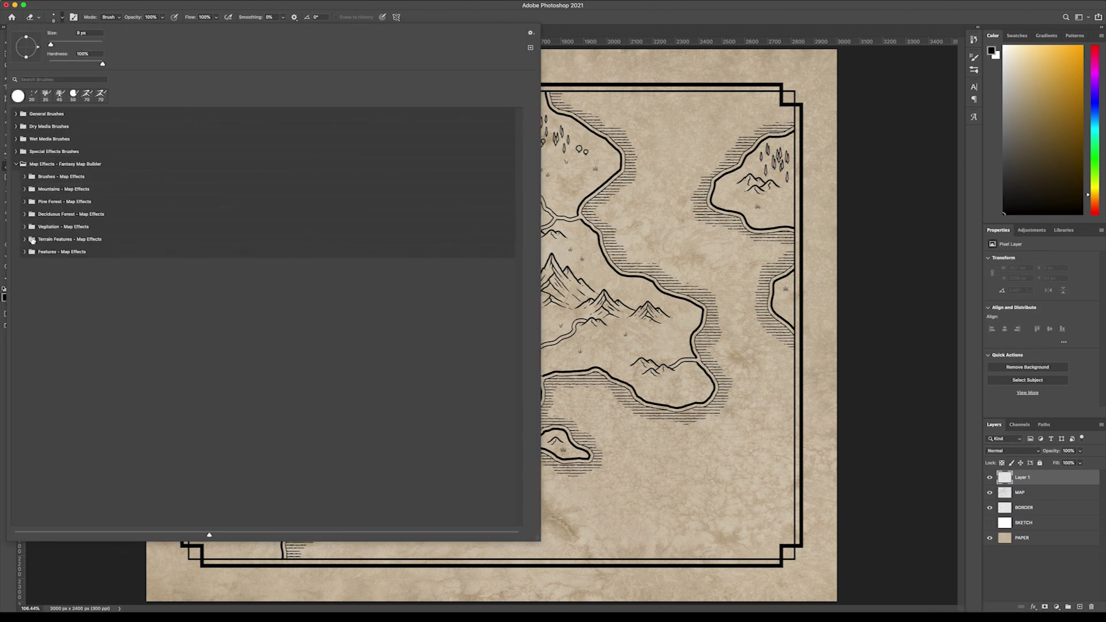
{"action": "left_click", "coordinate": [25, 252]}
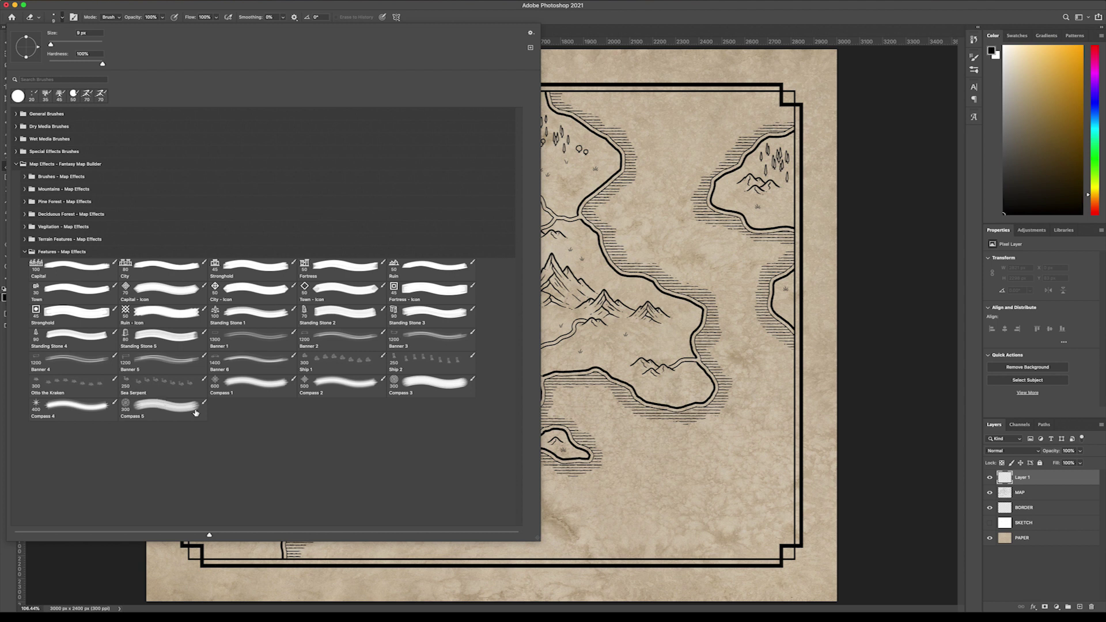
{"action": "left_click", "coordinate": [429, 389]}
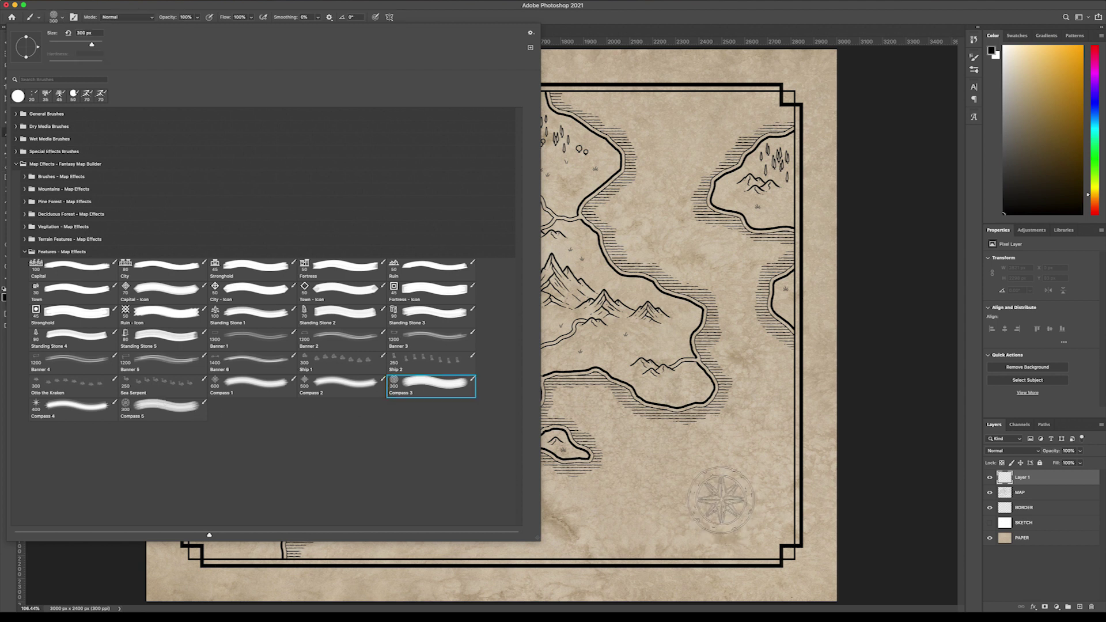
{"action": "left_click", "coordinate": [718, 484]}
{"action": "left_click", "coordinate": [719, 498]}
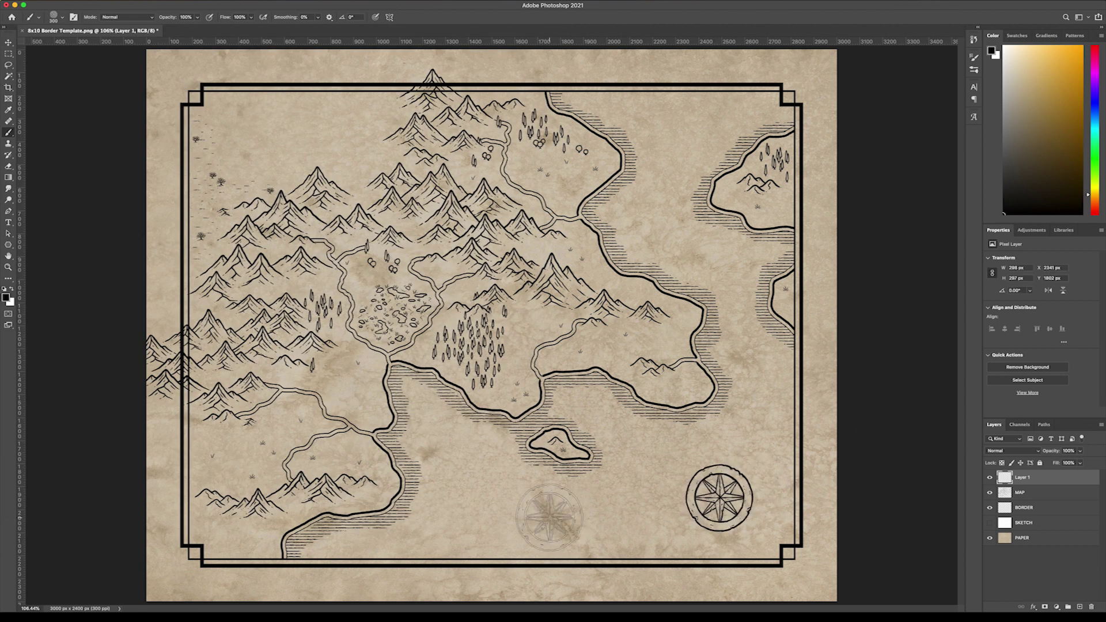
Stamp the Otto the Kraken brush at 300 px in the southern bay, west of the small island.
{"action": "left_click", "coordinate": [63, 19]}
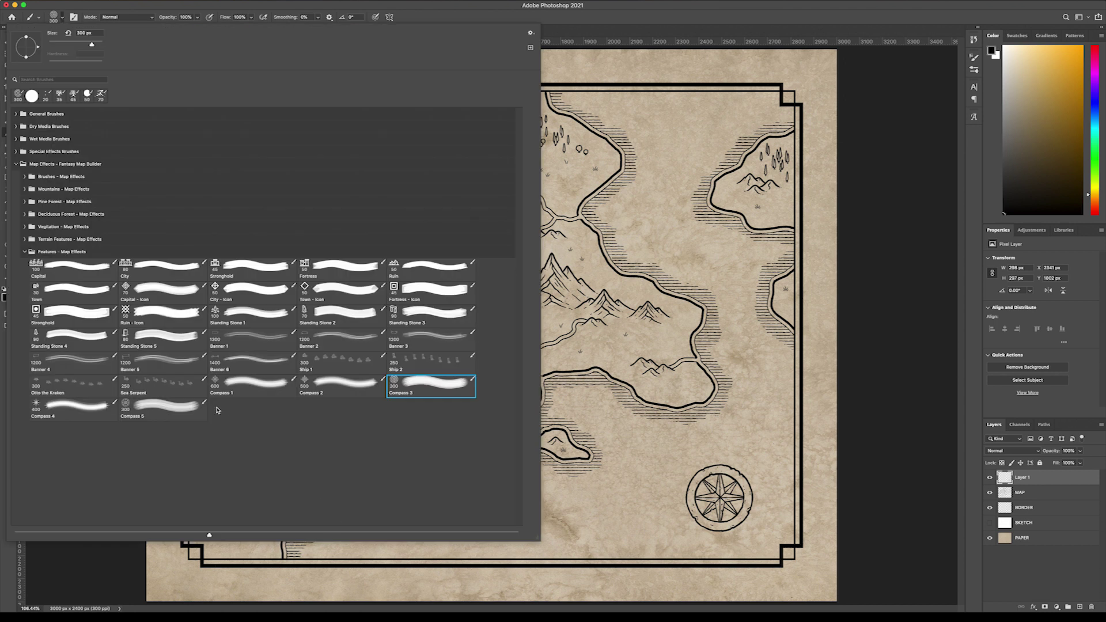
{"action": "left_click", "coordinate": [89, 388]}
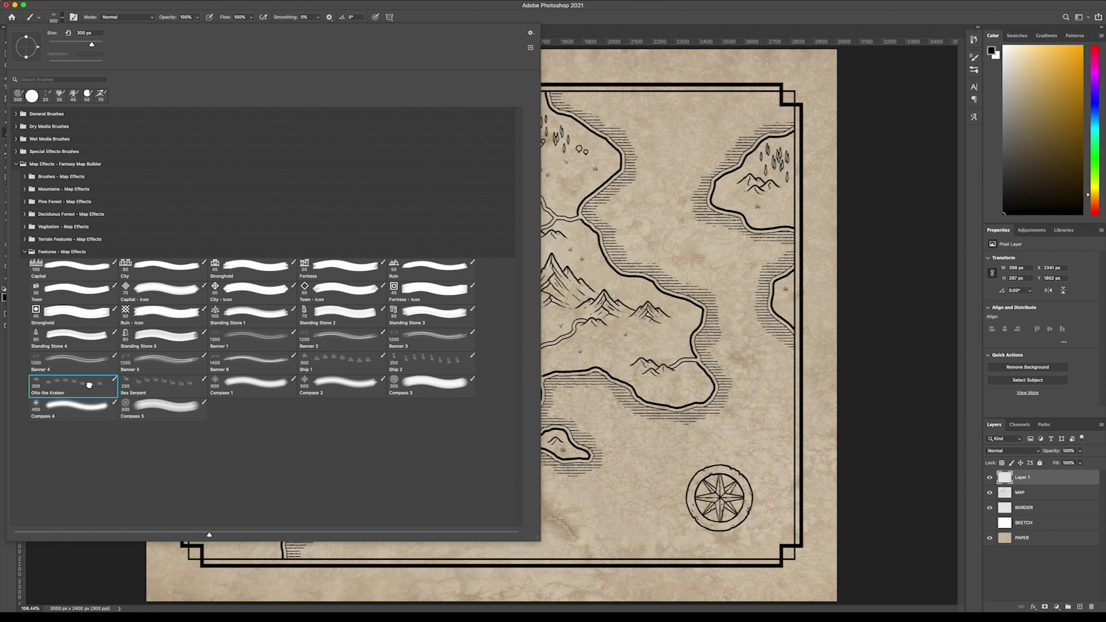
{"action": "left_click", "coordinate": [919, 424]}
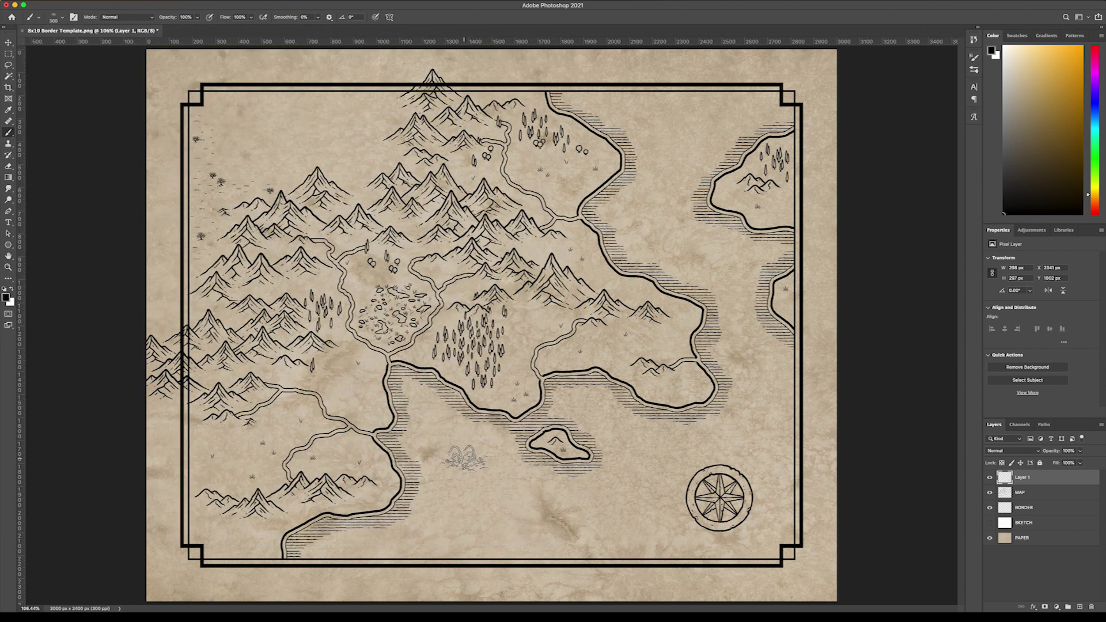
{"action": "left_click", "coordinate": [461, 450]}
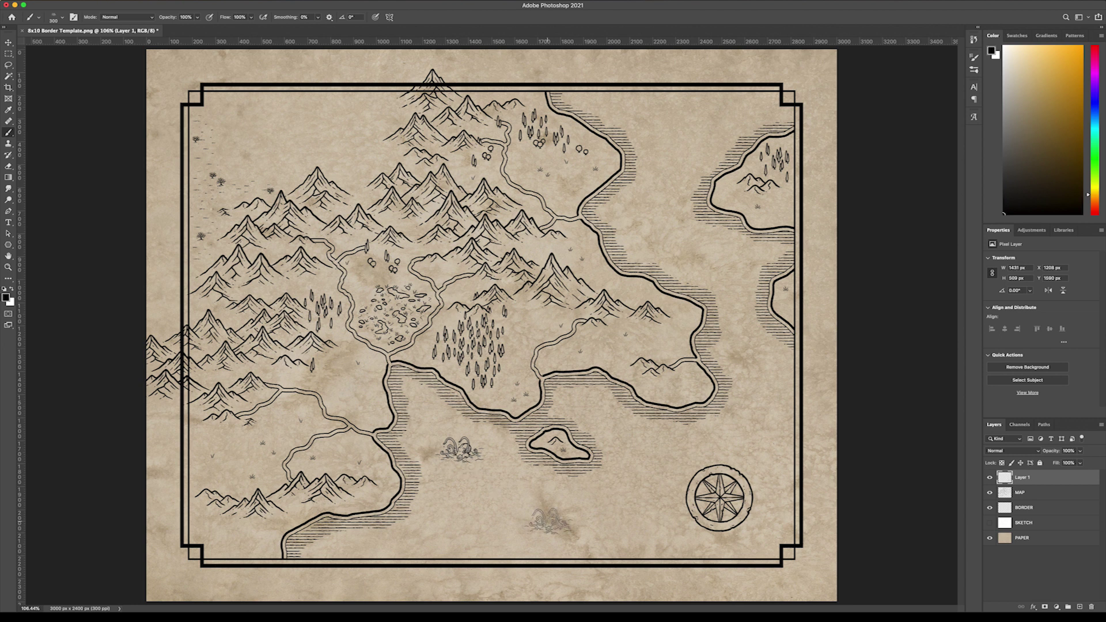
Stamp the Ship 2 brush in the northern sea between the mainland and the eastern landmass.
{"action": "left_click", "coordinate": [60, 21]}
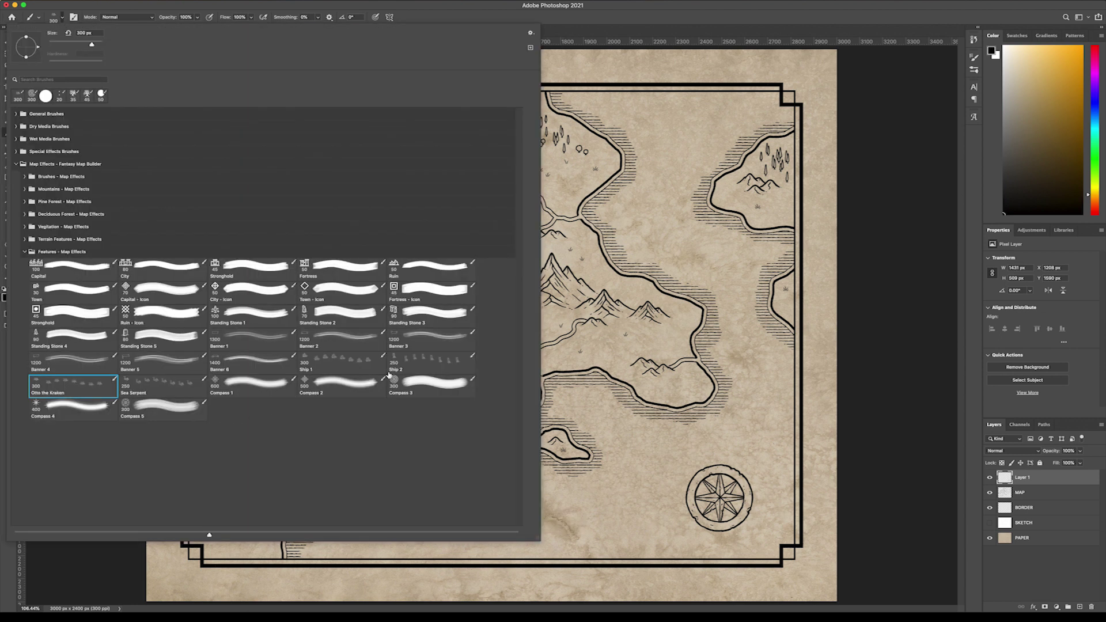
{"action": "left_click", "coordinate": [408, 364]}
{"action": "left_click", "coordinate": [907, 263]}
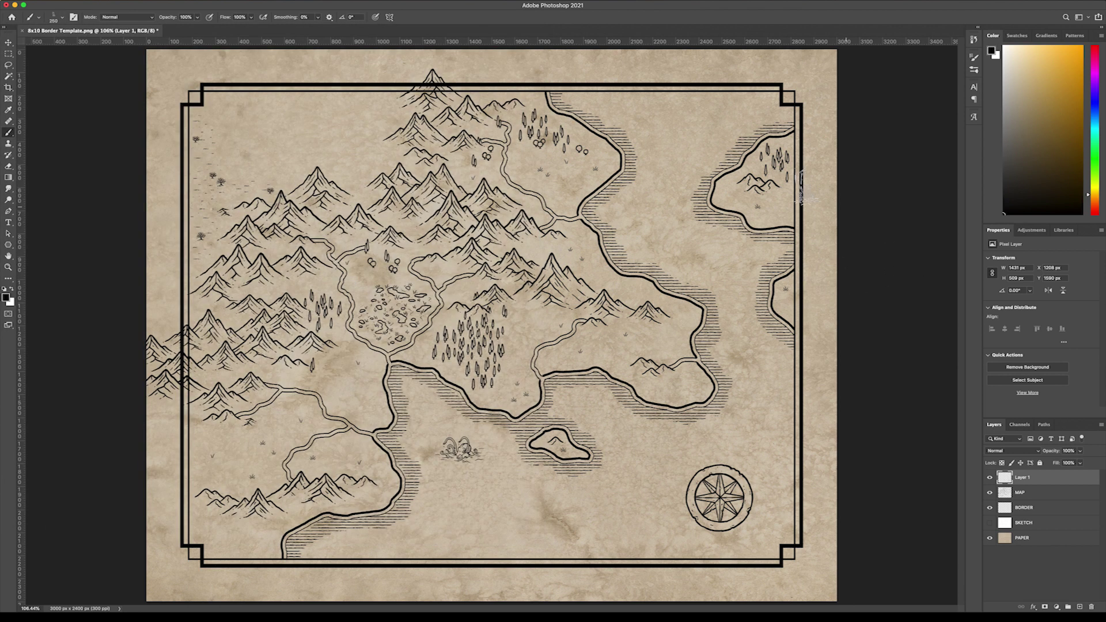
{"action": "left_click", "coordinate": [681, 130]}
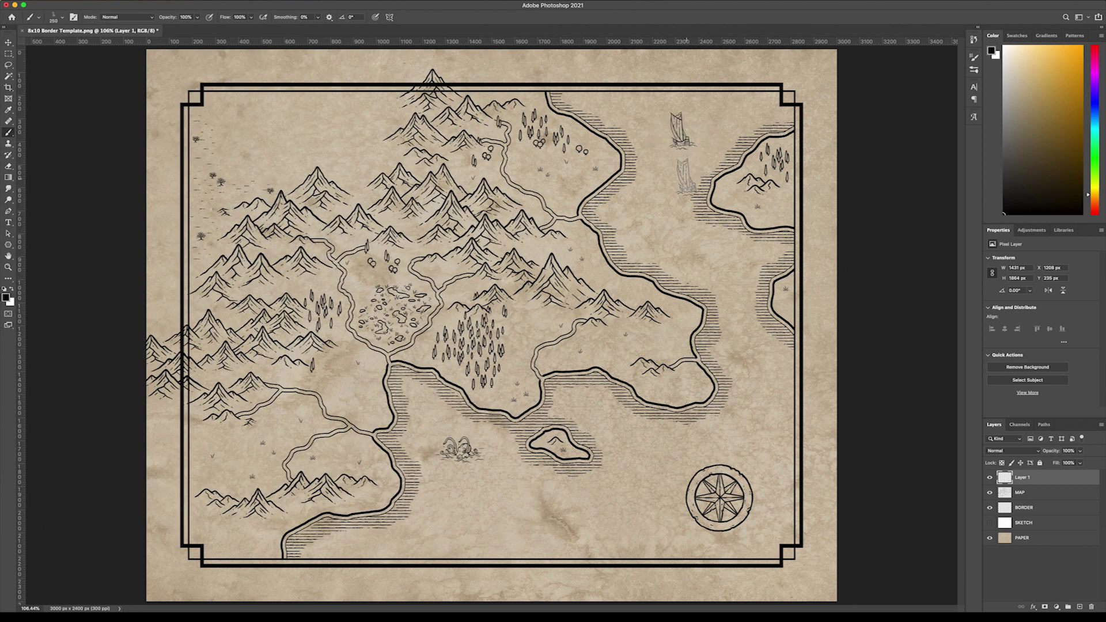
Stamp the Banner 1 brush at 1300 px inside the northwestern corner of the border.
{"action": "left_click", "coordinate": [62, 17]}
{"action": "left_click", "coordinate": [248, 336]}
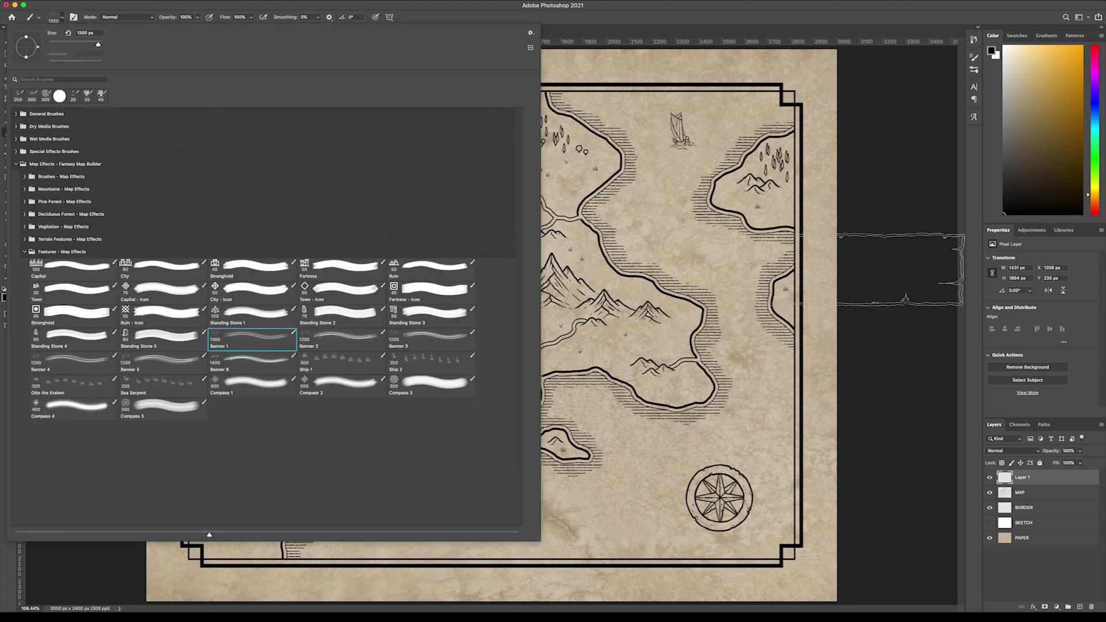
{"action": "left_click", "coordinate": [961, 436]}
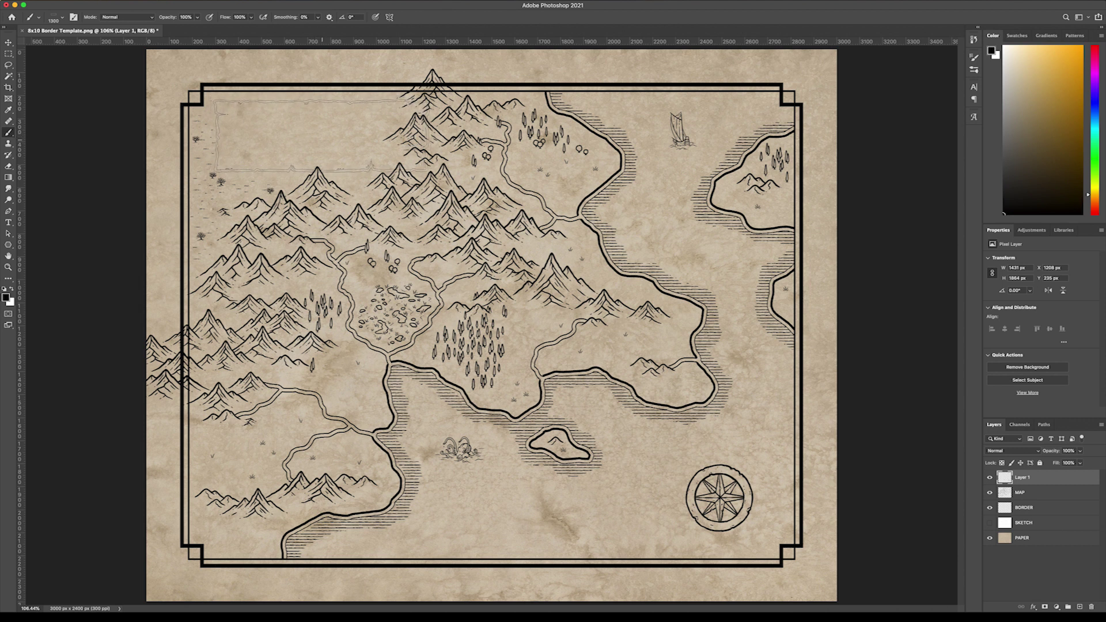
{"action": "left_click", "coordinate": [321, 137]}
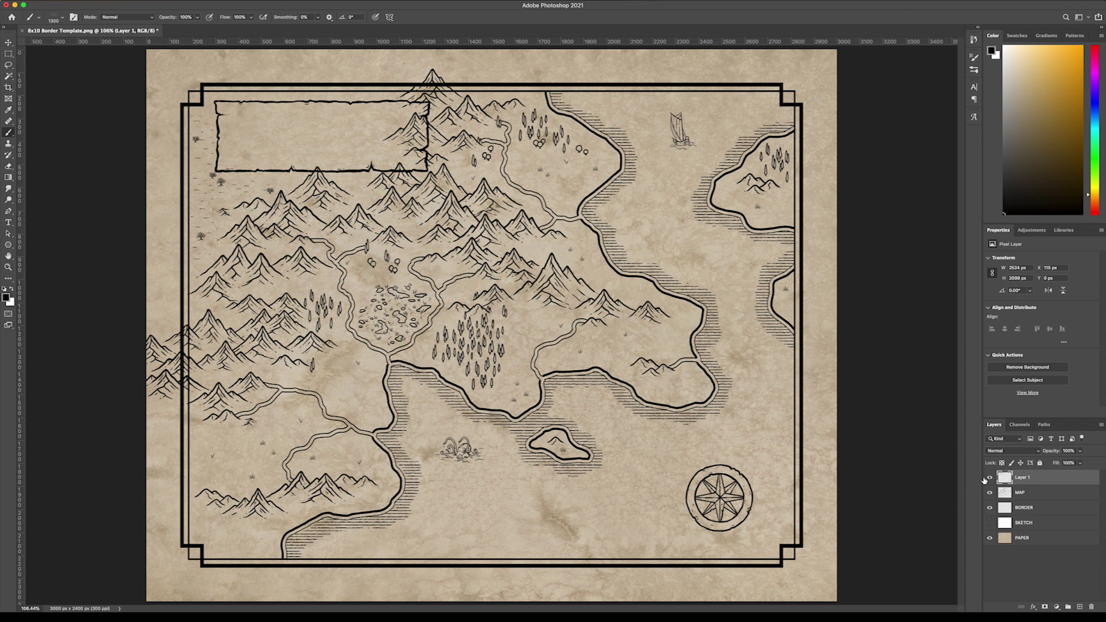
Erase the MAP layer's mountains inside the banner and those spilling past the northern and western borders with an enlarged eraser.
{"action": "left_click", "coordinate": [1027, 495]}
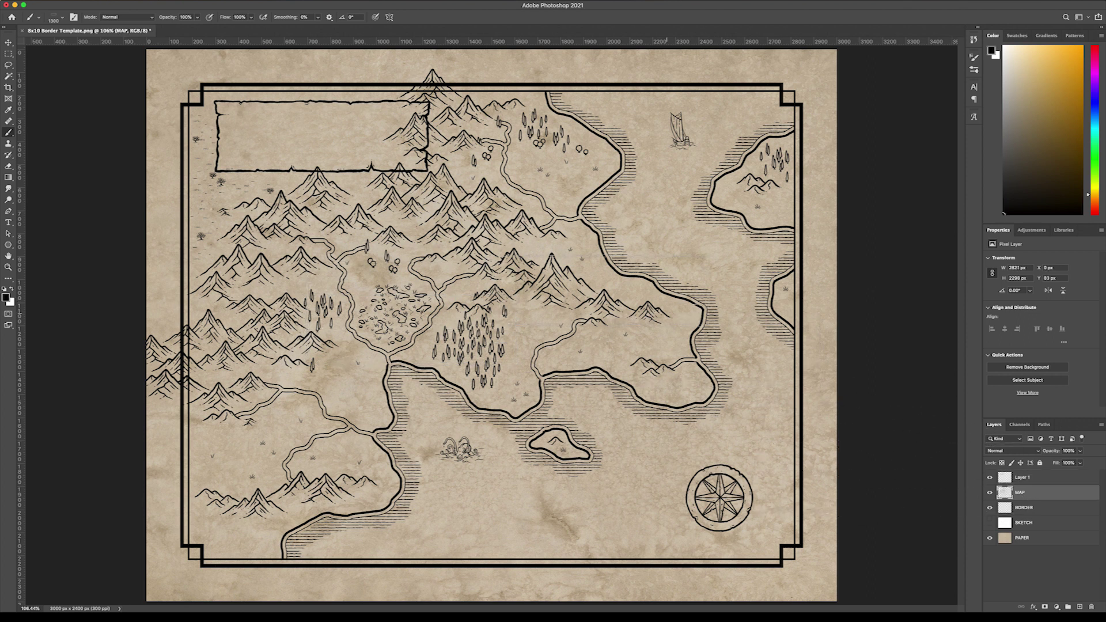
{"action": "key", "text": "e"}
{"action": "key", "text": "bracketright"}
{"action": "key", "text": "bracketright"}
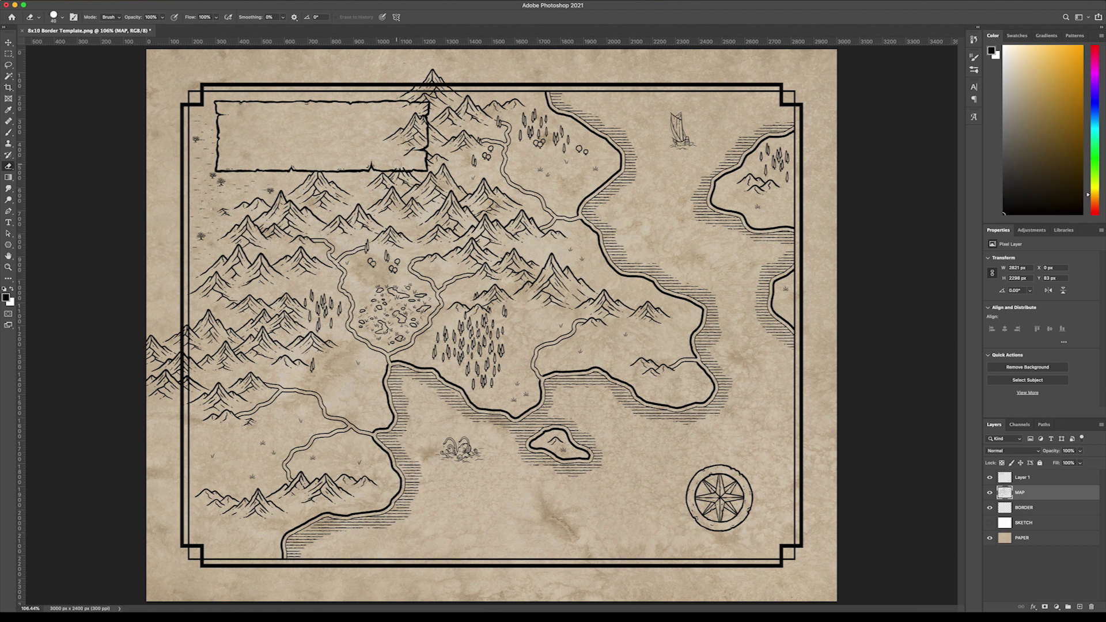
{"action": "mouse_move", "coordinate": [421, 124]}
{"action": "left_mouse_down"}
{"action": "mouse_move", "coordinate": [413, 115]}
{"action": "mouse_move", "coordinate": [409, 138]}
{"action": "mouse_move", "coordinate": [381, 141]}
{"action": "left_mouse_up"}
{"action": "left_click_drag", "start_coordinate": [442, 86], "coordinate": [432, 66]}
{"action": "mouse_move", "coordinate": [184, 299]}
{"action": "left_mouse_down"}
{"action": "mouse_move", "coordinate": [182, 369]}
{"action": "mouse_move", "coordinate": [158, 371]}
{"action": "mouse_move", "coordinate": [151, 345]}
{"action": "left_mouse_up"}
Stamp the Navigation Rhumb Lines brush at 4000 px on Layer 1, centred on the compass rose.
{"action": "left_click", "coordinate": [1022, 477]}
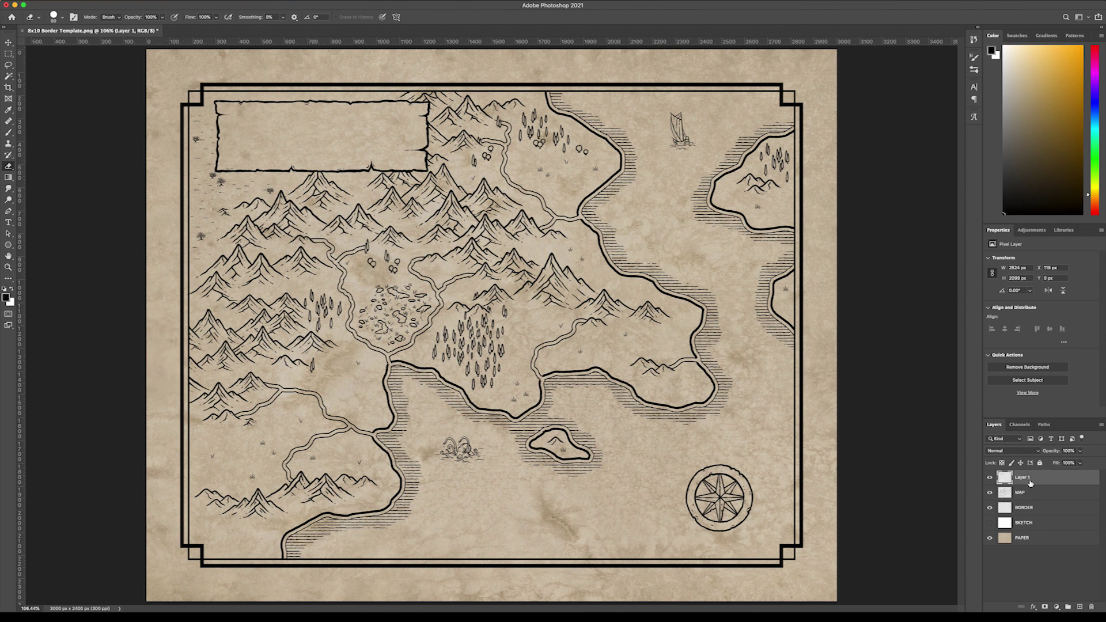
{"action": "left_click", "coordinate": [58, 17]}
{"action": "left_click", "coordinate": [24, 177]}
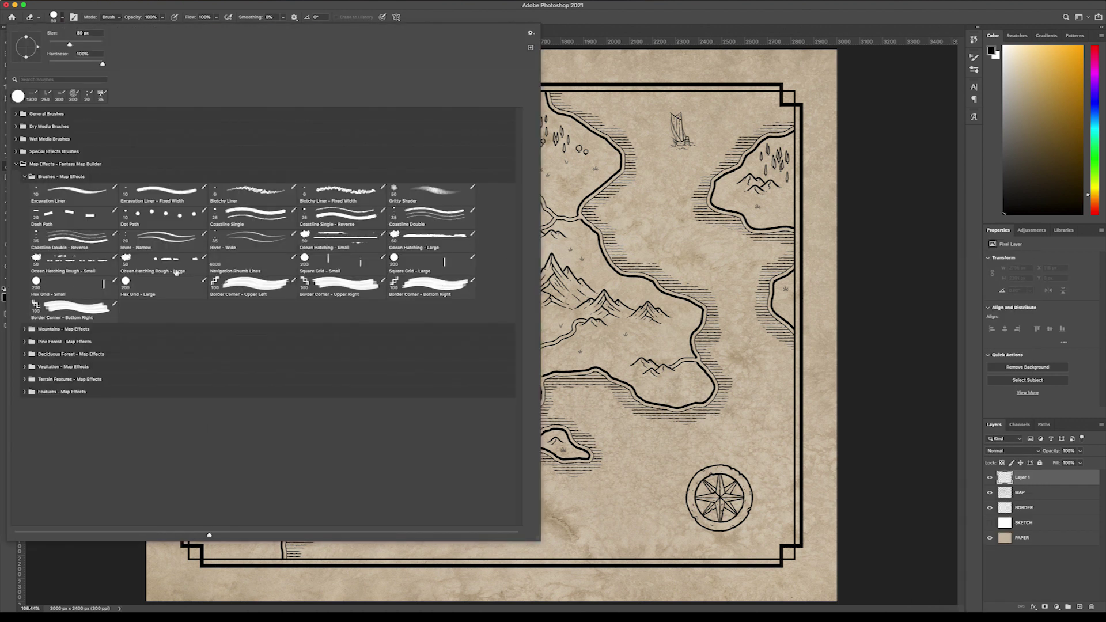
{"action": "left_click", "coordinate": [256, 266]}
{"action": "left_click", "coordinate": [665, 209]}
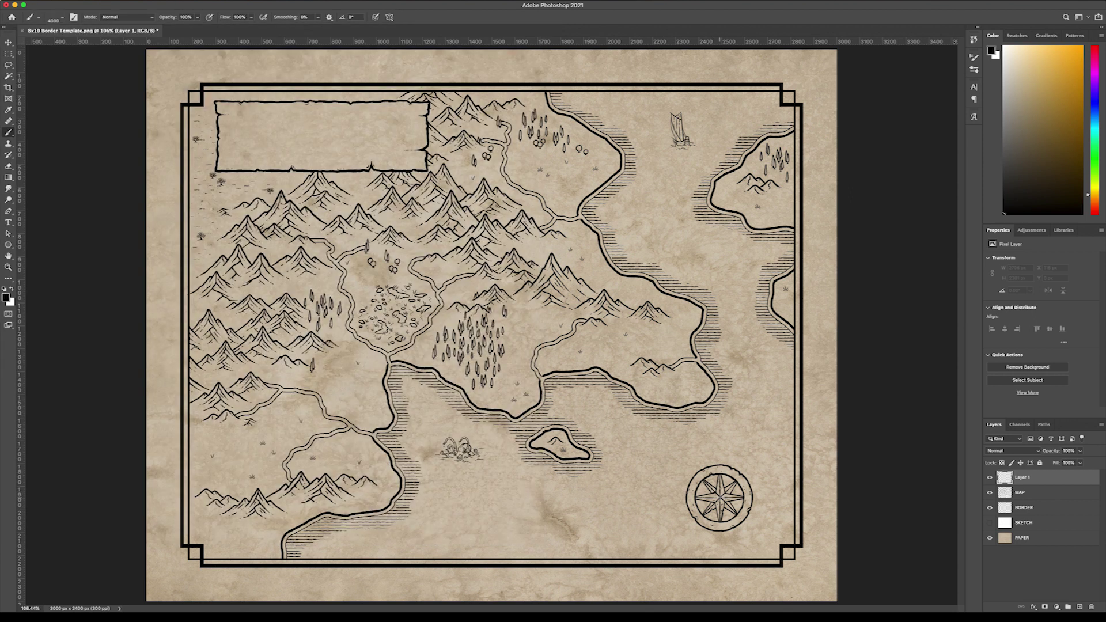
{"action": "left_click", "coordinate": [719, 497]}
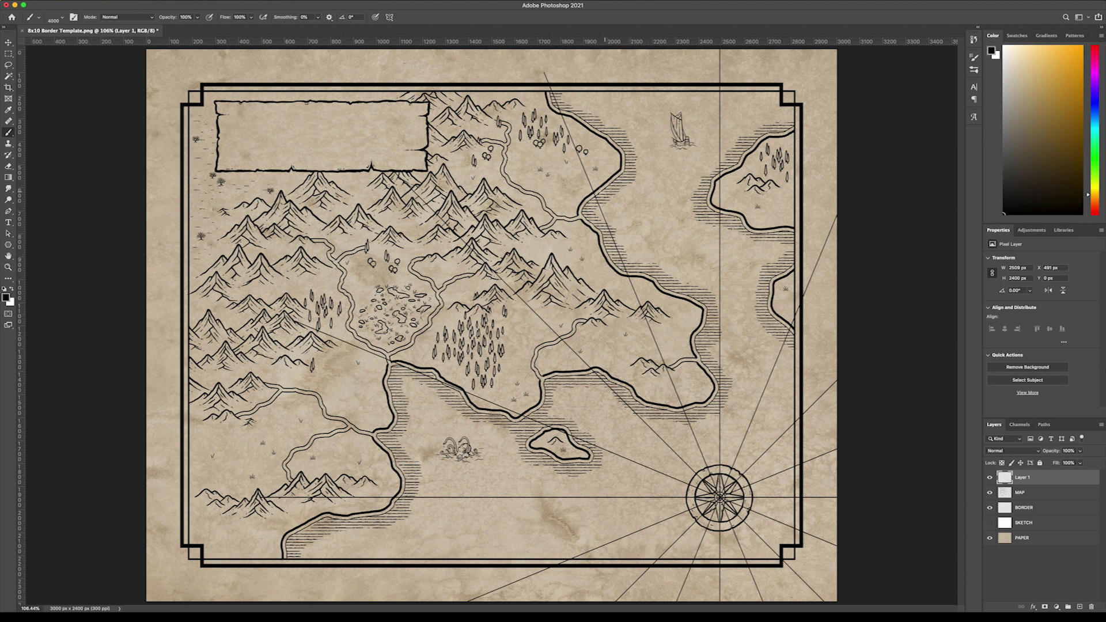
Place Layer 1 below MAP and erase its rhumb lines outside the border, across the land and coastal hatching, and inside the compass.
{"action": "left_click_drag", "start_coordinate": [805, 381], "coordinate": [804, 594]}
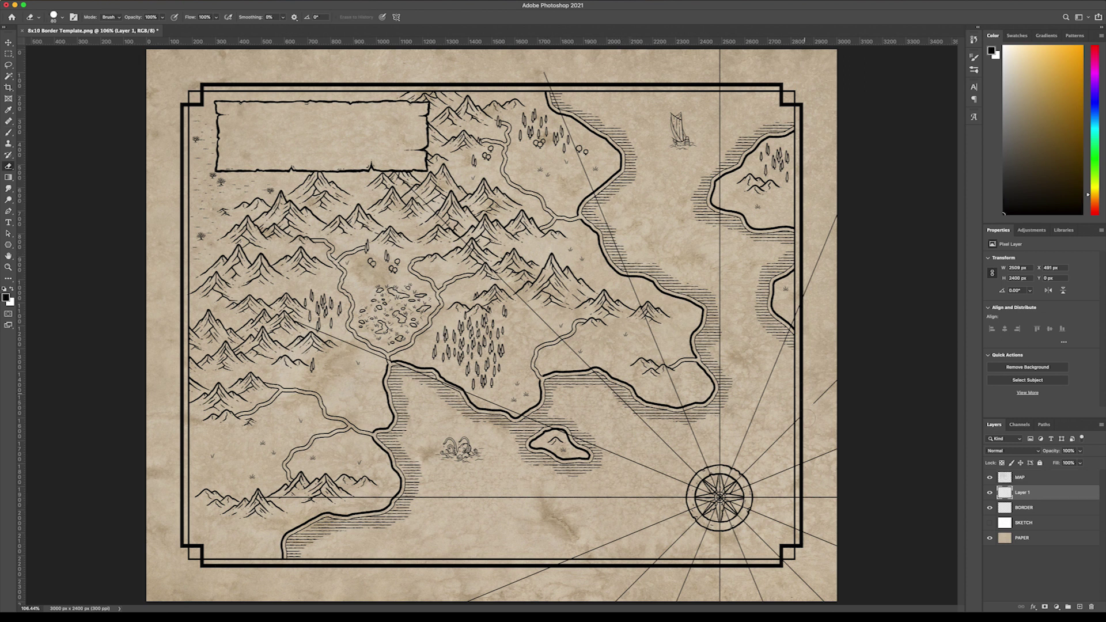
{"action": "left_click_drag", "start_coordinate": [824, 391], "coordinate": [828, 497]}
{"action": "left_click_drag", "start_coordinate": [798, 575], "coordinate": [557, 594]}
{"action": "left_click_drag", "start_coordinate": [382, 497], "coordinate": [261, 498]}
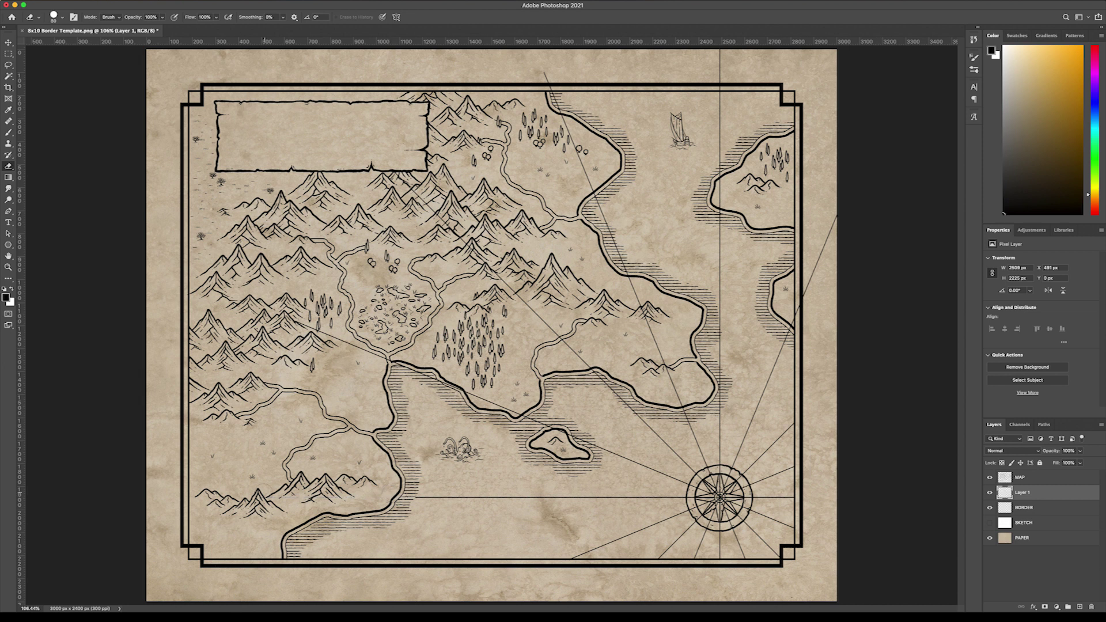
{"action": "mouse_move", "coordinate": [522, 416]}
{"action": "left_mouse_down"}
{"action": "mouse_move", "coordinate": [579, 438]}
{"action": "mouse_move", "coordinate": [295, 321]}
{"action": "left_mouse_up"}
{"action": "left_click_drag", "start_coordinate": [614, 385], "coordinate": [406, 184]}
{"action": "left_click_drag", "start_coordinate": [553, 92], "coordinate": [690, 425]}
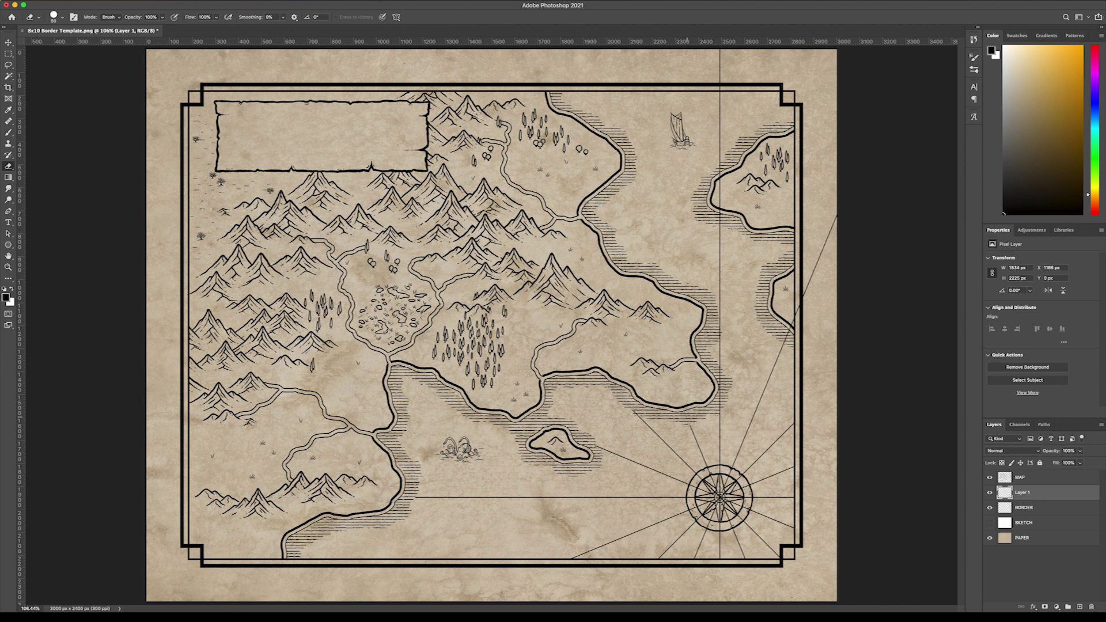
{"action": "left_click_drag", "start_coordinate": [791, 329], "coordinate": [836, 218]}
{"action": "left_click_drag", "start_coordinate": [720, 221], "coordinate": [720, 165]}
{"action": "left_click_drag", "start_coordinate": [720, 53], "coordinate": [720, 82]}
{"action": "mouse_move", "coordinate": [707, 481]}
{"action": "left_mouse_down"}
{"action": "mouse_move", "coordinate": [699, 511]}
{"action": "mouse_move", "coordinate": [730, 522]}
{"action": "mouse_move", "coordinate": [742, 486]}
{"action": "mouse_move", "coordinate": [721, 507]}
{"action": "mouse_move", "coordinate": [732, 485]}
{"action": "left_mouse_up"}
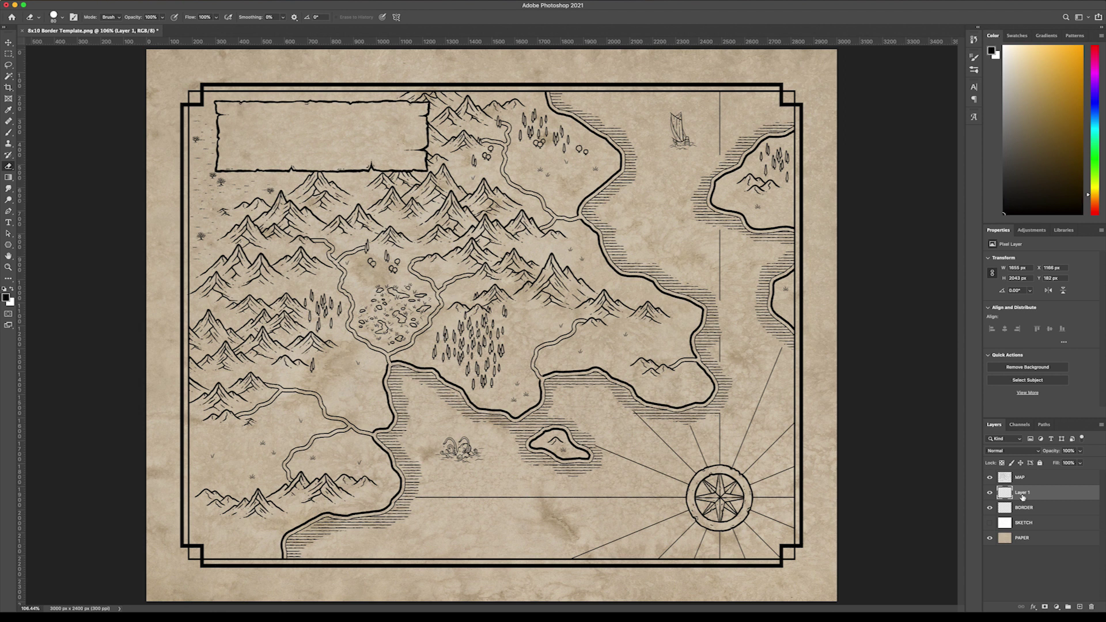
Lower the rhumb-line layer's opacity to 18% and merge it with the MAP layer.
{"action": "left_click", "coordinate": [1080, 452]}
{"action": "left_click_drag", "start_coordinate": [1080, 463], "coordinate": [1046, 464]}
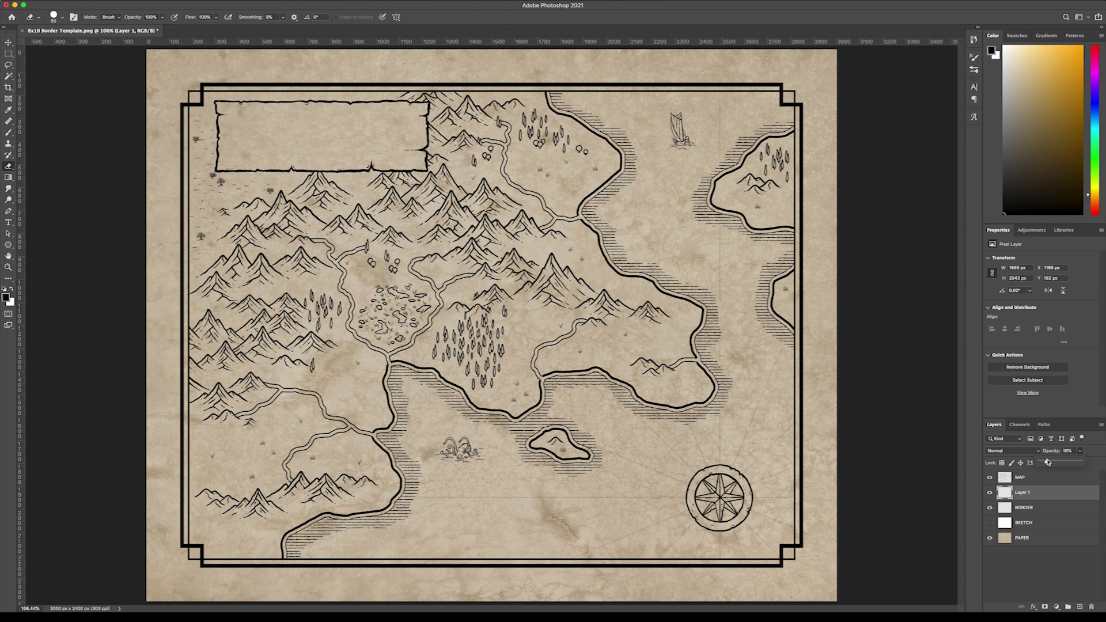
{"action": "left_click", "coordinate": [1032, 492]}
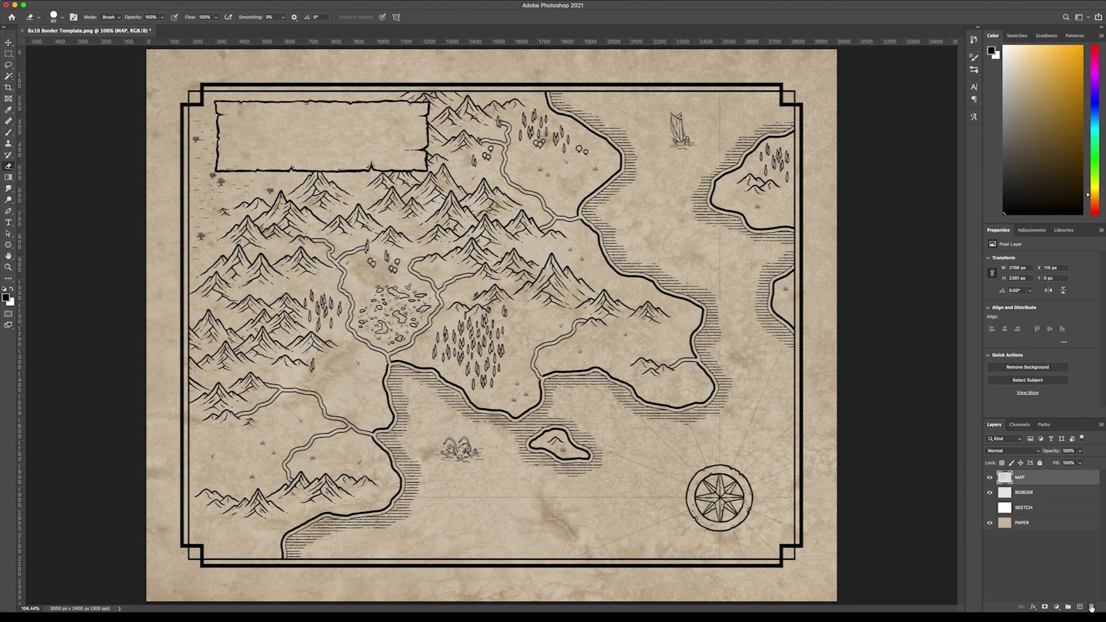
On a new layer, stamp the Capital - Icon brush at 70 px beside the two southwestern river mouths and the northeastern one.
{"action": "left_click", "coordinate": [1080, 607]}
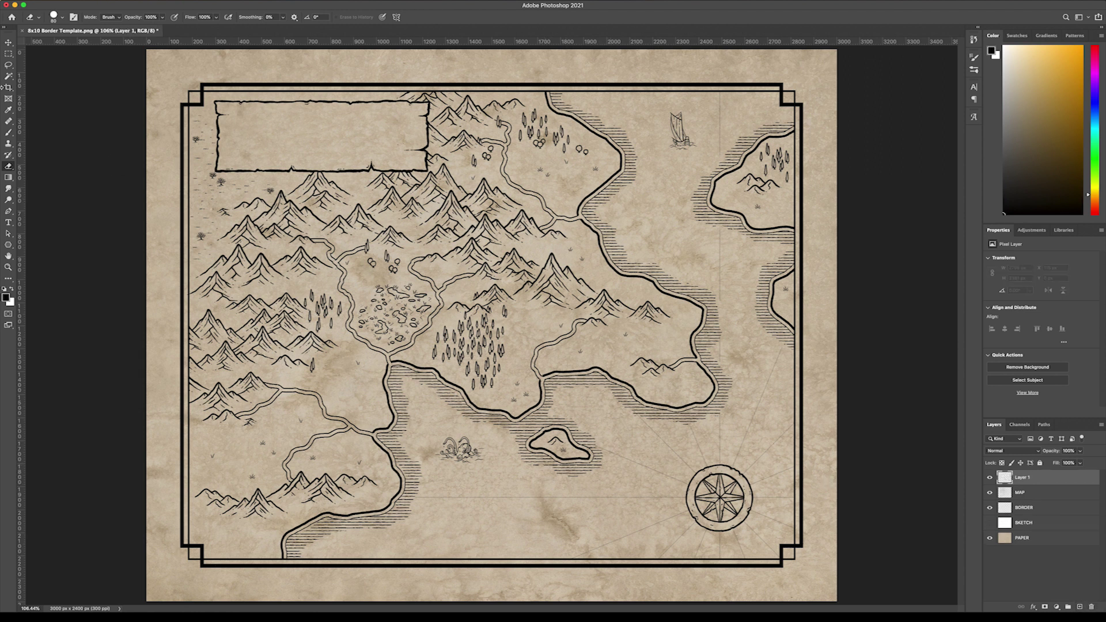
{"action": "left_click", "coordinate": [8, 132]}
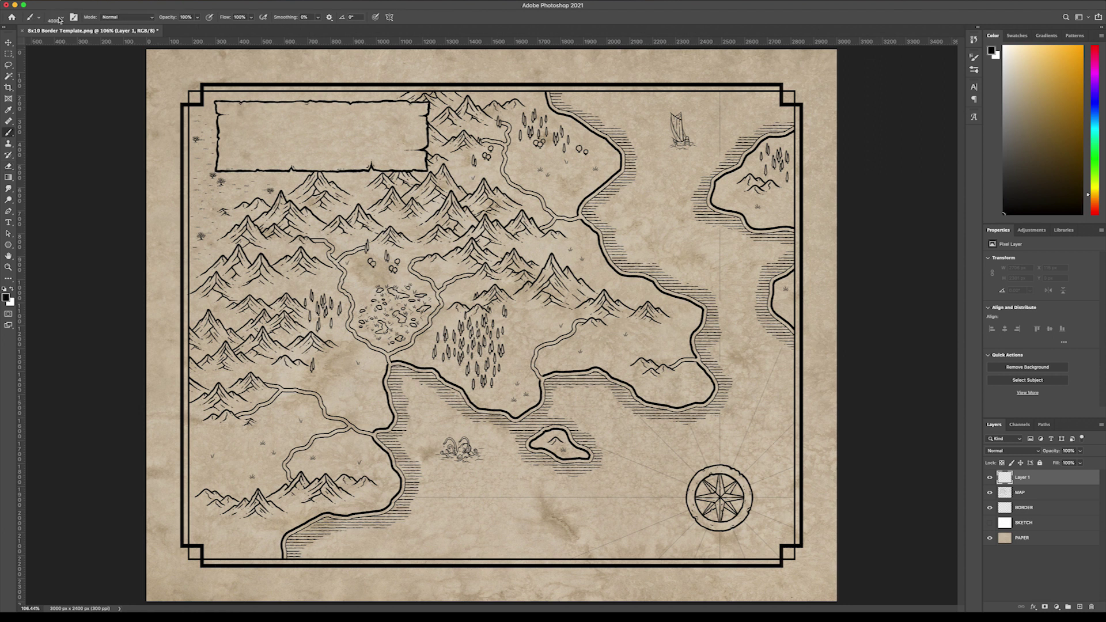
{"action": "left_click", "coordinate": [61, 19]}
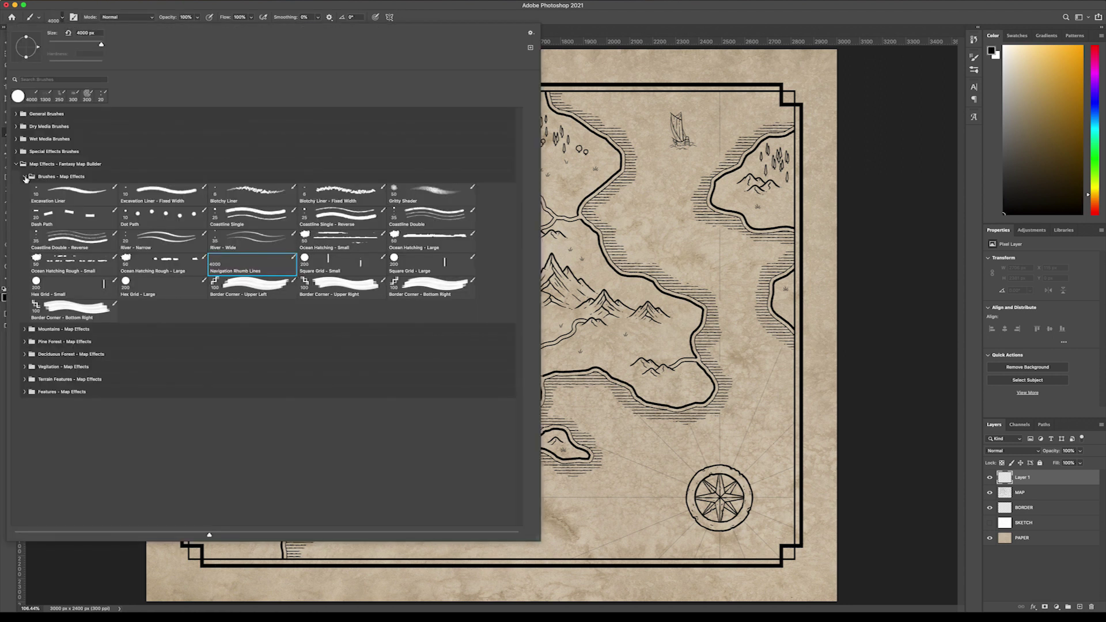
{"action": "left_click", "coordinate": [25, 177]}
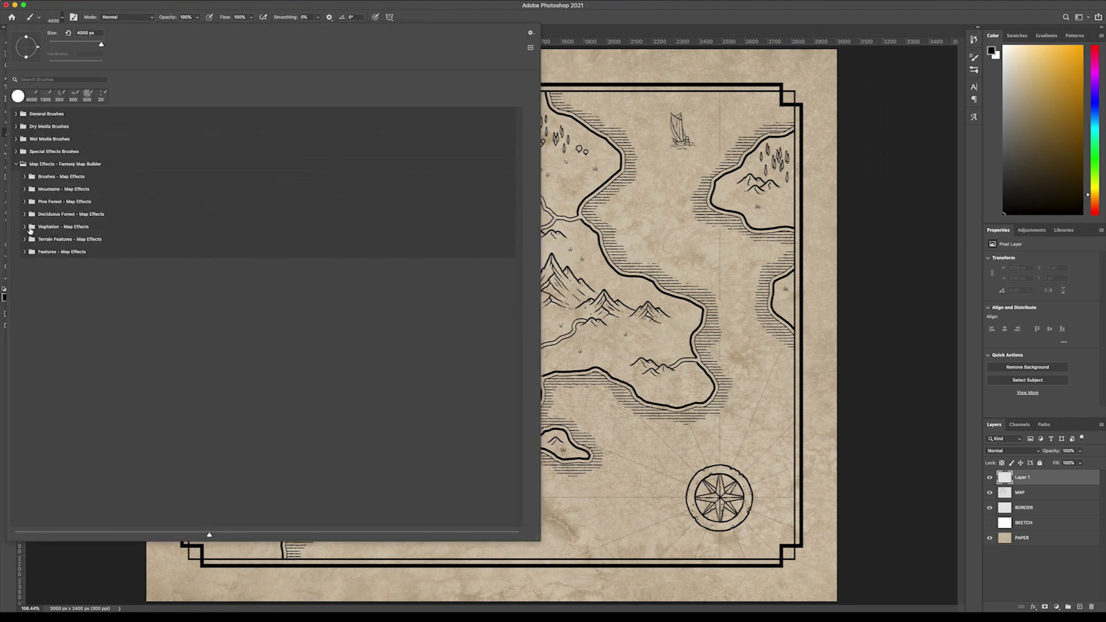
{"action": "left_click", "coordinate": [26, 252]}
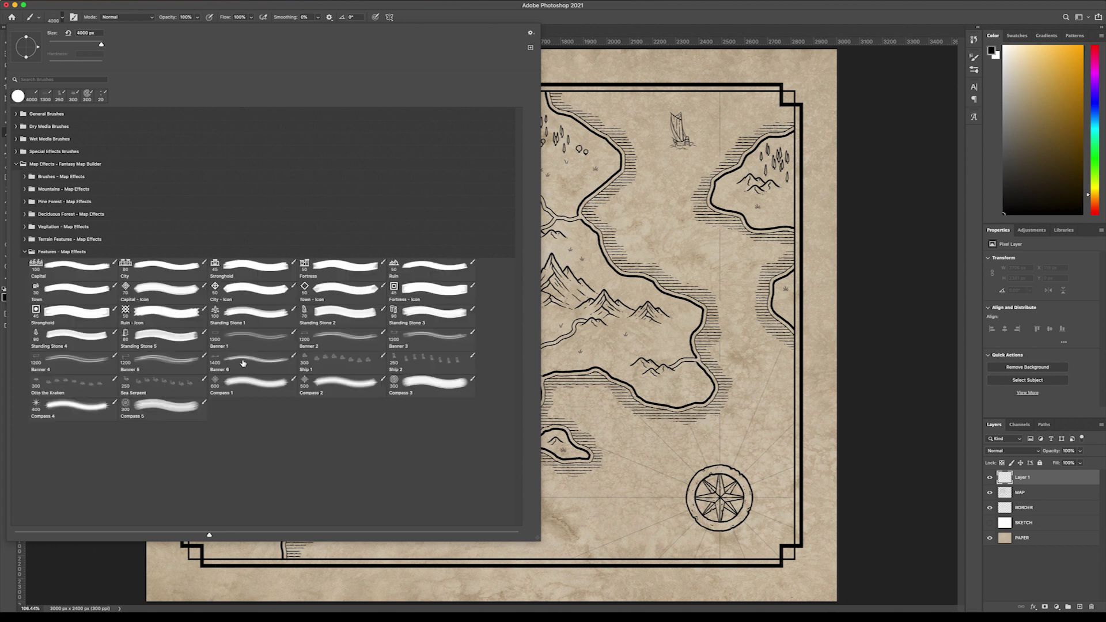
{"action": "left_click", "coordinate": [143, 291]}
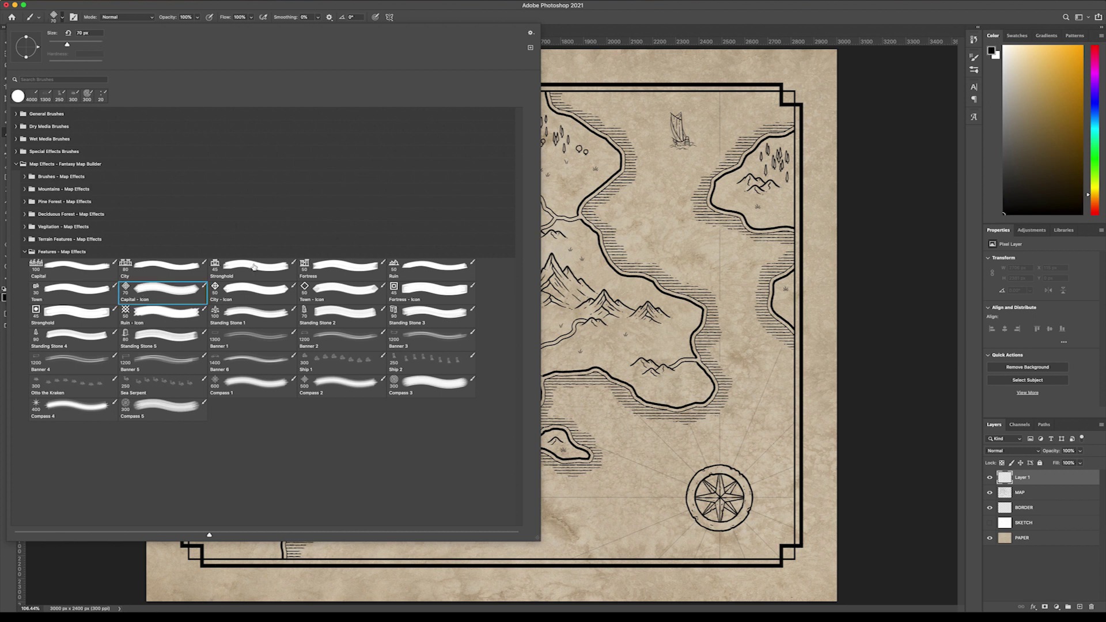
{"action": "left_click", "coordinate": [569, 36]}
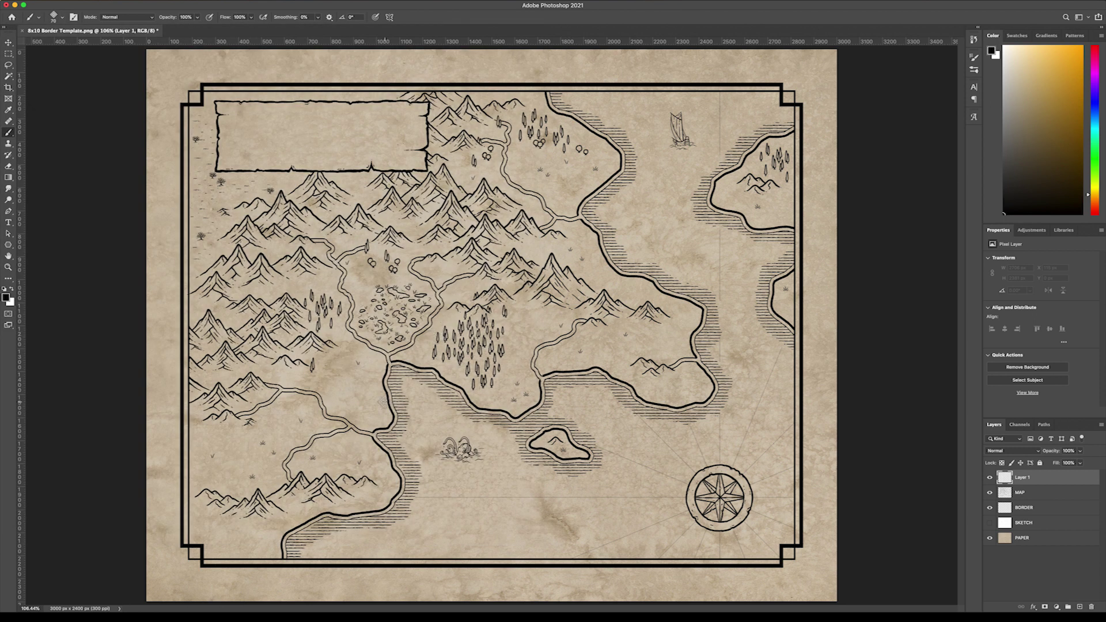
{"action": "left_click", "coordinate": [371, 422]}
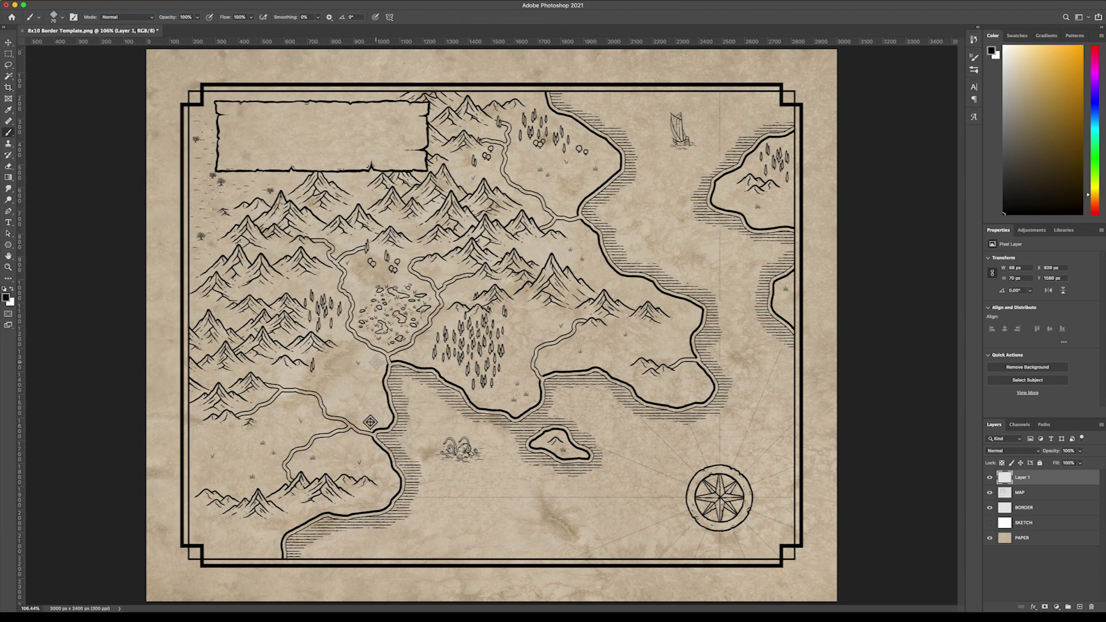
{"action": "left_click", "coordinate": [567, 204]}
Stamp the Fortress - Icon brush at the southern river mouth and on the mainland's eastern coast.
{"action": "right_click", "coordinate": [567, 204]}
{"action": "left_click", "coordinate": [440, 284]}
{"action": "left_click", "coordinate": [867, 279]}
{"action": "left_click", "coordinate": [682, 350]}
{"action": "left_click", "coordinate": [546, 366]}
Stamp the Town - Icon brush at 50 px by the southwestern river and beside the northern forest.
{"action": "left_click", "coordinate": [62, 17]}
{"action": "double_click", "coordinate": [309, 397]}
{"action": "left_click", "coordinate": [308, 402]}
{"action": "left_click", "coordinate": [516, 152]}
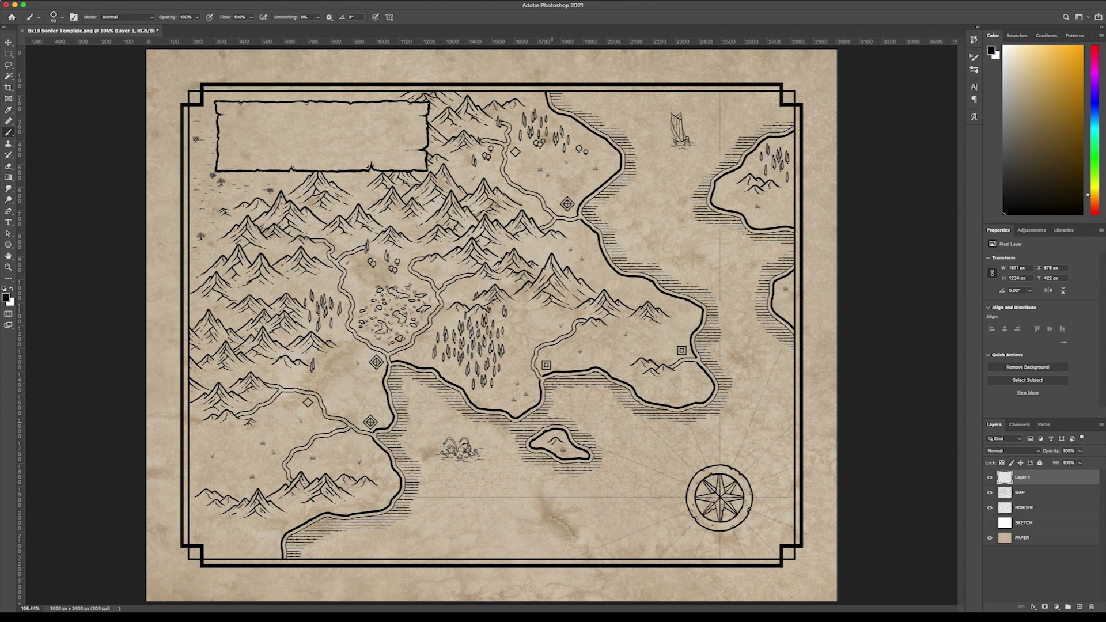
Add the label Sash in EB Garamond 12 Regular at 10 pt and place it beside the southwestern town icon.
{"action": "left_click", "coordinate": [9, 223]}
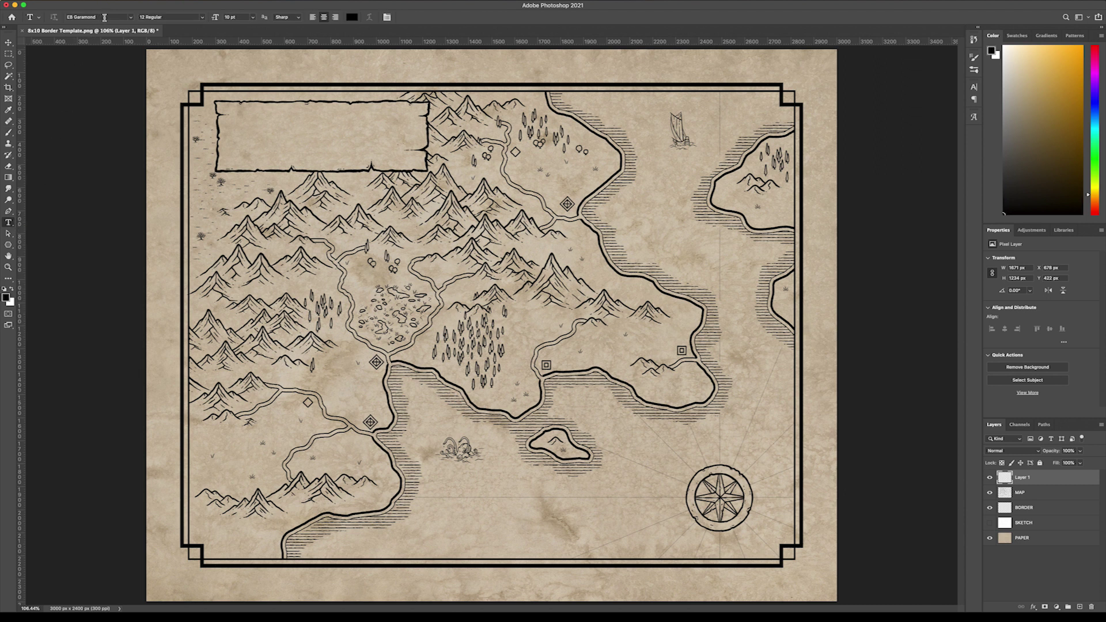
{"action": "left_click", "coordinate": [106, 18]}
{"action": "left_click", "coordinate": [244, 143]}
{"action": "type", "text": "S"}
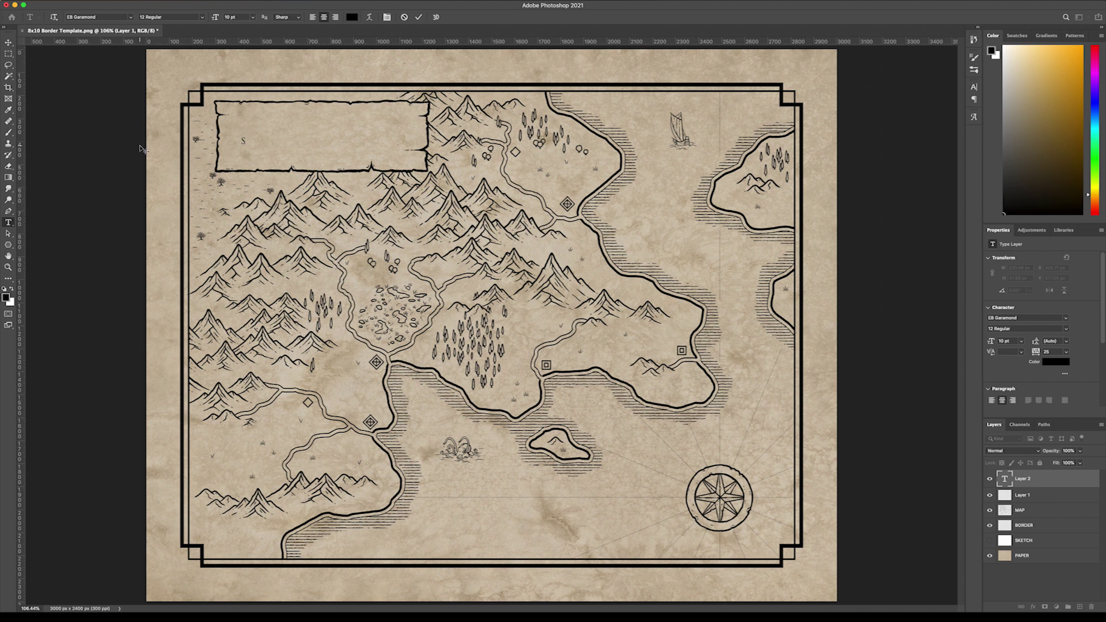
{"action": "type", "text": "ash"}
{"action": "left_click", "coordinate": [9, 42]}
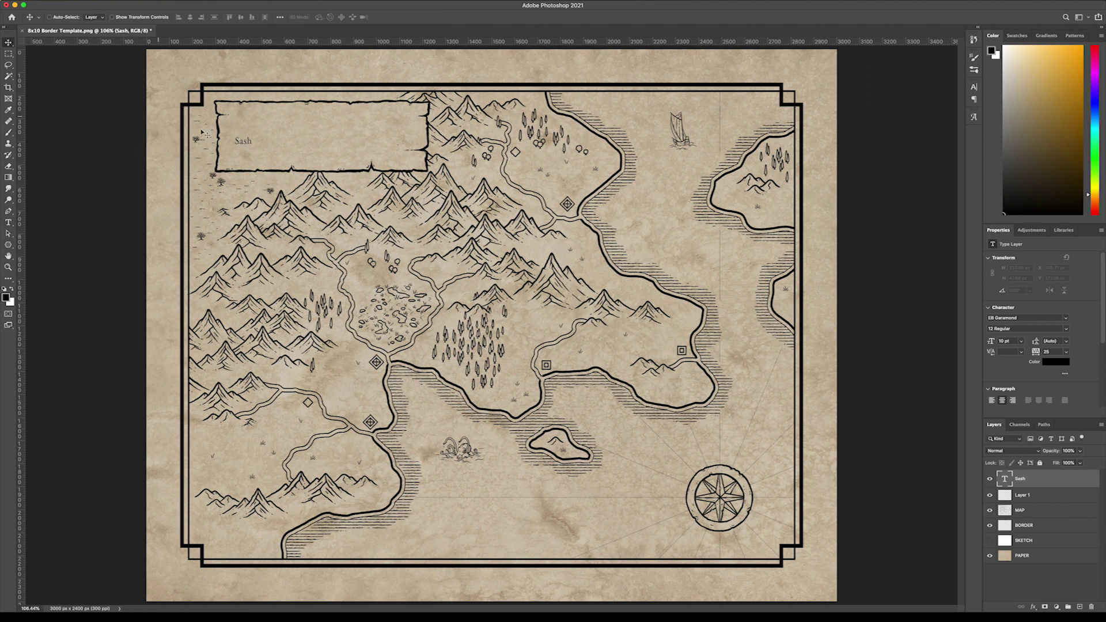
{"action": "left_click_drag", "start_coordinate": [248, 145], "coordinate": [302, 412]}
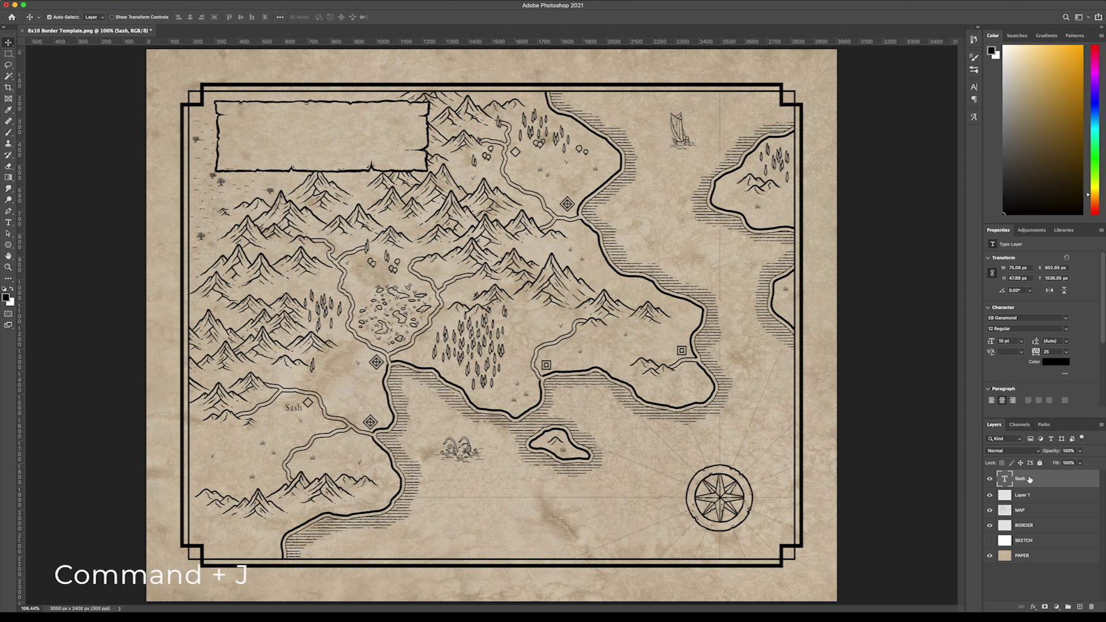
Duplicate the Sash label, rename the copy Falway and place it by the southernmost capital icon.
{"action": "key", "text": "super+j"}
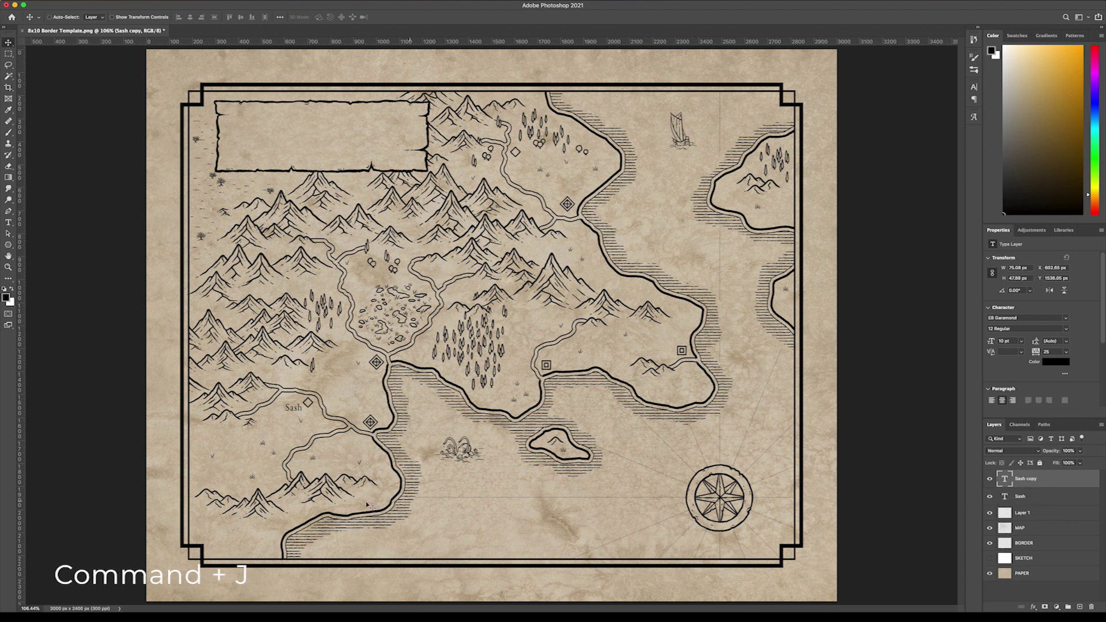
{"action": "left_click_drag", "start_coordinate": [293, 412], "coordinate": [350, 405]}
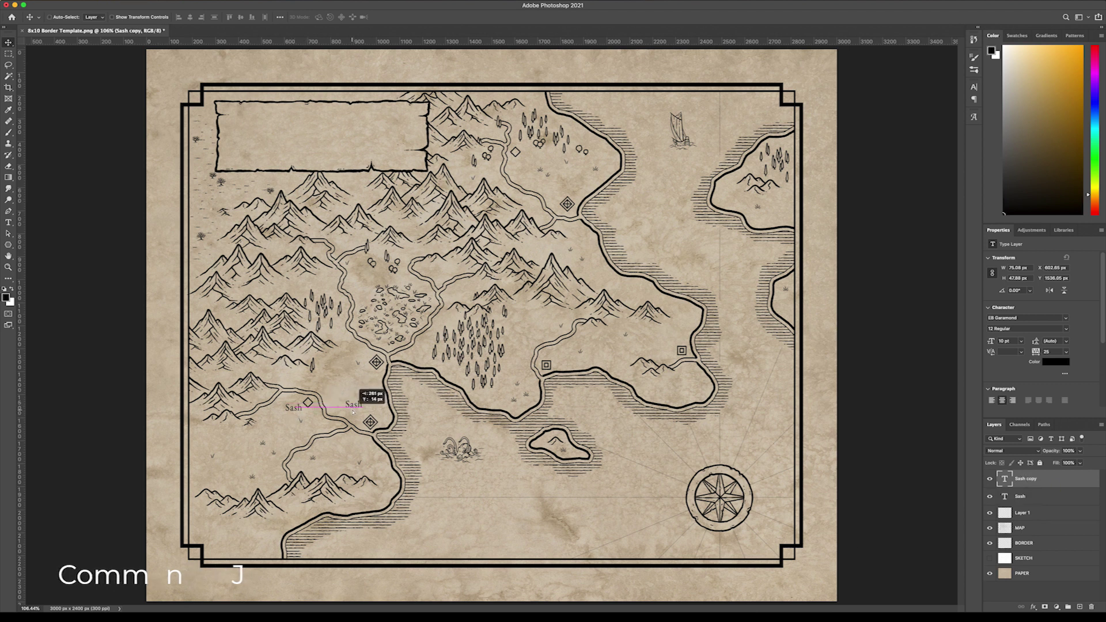
{"action": "left_click_drag", "start_coordinate": [353, 411], "coordinate": [360, 375]}
{"action": "key", "text": "t"}
{"action": "type", "text": "Falwayv"}
Duplicate the Falway label, retype it as River Keep and place it by the capital icon to the north.
{"action": "key", "text": "super+j"}
{"action": "key", "text": "t"}
{"action": "mouse_move", "coordinate": [371, 376]}
{"action": "left_mouse_down"}
{"action": "mouse_move", "coordinate": [344, 376]}
{"action": "mouse_move", "coordinate": [665, 344]}
{"action": "left_mouse_up"}
{"action": "type", "text": "River Keep"}
{"action": "key", "text": "super+Return"}
{"action": "key", "text": "v"}
Duplicate the River Keep label and retype the copy as Forge beside the southern fortress icon.
{"action": "key", "text": "super+j"}
{"action": "type", "text": "tForge"}
{"action": "key", "text": "super+Return"}
{"action": "key", "text": "v"}
Duplicate the Forge label and retype the copy as Rift Point beside the eastern fortress icon.
{"action": "key", "text": "super+j"}
{"action": "key", "text": "t"}
{"action": "mouse_move", "coordinate": [673, 340]}
{"action": "left_mouse_down"}
{"action": "mouse_move", "coordinate": [650, 340]}
{"action": "mouse_move", "coordinate": [553, 188]}
{"action": "mouse_move", "coordinate": [533, 187]}
{"action": "mouse_move", "coordinate": [562, 193]}
{"action": "mouse_move", "coordinate": [500, 186]}
{"action": "left_mouse_up"}
{"action": "type", "text": "Rift Point"}
{"action": "key", "text": "super+Return"}
{"action": "key", "text": "v"}
Duplicate the Rift Point label and retype the copy as Lergin above the northeastern capital icon.
{"action": "key", "text": "j"}
{"action": "key", "text": "super+j"}
{"action": "type", "text": "vt"}
{"action": "type", "text": "Lergin"}
{"action": "key", "text": "super+Return"}
{"action": "key", "text": "v"}
Duplicate the Lergin label, retype the copy as Hafaerm and nudge it into place beside the northern town icon.
{"action": "key", "text": "ctrl+j"}
{"action": "key", "text": "t"}
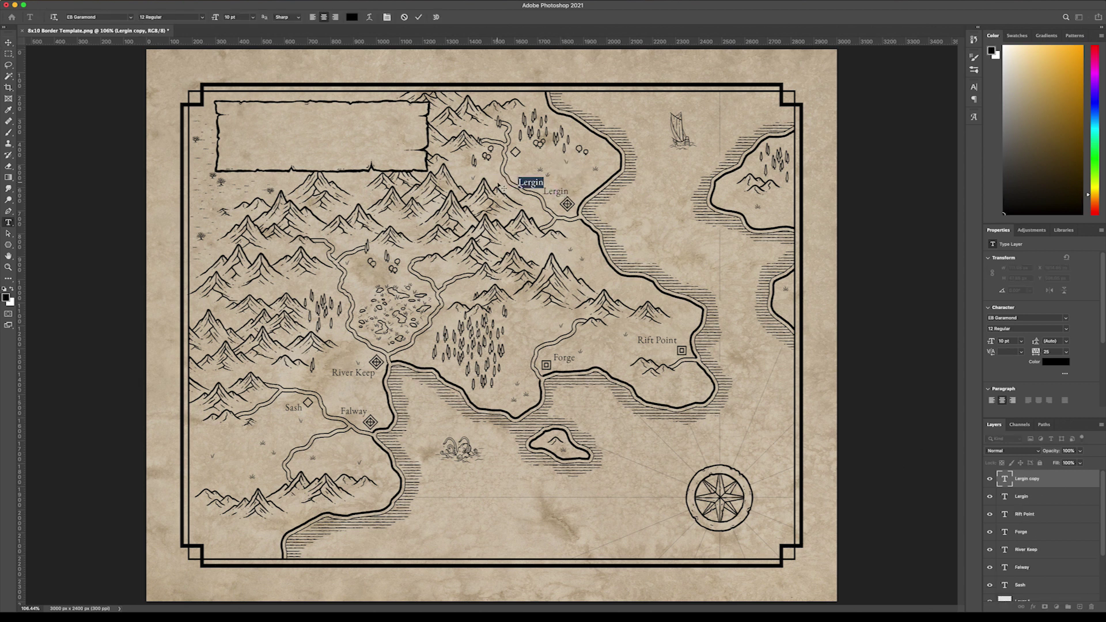
{"action": "type", "text": "Hafaerm"}
{"action": "key", "text": "ctrl+Return"}
{"action": "key", "text": "v"}
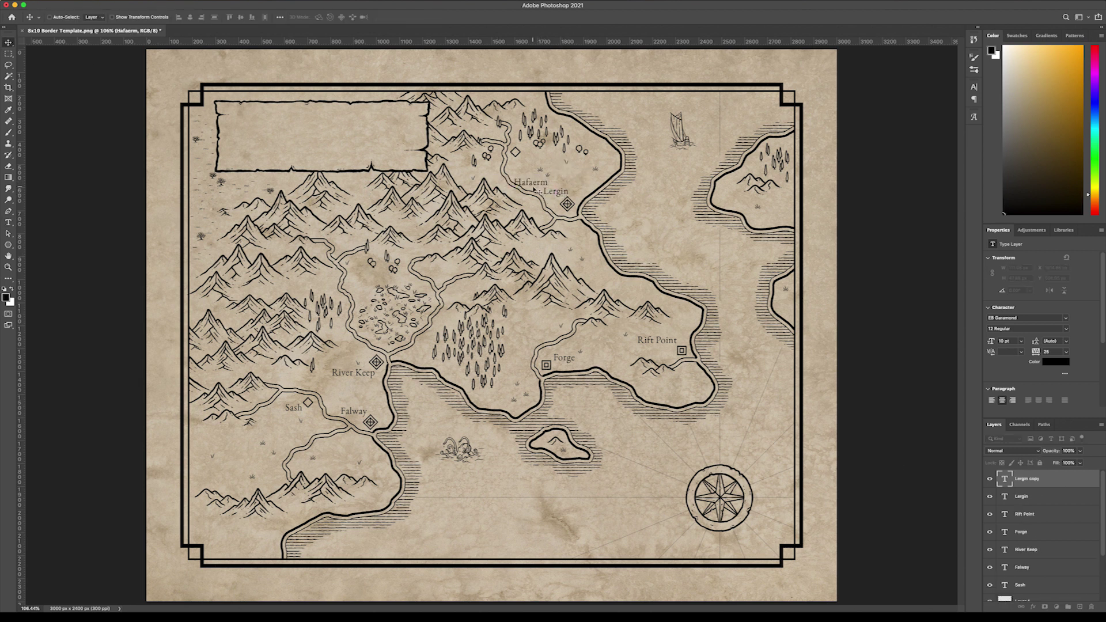
{"action": "left_click_drag", "start_coordinate": [534, 189], "coordinate": [543, 153]}
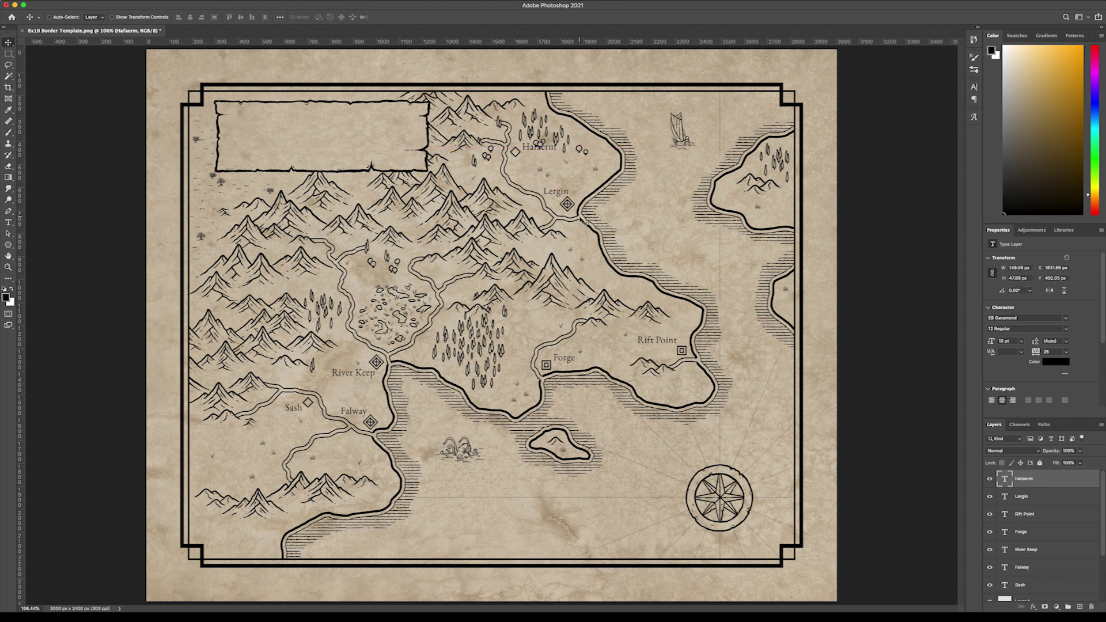
{"action": "key", "text": "Left"}
{"action": "key", "text": "Up"}
{"action": "key", "text": "Up"}
{"action": "key", "text": "Up"}
Erase the MAP layer's trees that overlap the Hafaerm label.
{"action": "scroll", "coordinate": [1046, 507], "scroll_direction": "down", "scroll_amount": 3}
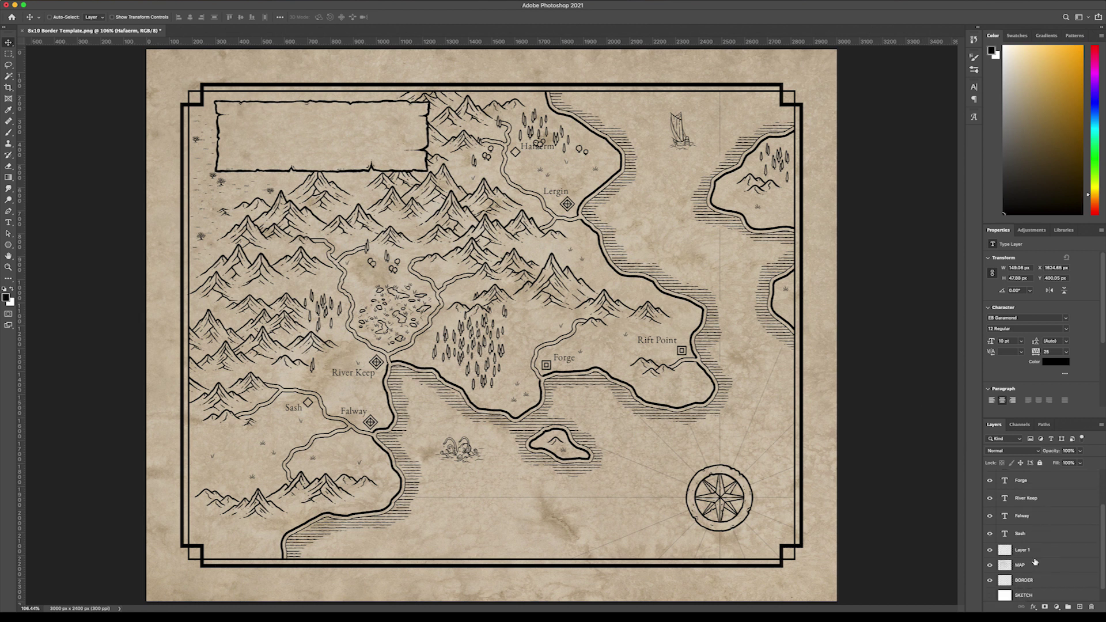
{"action": "left_click", "coordinate": [1031, 566]}
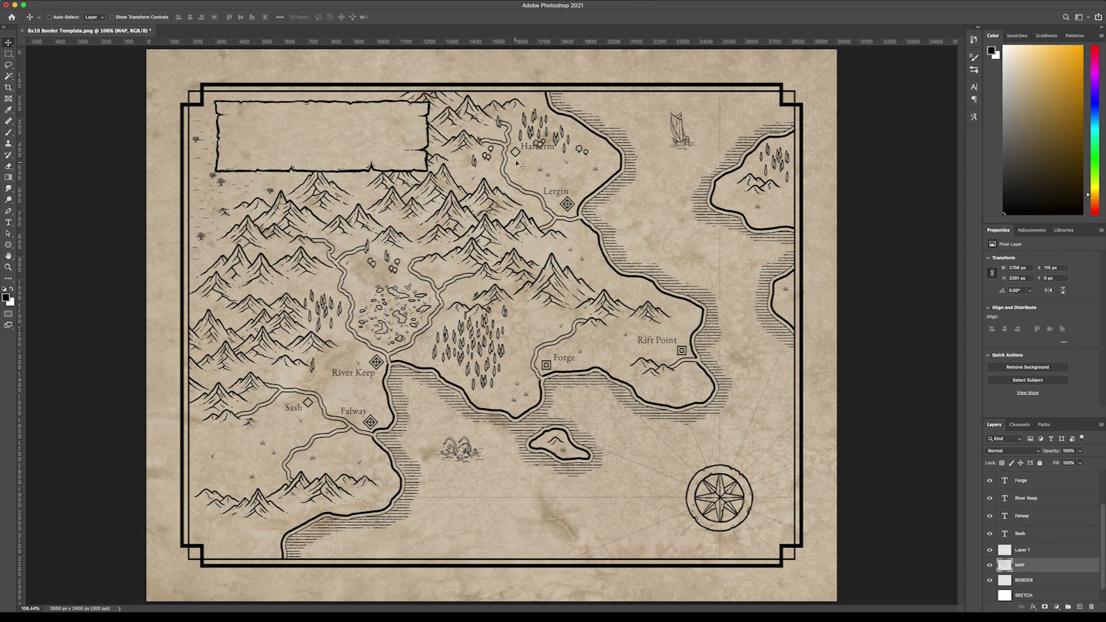
{"action": "key", "text": "e"}
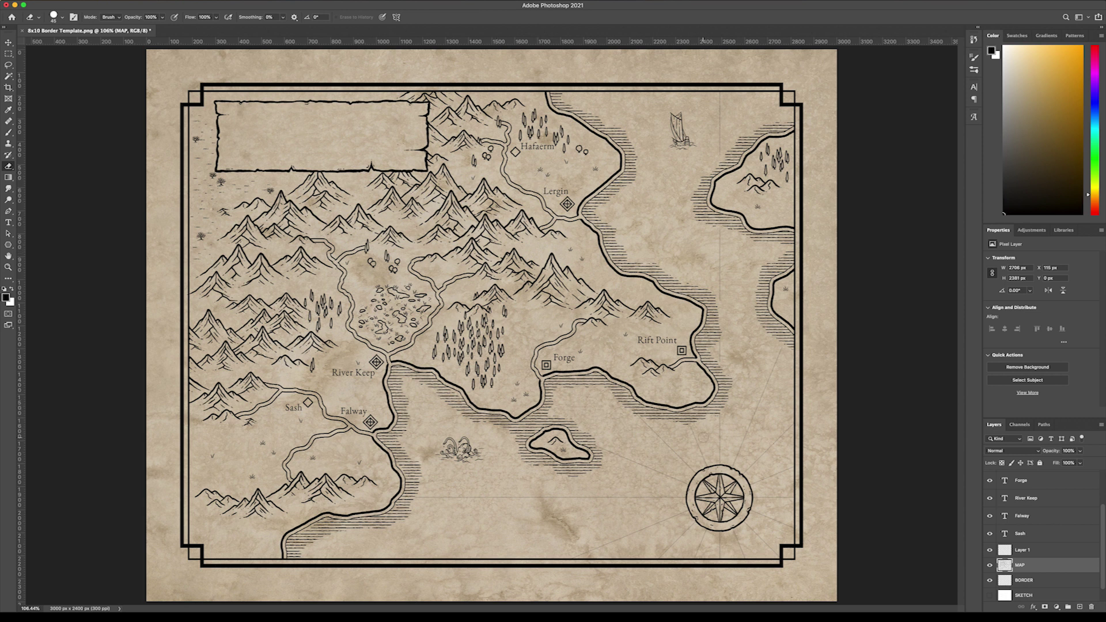
Duplicate the Hafaerm label into the banner, retype it as THE SOUTHERN REALM OF and scale it to fit as the upper title line.
{"action": "scroll", "coordinate": [1027, 523], "scroll_direction": "up", "scroll_amount": 3}
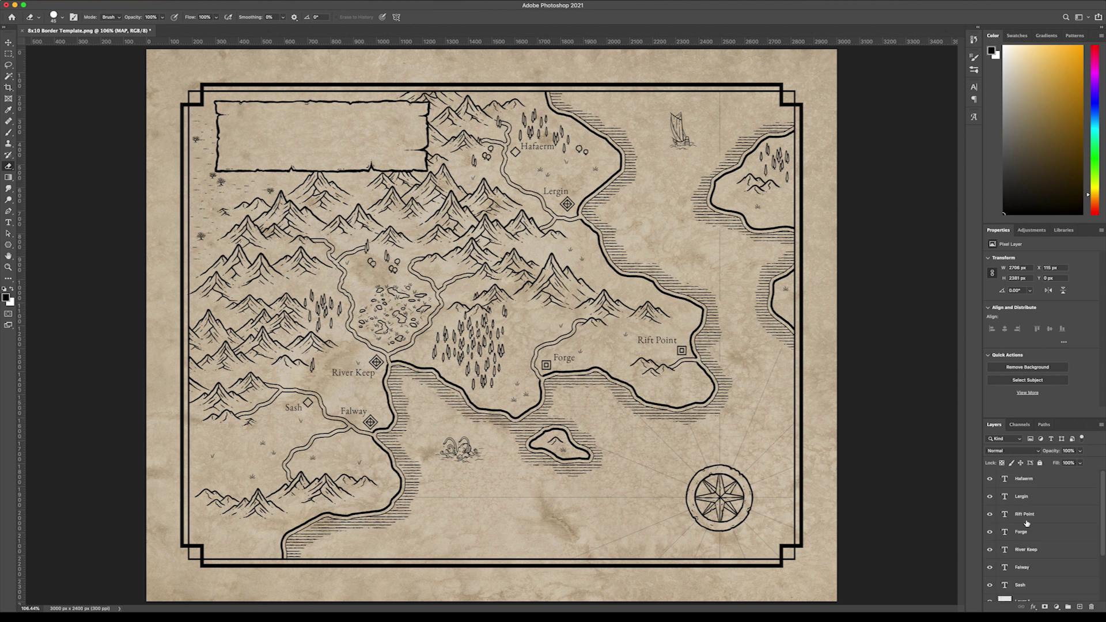
{"action": "left_click", "coordinate": [1028, 483]}
{"action": "key", "text": "super+j"}
{"action": "left_click", "coordinate": [8, 42]}
{"action": "left_click_drag", "start_coordinate": [537, 147], "coordinate": [284, 118]}
{"action": "double_click", "coordinate": [264, 123]}
{"action": "key", "text": "BackSpace"}
{"action": "type", "text": "THE SOUTHERN REALM OF"}
{"action": "left_click", "coordinate": [8, 42]}
{"action": "key", "text": "super+t"}
{"action": "left_click_drag", "start_coordinate": [357, 121], "coordinate": [397, 144]}
{"action": "key", "text": "Return"}
Duplicate the title text and retype the copy as HESHTER at 31.5 pt for the banner's second line.
{"action": "key", "text": "super+j"}
{"action": "double_click", "coordinate": [398, 144]}
{"action": "key", "text": "super+a"}
{"action": "type", "text": "HESH"}
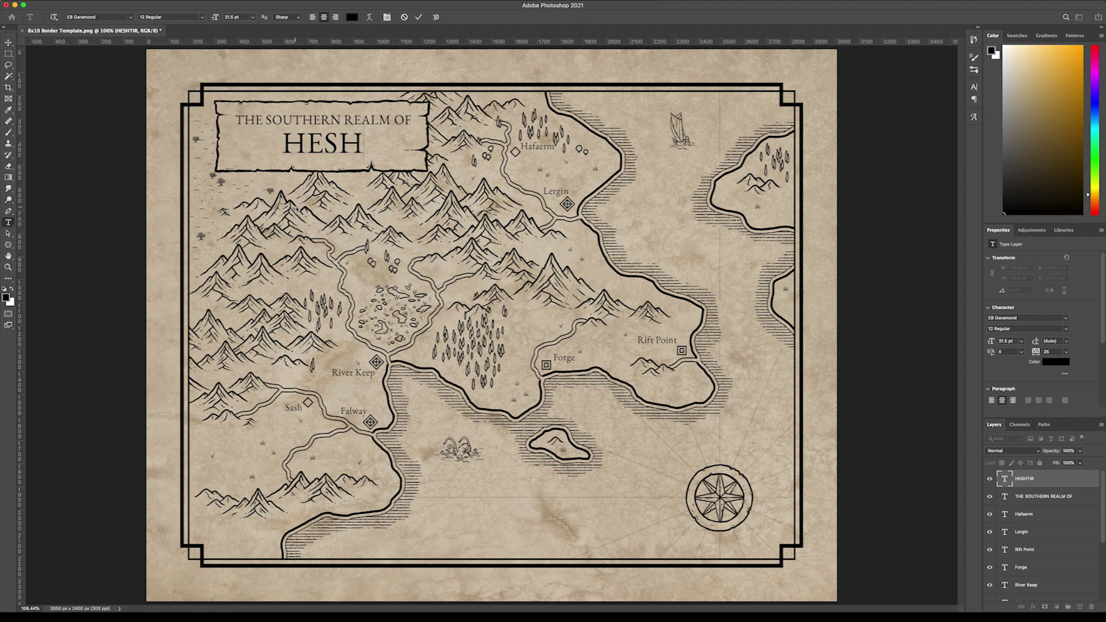
{"action": "type", "text": "TER"}
{"action": "key", "text": "ctrl+Return"}
{"action": "key", "text": "v"}
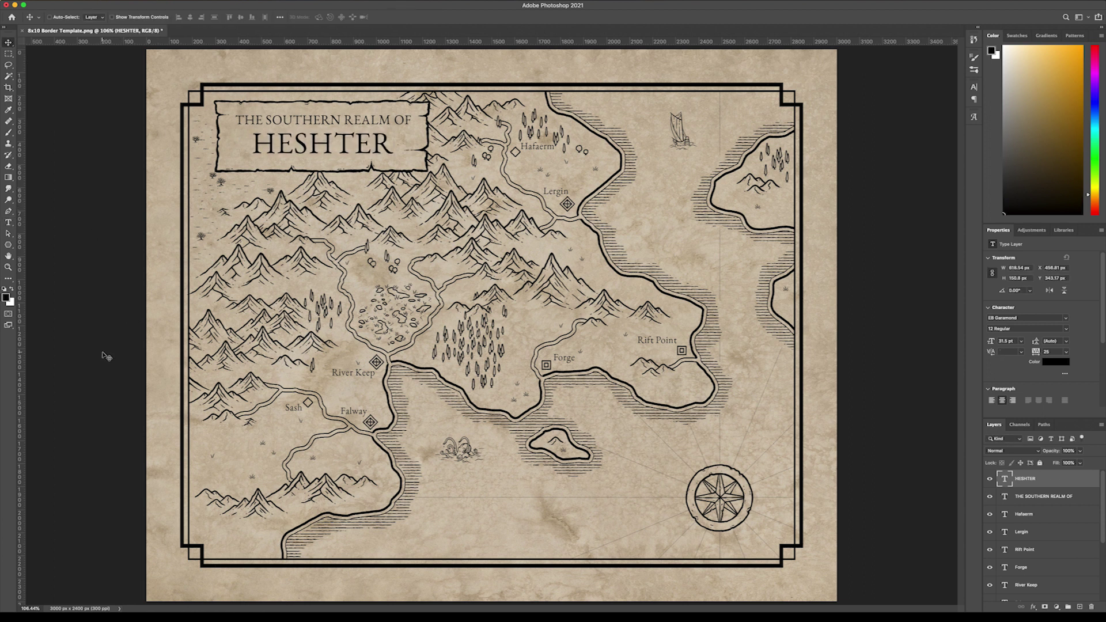